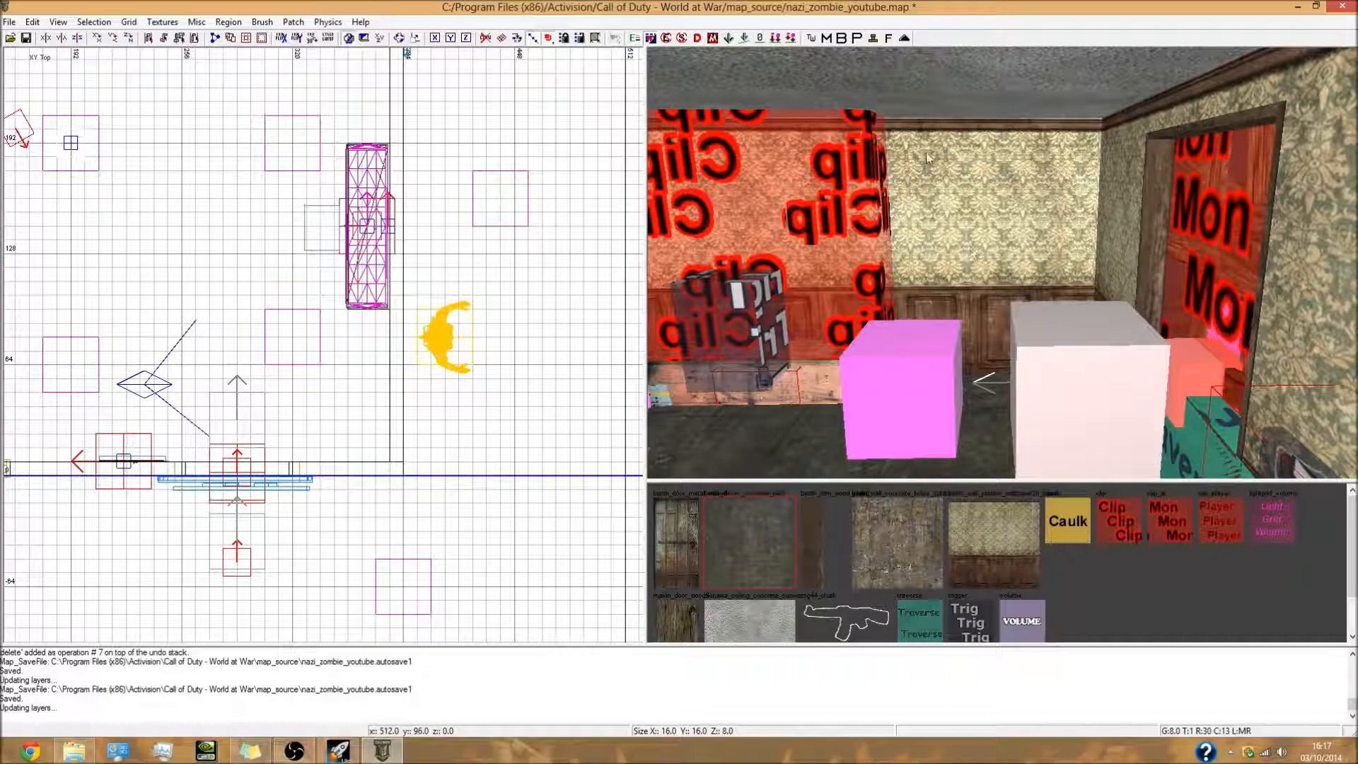
right_click_drag(1020, 345, 1021, 359)
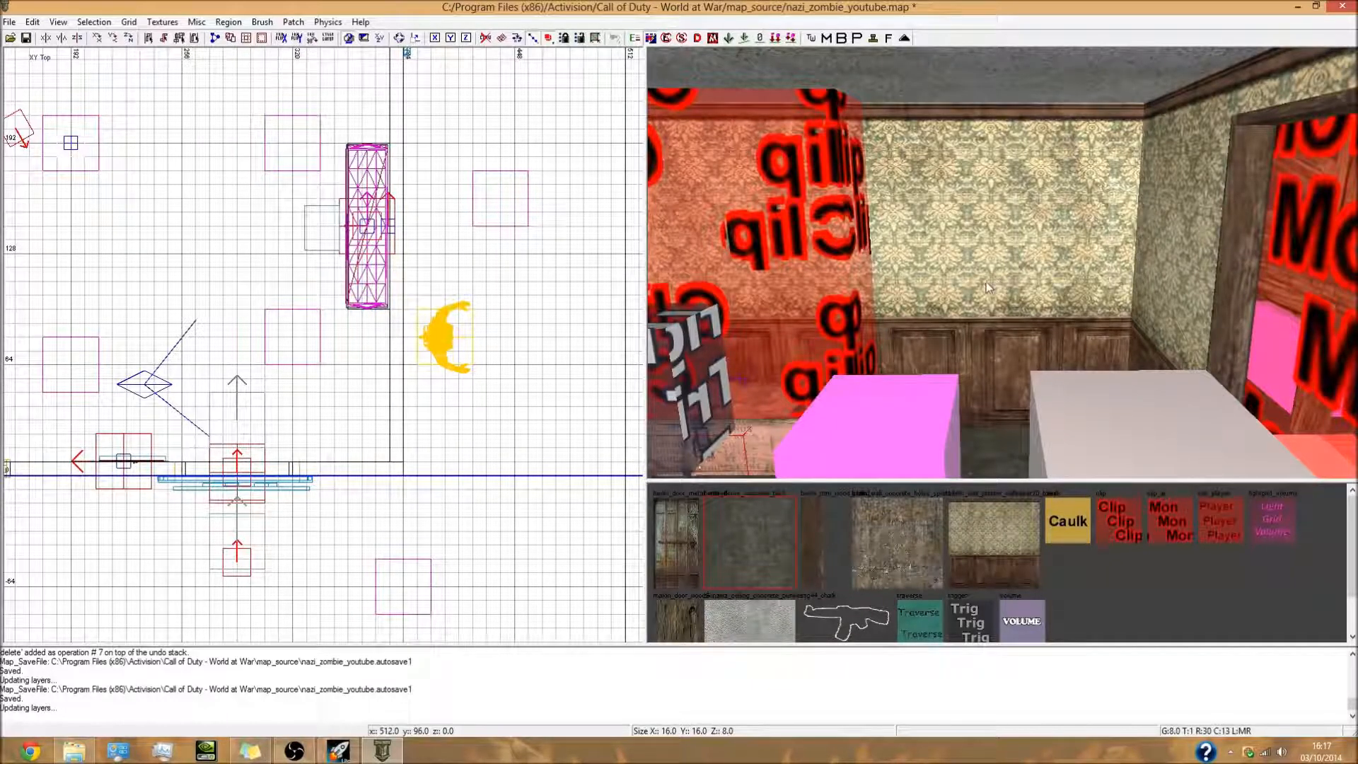
mouse_move(991, 281)
right_mouse_down()
mouse_move(990, 234)
mouse_move(990, 304)
right_mouse_up()
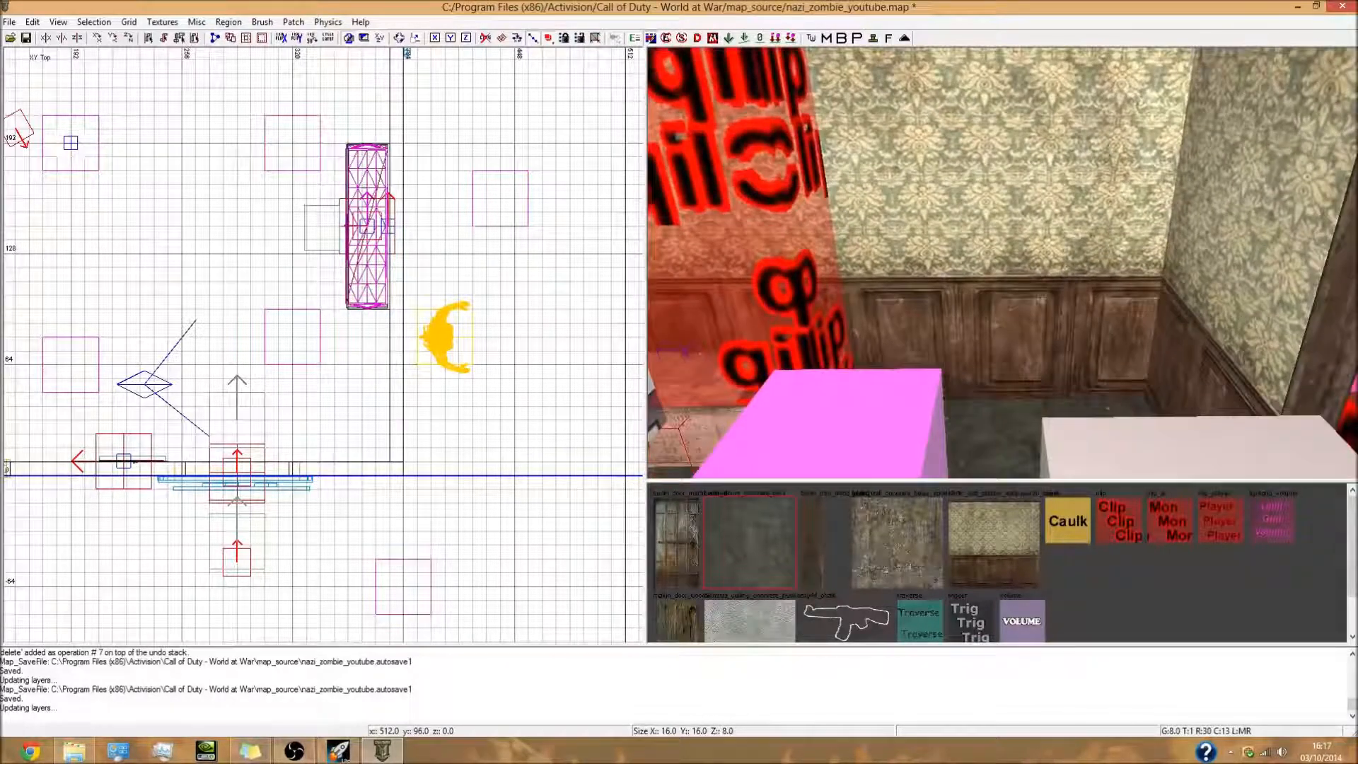
mouse_move(994, 297)
right_mouse_down()
mouse_move(997, 331)
mouse_move(994, 294)
right_mouse_up()
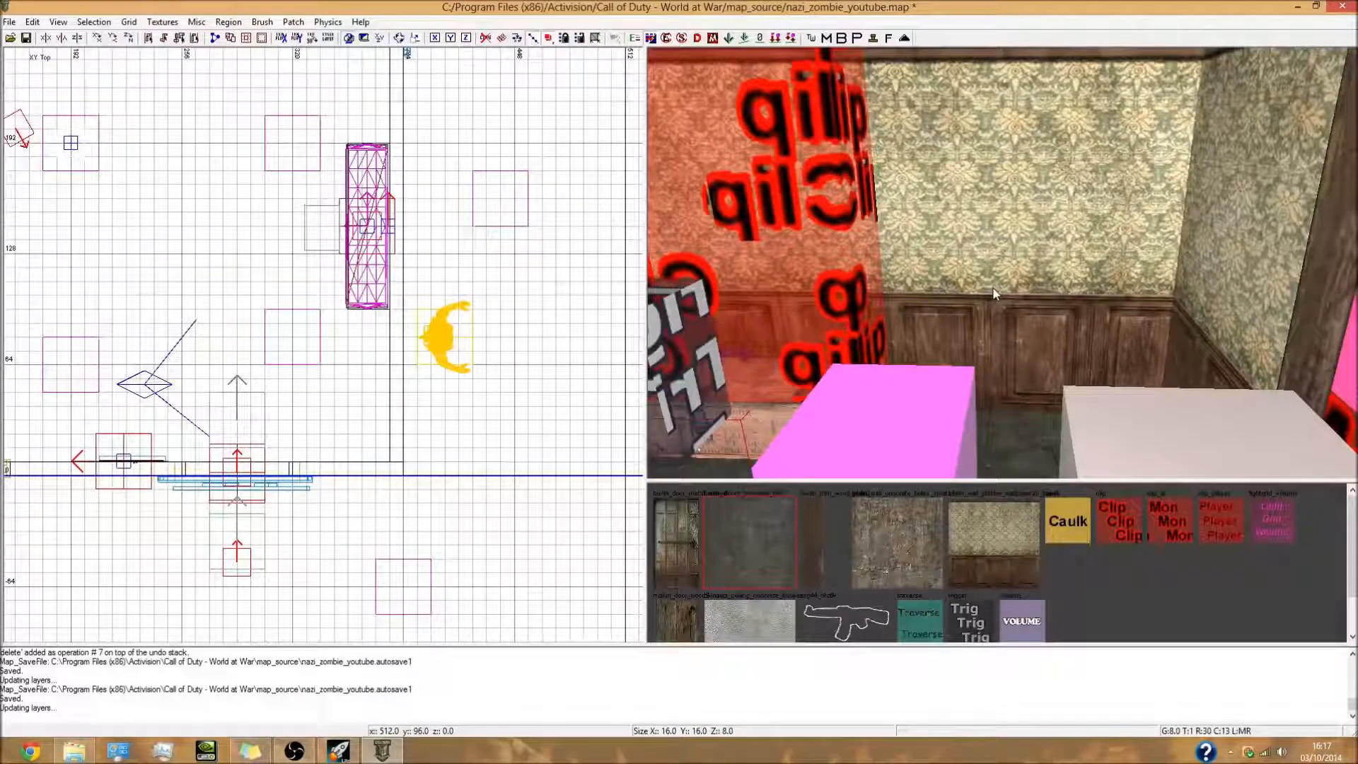
right_click_drag(1007, 289, 1012, 291)
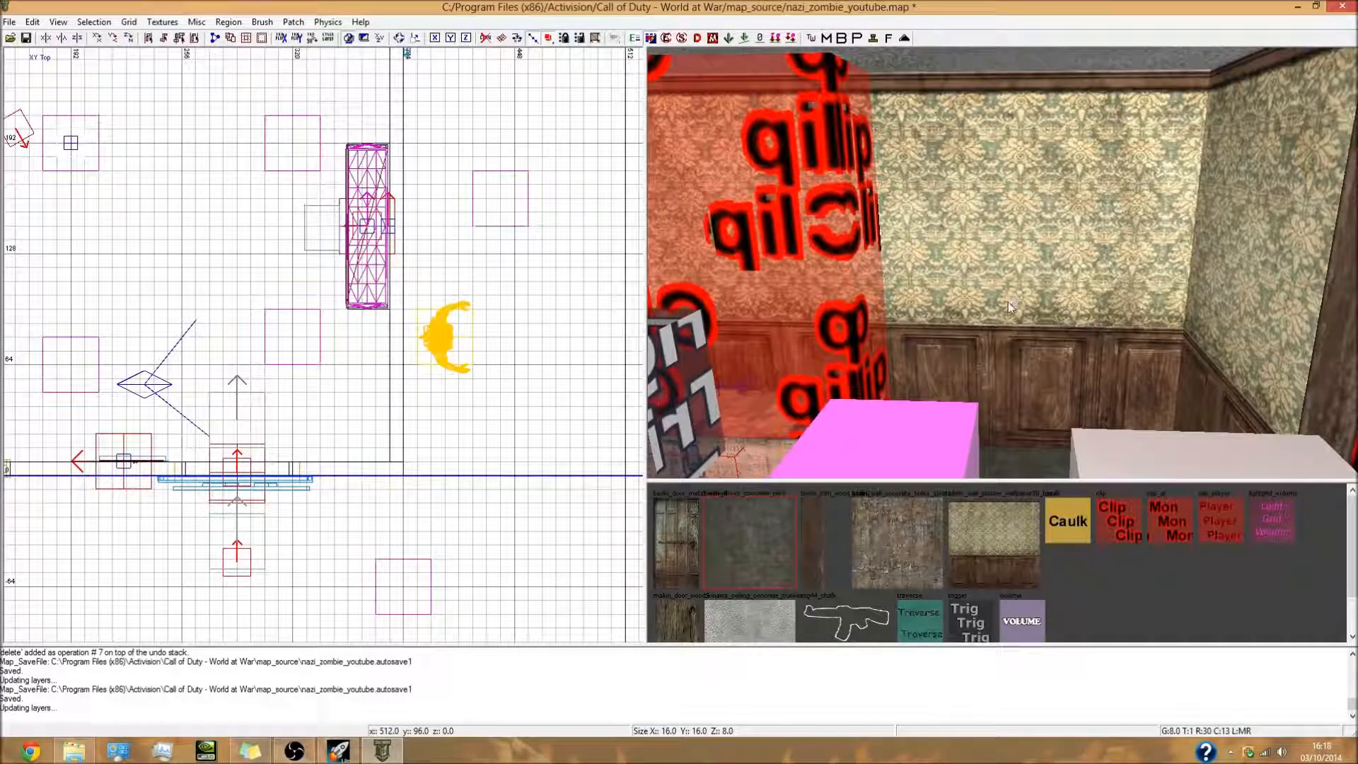
right_click_drag(1000, 338, 1005, 322)
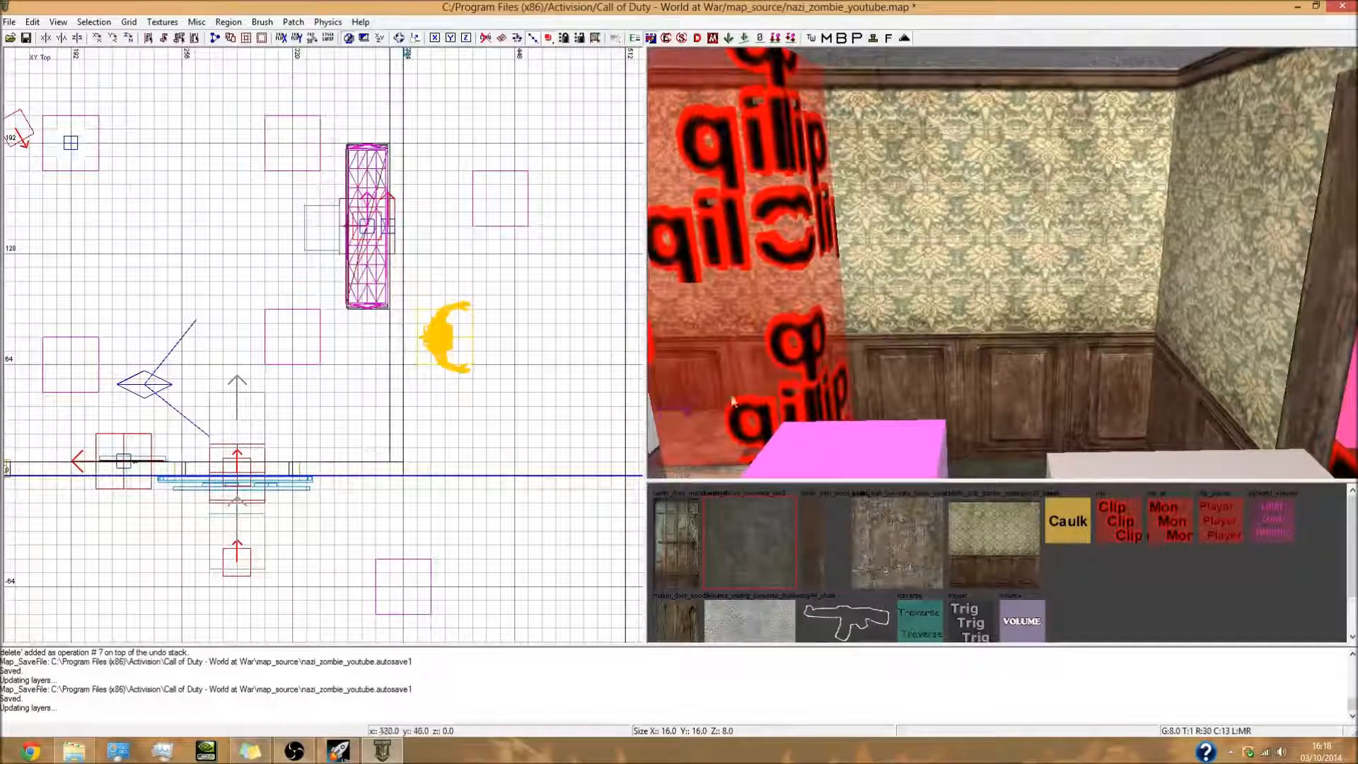
Create an 8 × 8 unit brush in the room's inside corner and stretch it to a 64-unit-tall column
left_click_drag(386, 459, 383, 458)
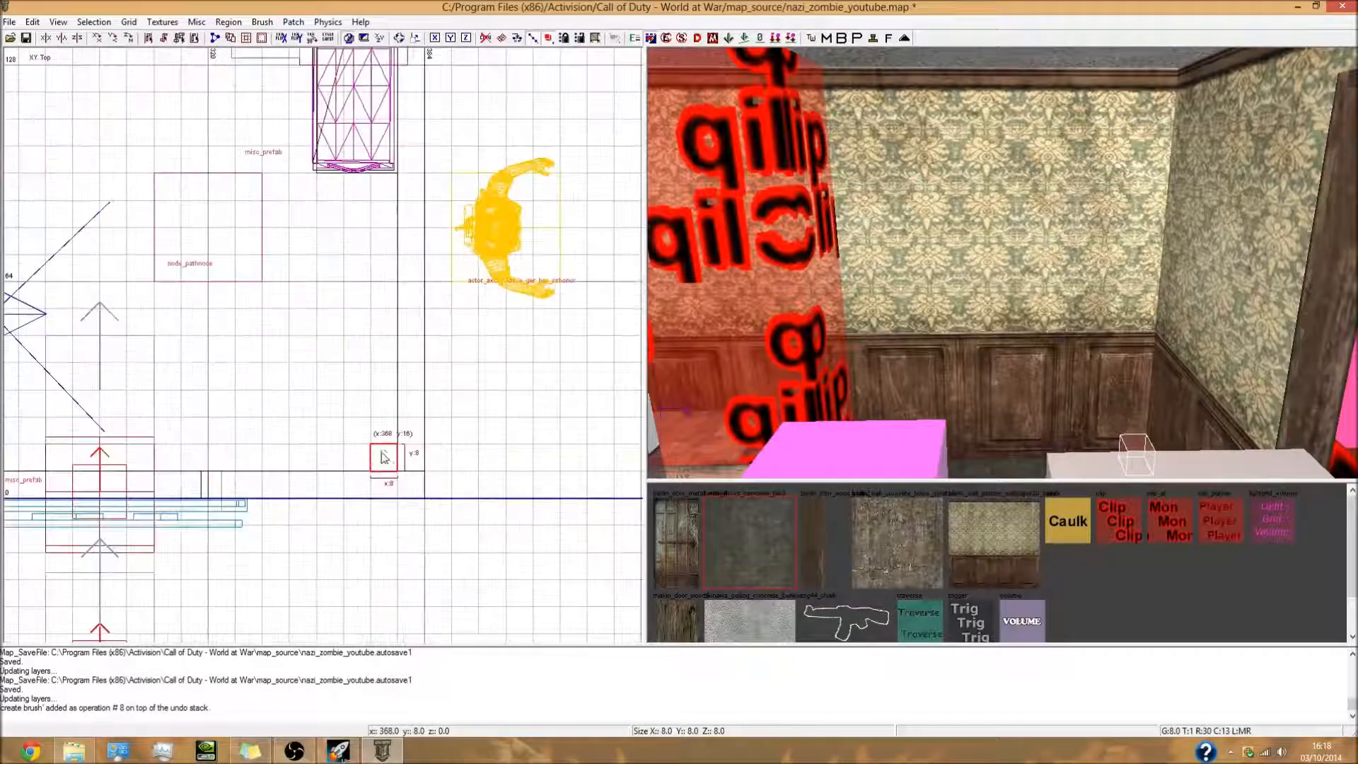
scroll(383, 458, "up", 2)
scroll(313, 423, "down", 4)
key("ctrl+Tab")
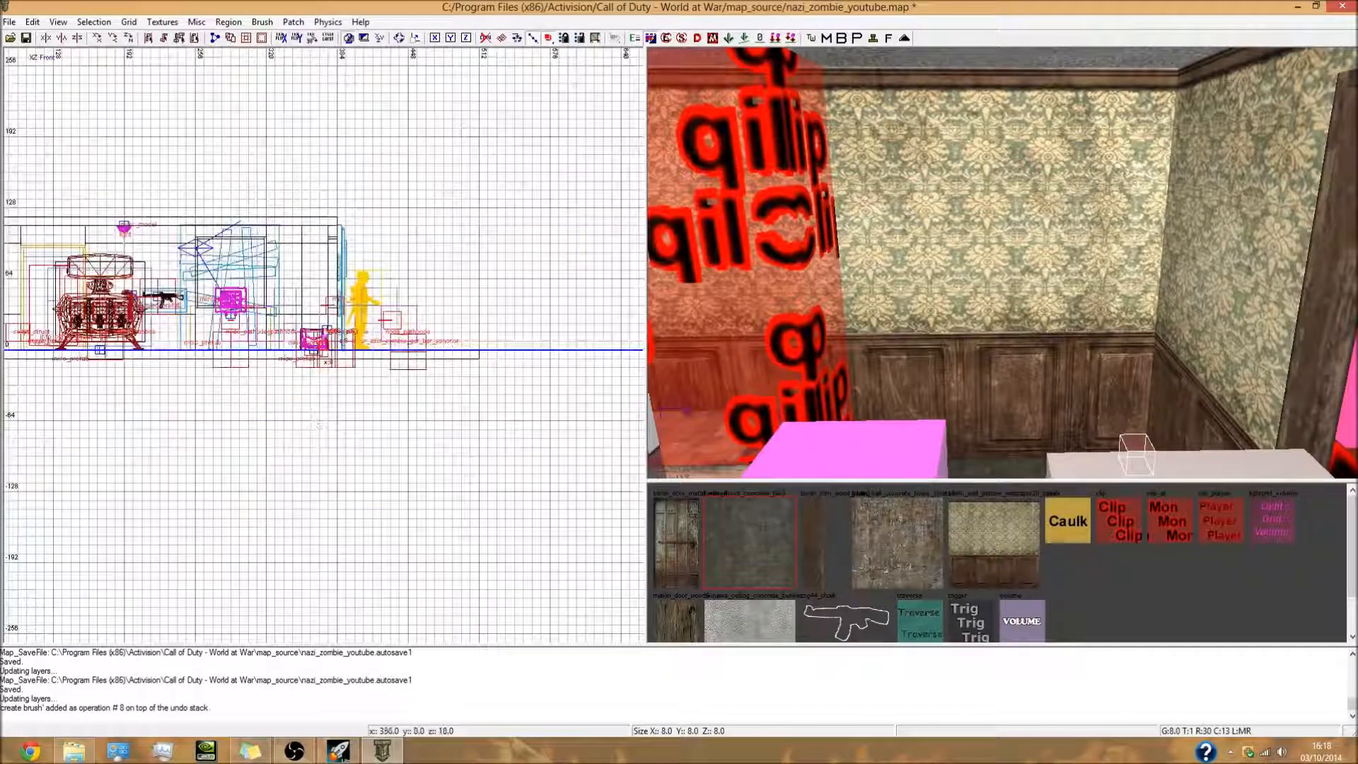
scroll(316, 335, "up", 4)
left_click_drag(325, 337, 333, 191)
right_click_drag(446, 165, 368, 258)
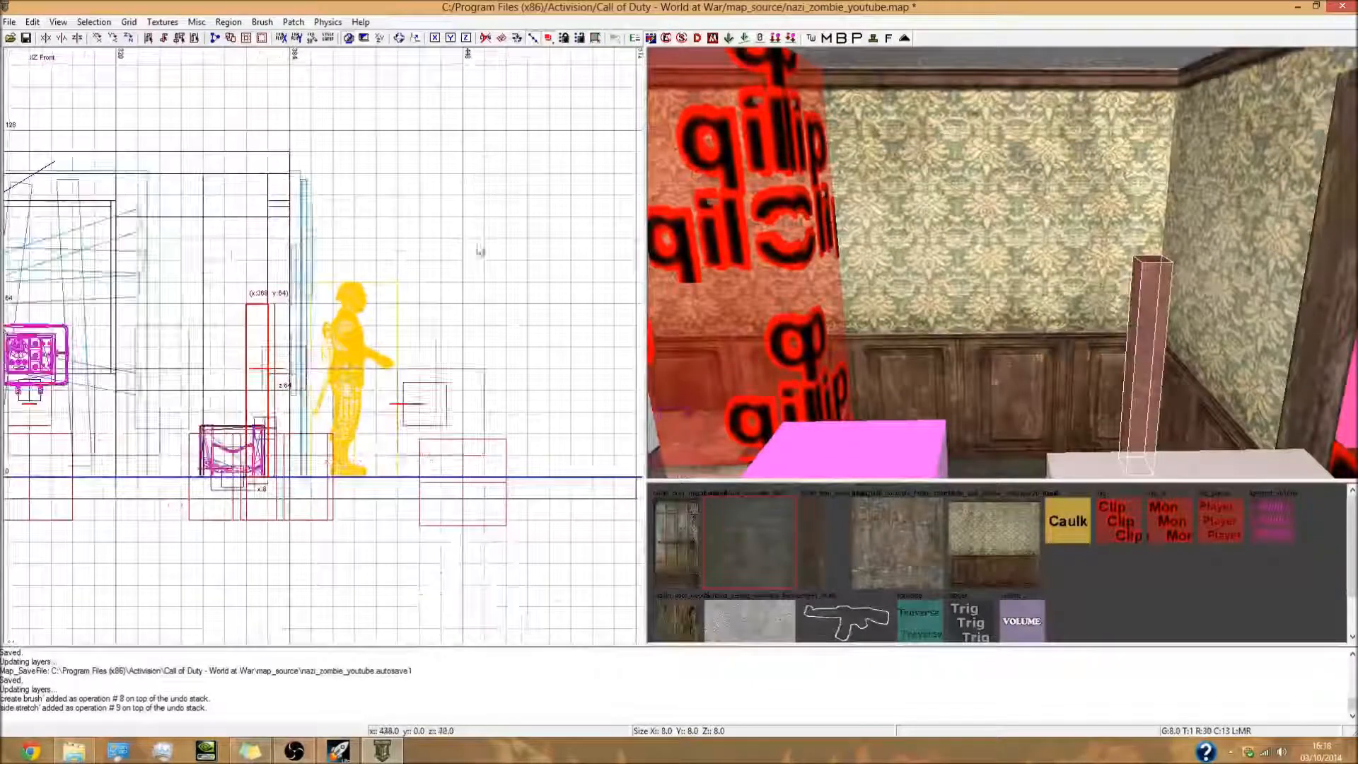
right_click_drag(948, 328, 967, 306)
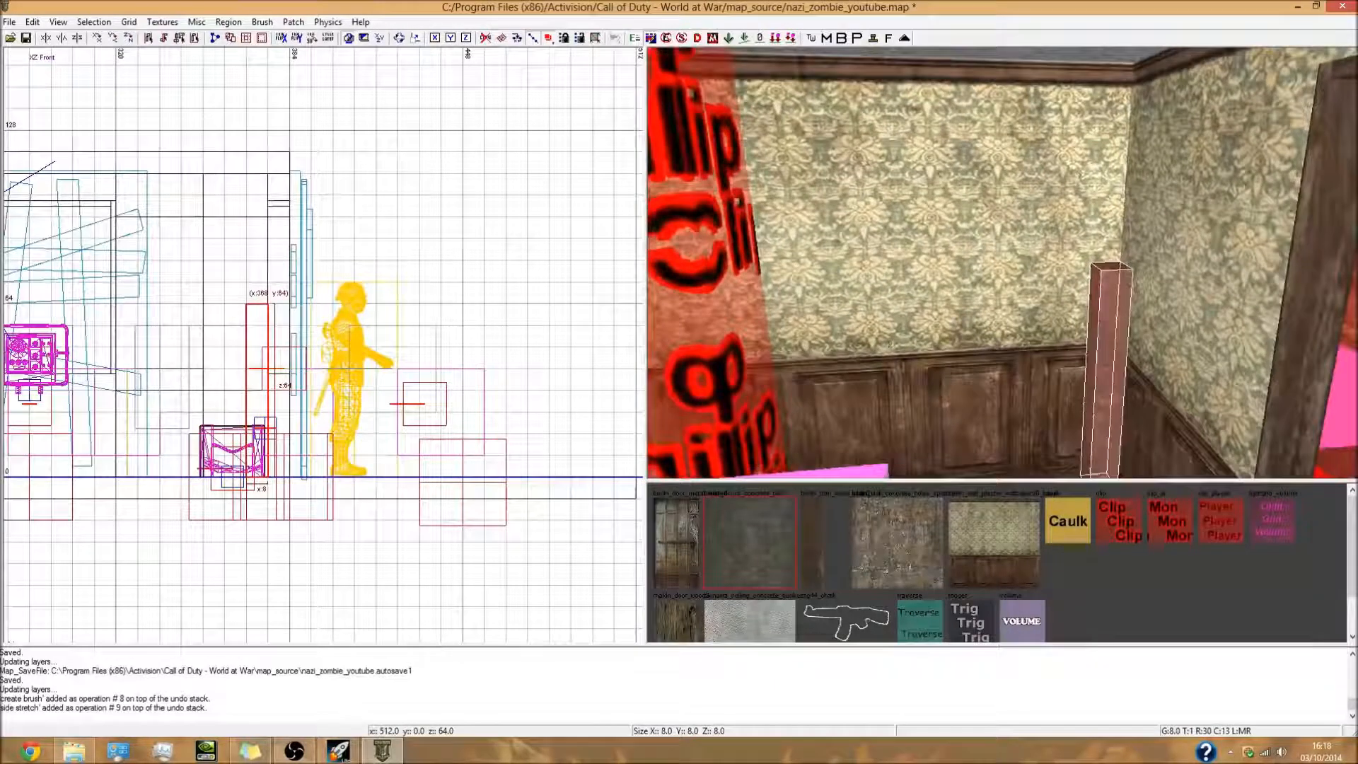
Apply the Caulk texture to the new column brush
left_click_drag(416, 403, 418, 402)
key("ctrl+Tab")
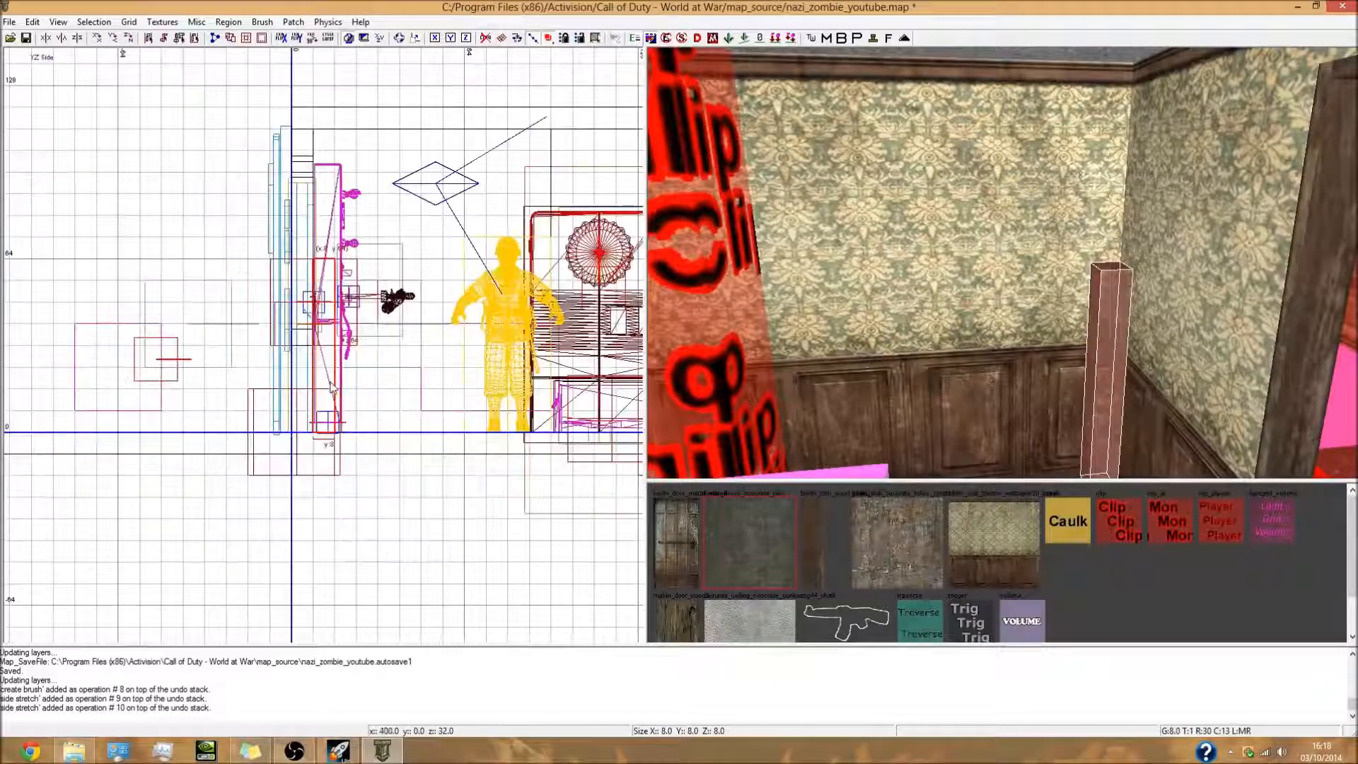
key("ctrl+Tab")
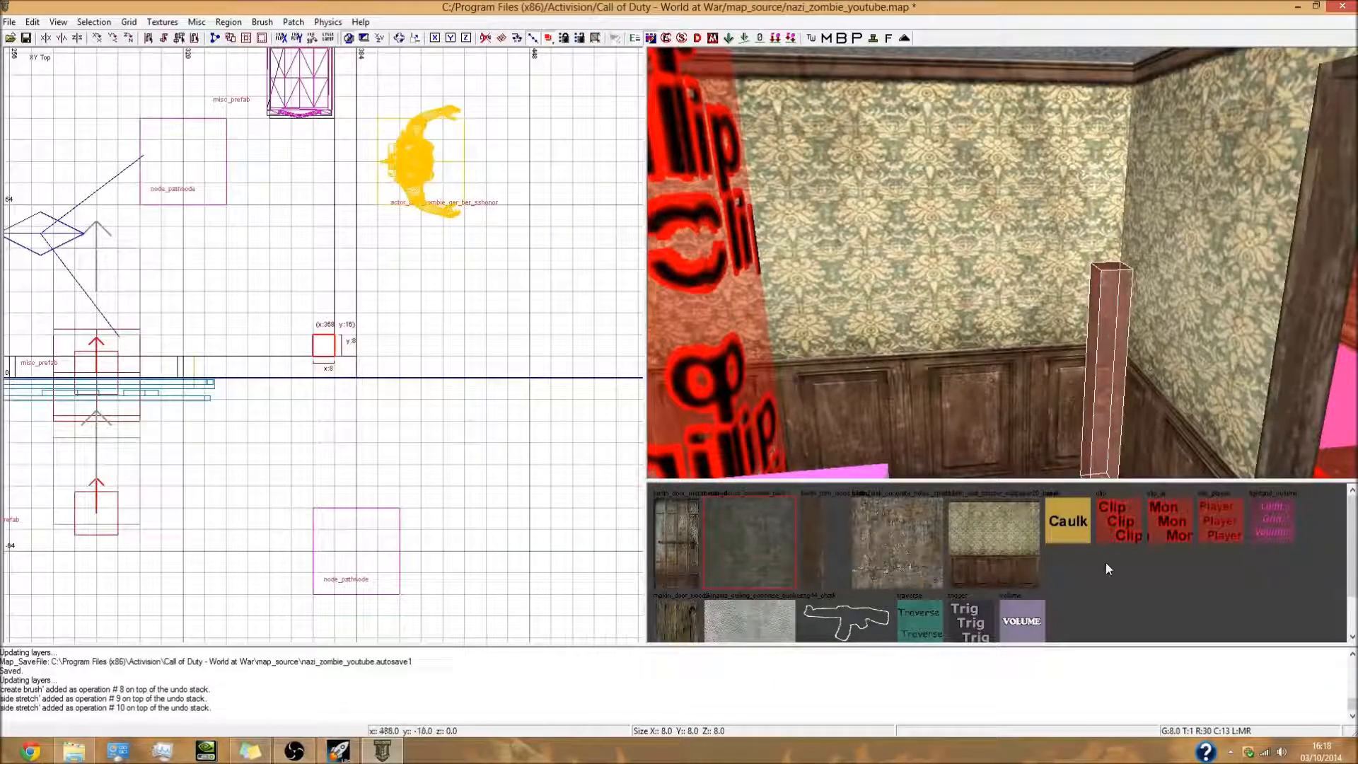
left_click(1066, 524)
mouse_move(1073, 412)
right_mouse_down()
mouse_move(1089, 438)
mouse_move(1052, 393)
right_mouse_up()
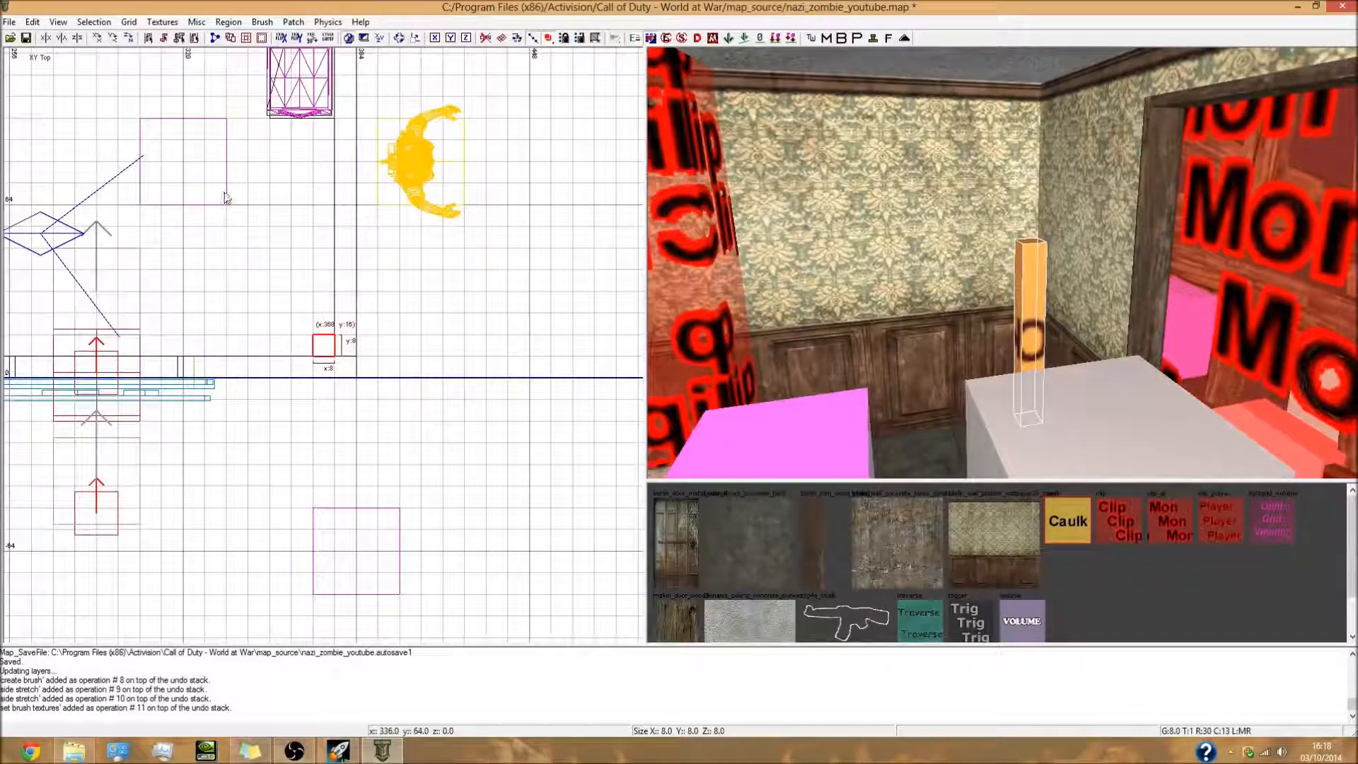
Convert the column brush into a cylinder curve patch
right_click_drag(351, 307, 338, 389)
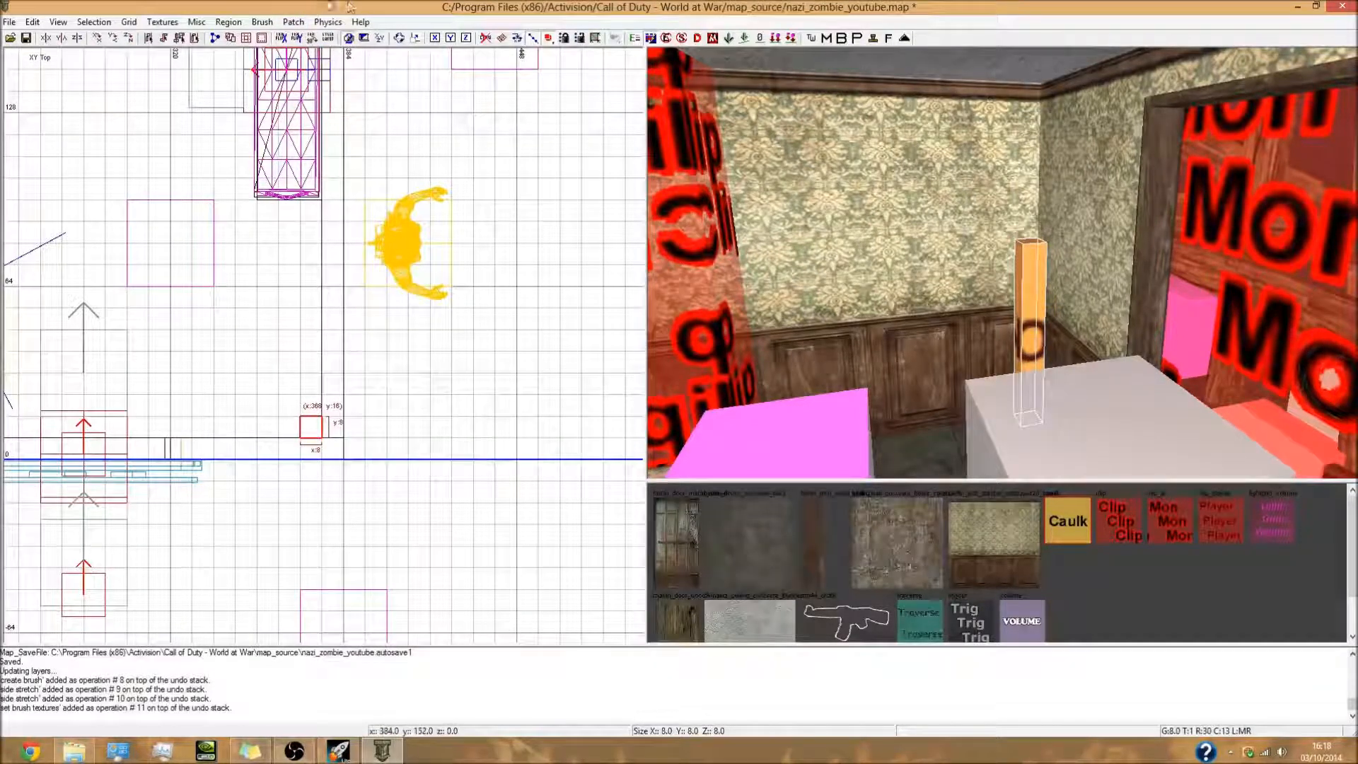
left_click(293, 22)
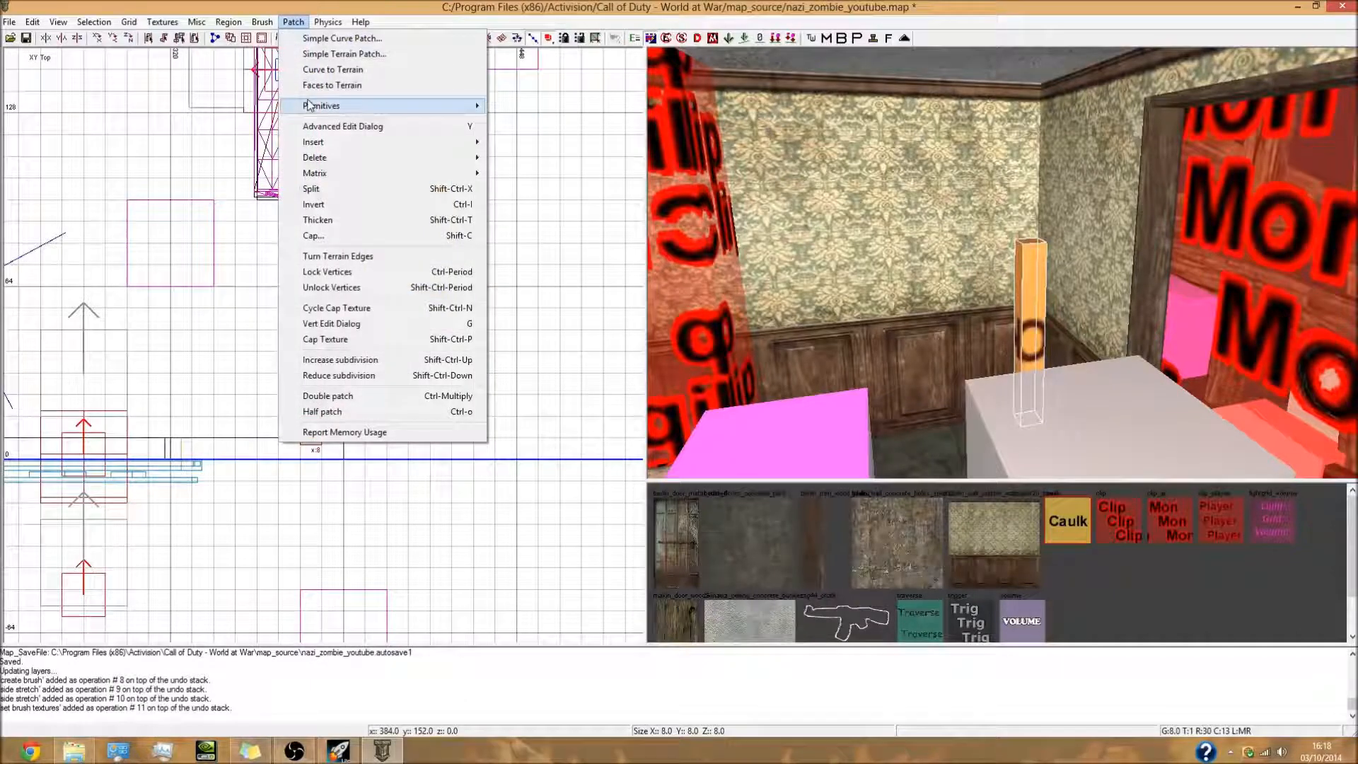
mouse_move(412, 107)
left_click(545, 173)
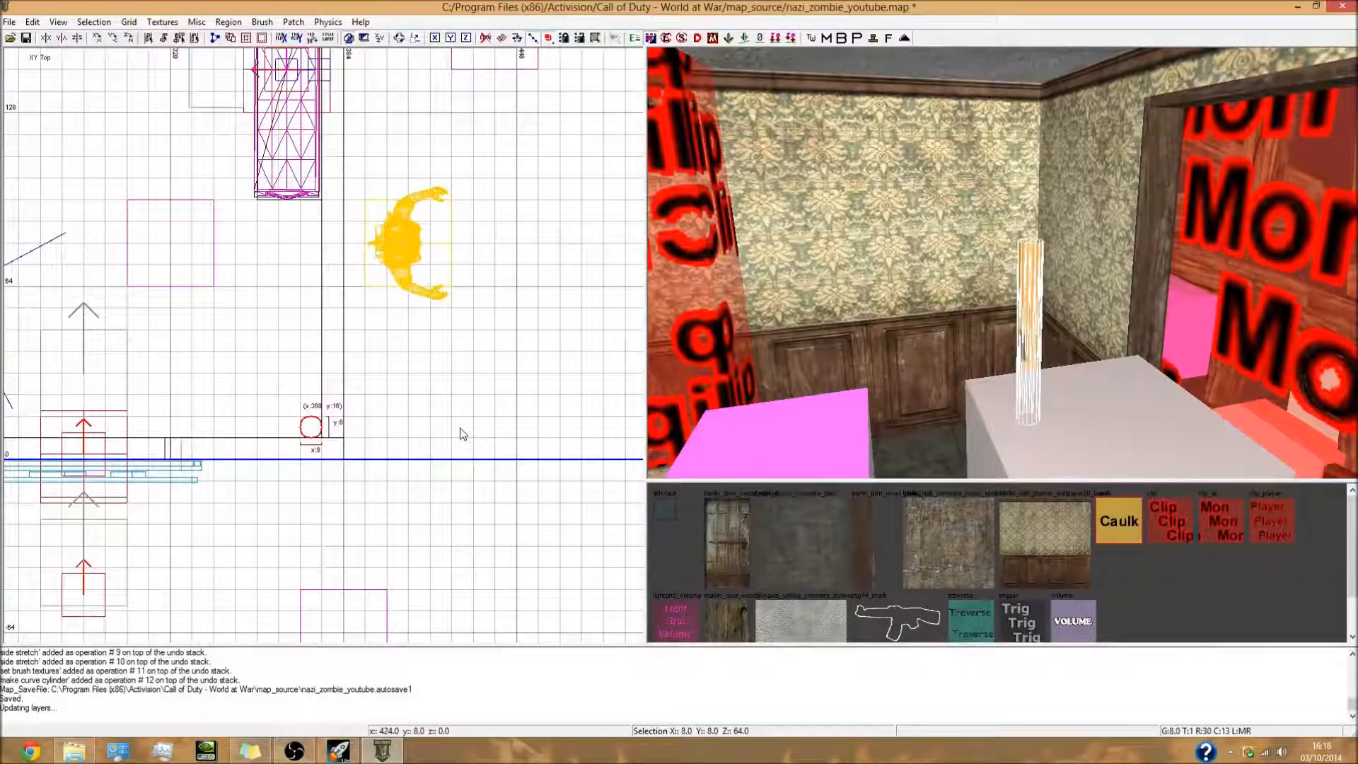
Toggle the cylinder patch's curve detail between smooth and coarse, ending on the octagonal shape
scroll(321, 424, "up", 5)
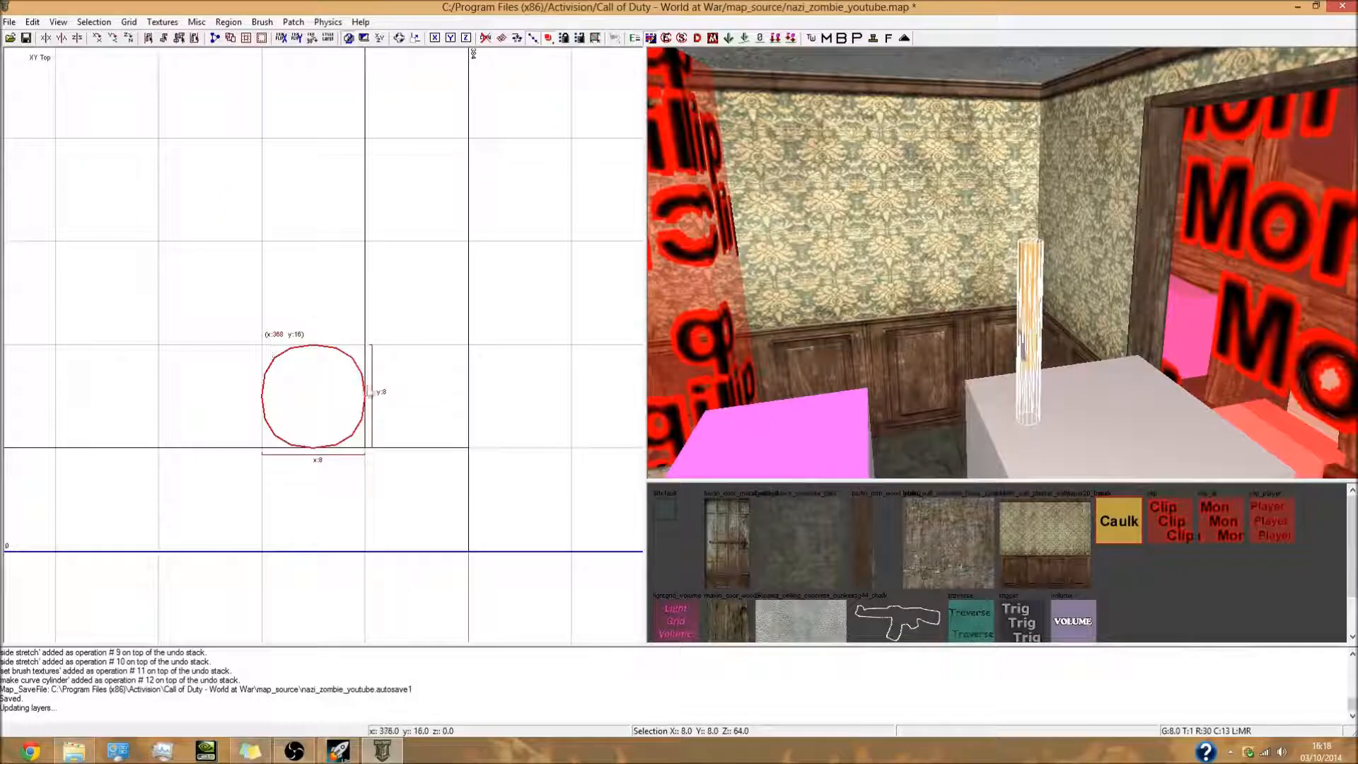
key("bracketleft")
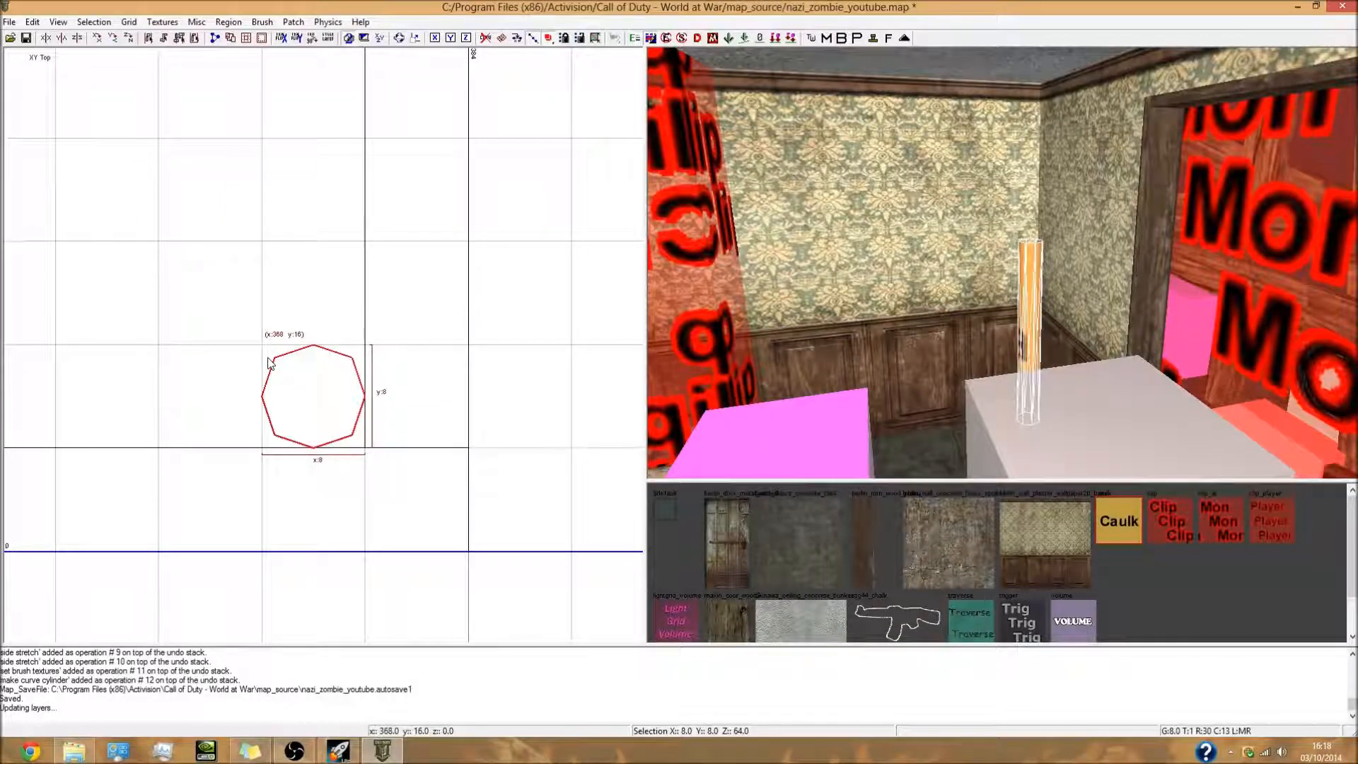
key("bracketright")
key("bracketleft")
key("bracketright")
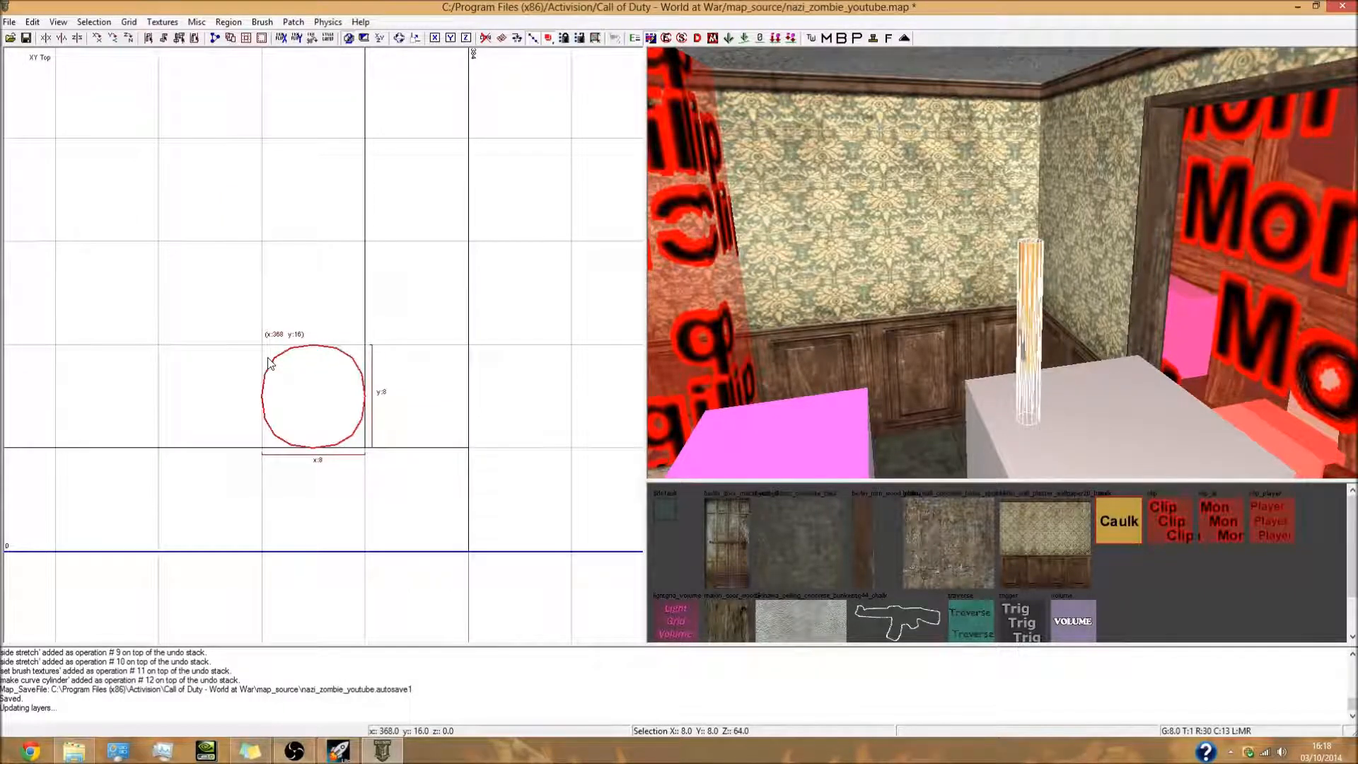
key("bracketleft")
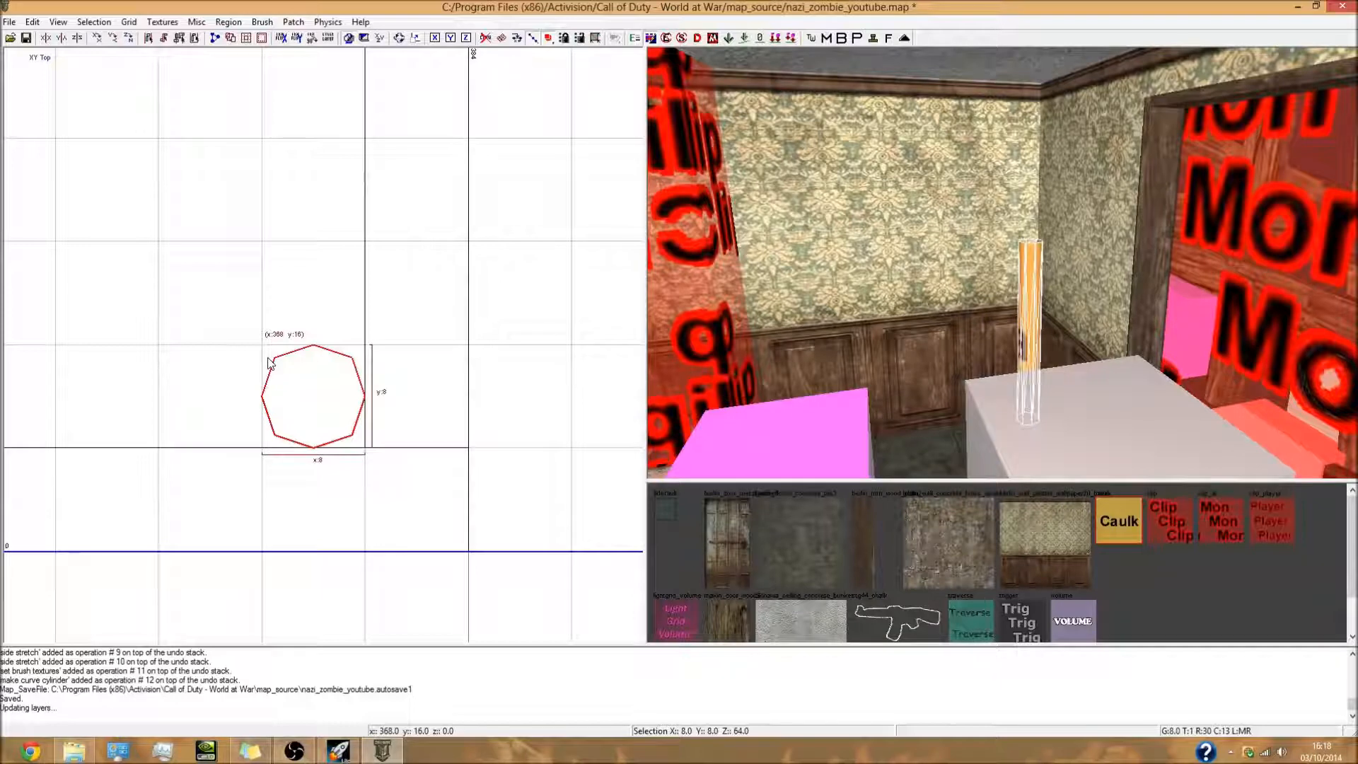
left_click(470, 315)
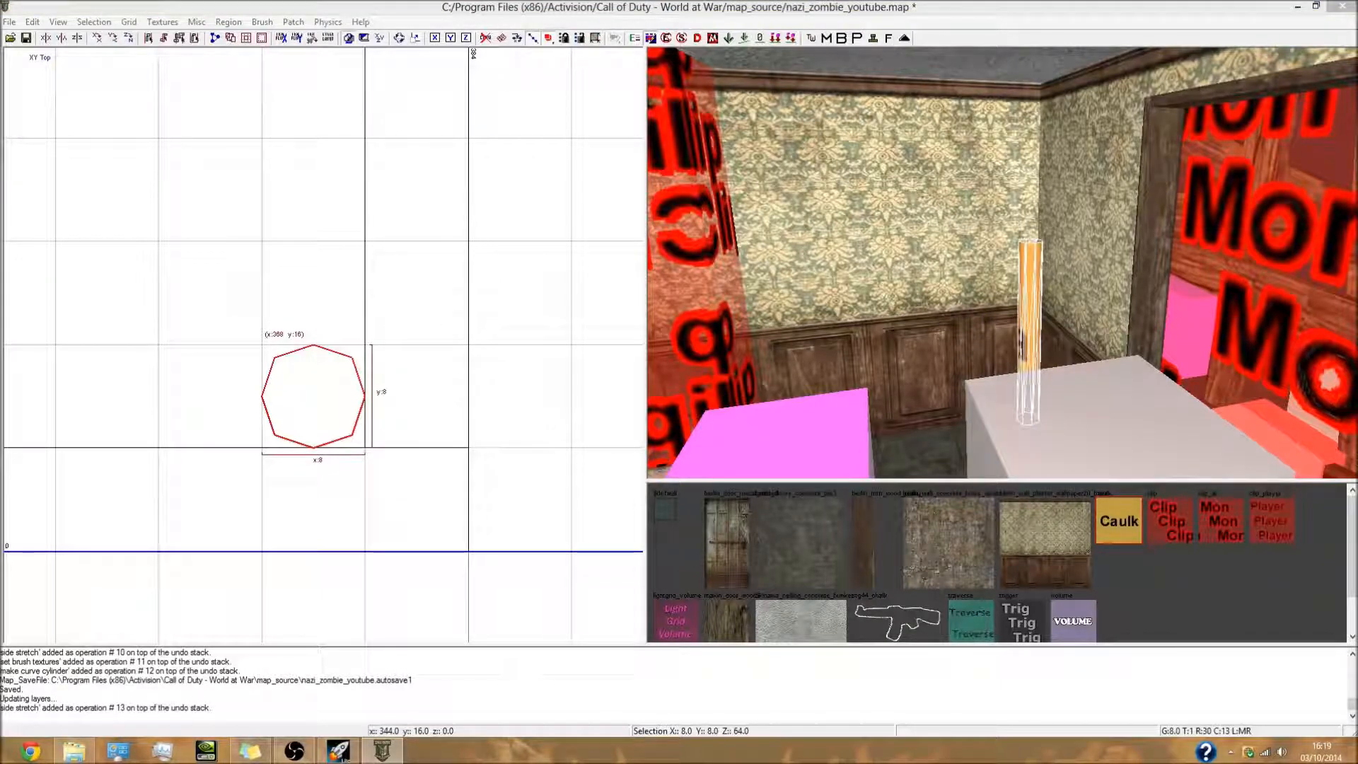
key("n")
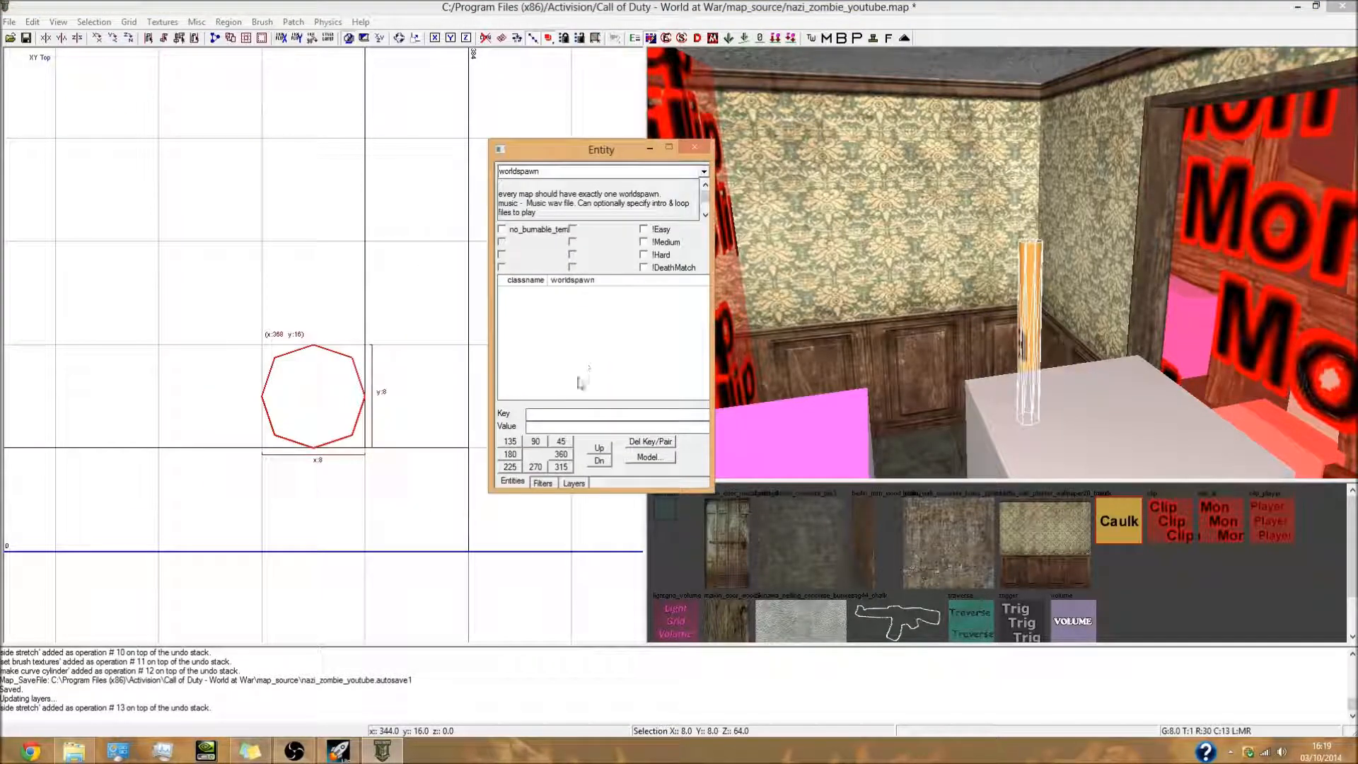
left_click(565, 415)
key("n")
left_click(418, 428)
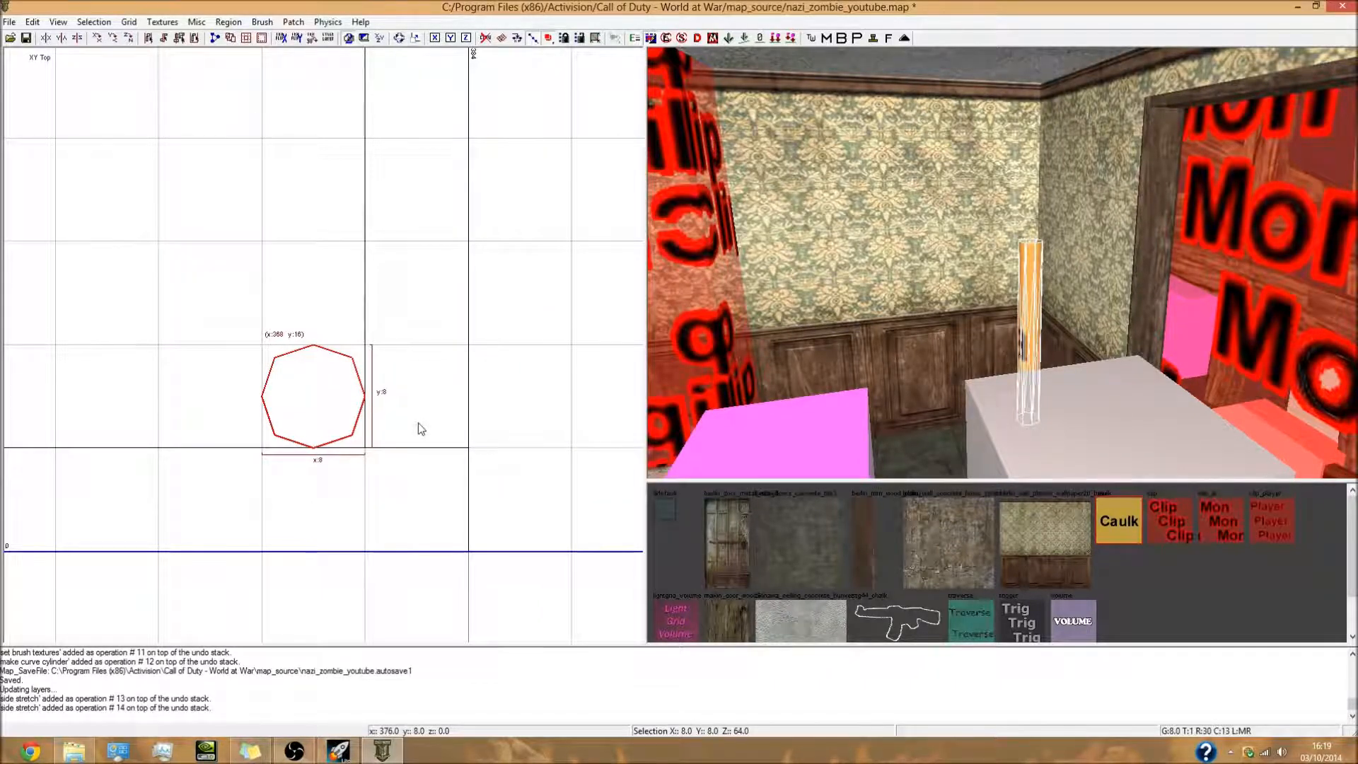
left_click(420, 429)
key("n")
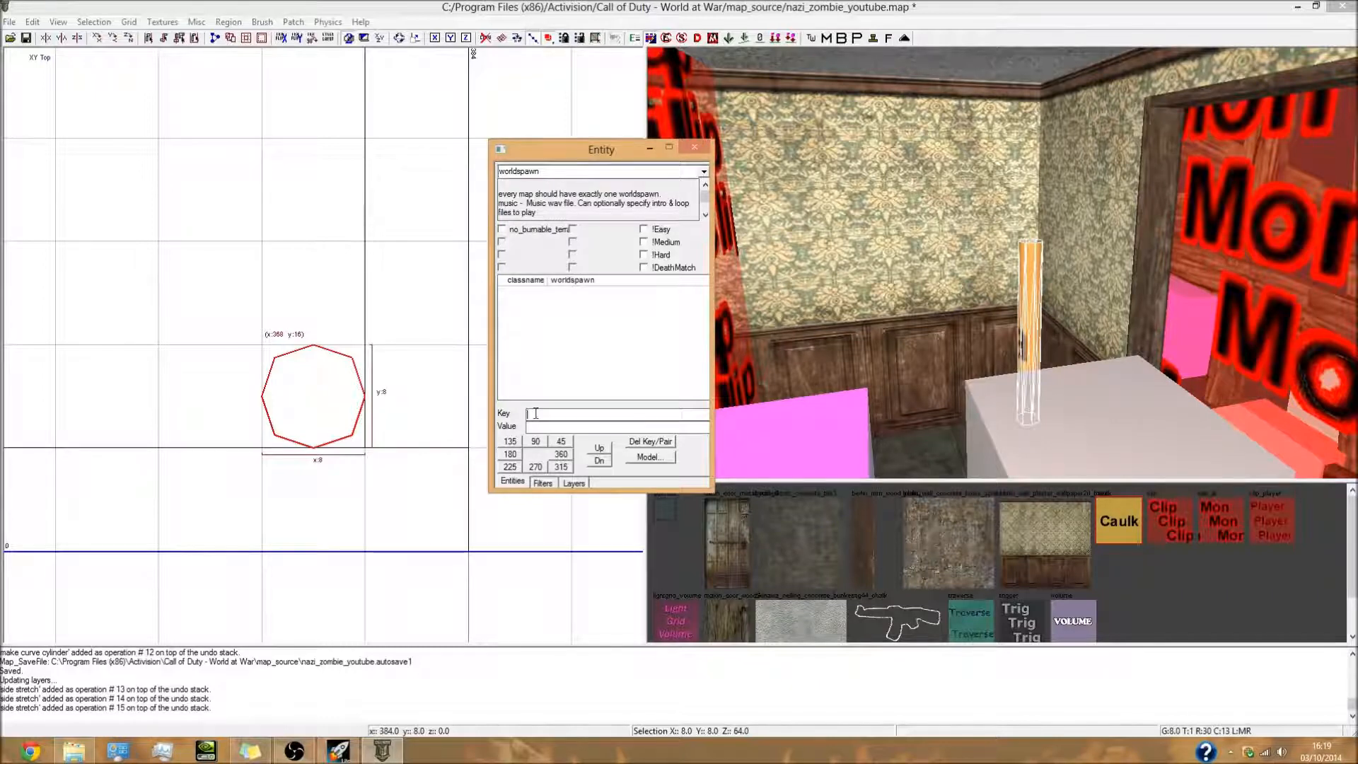
key("Escape")
left_click(414, 419)
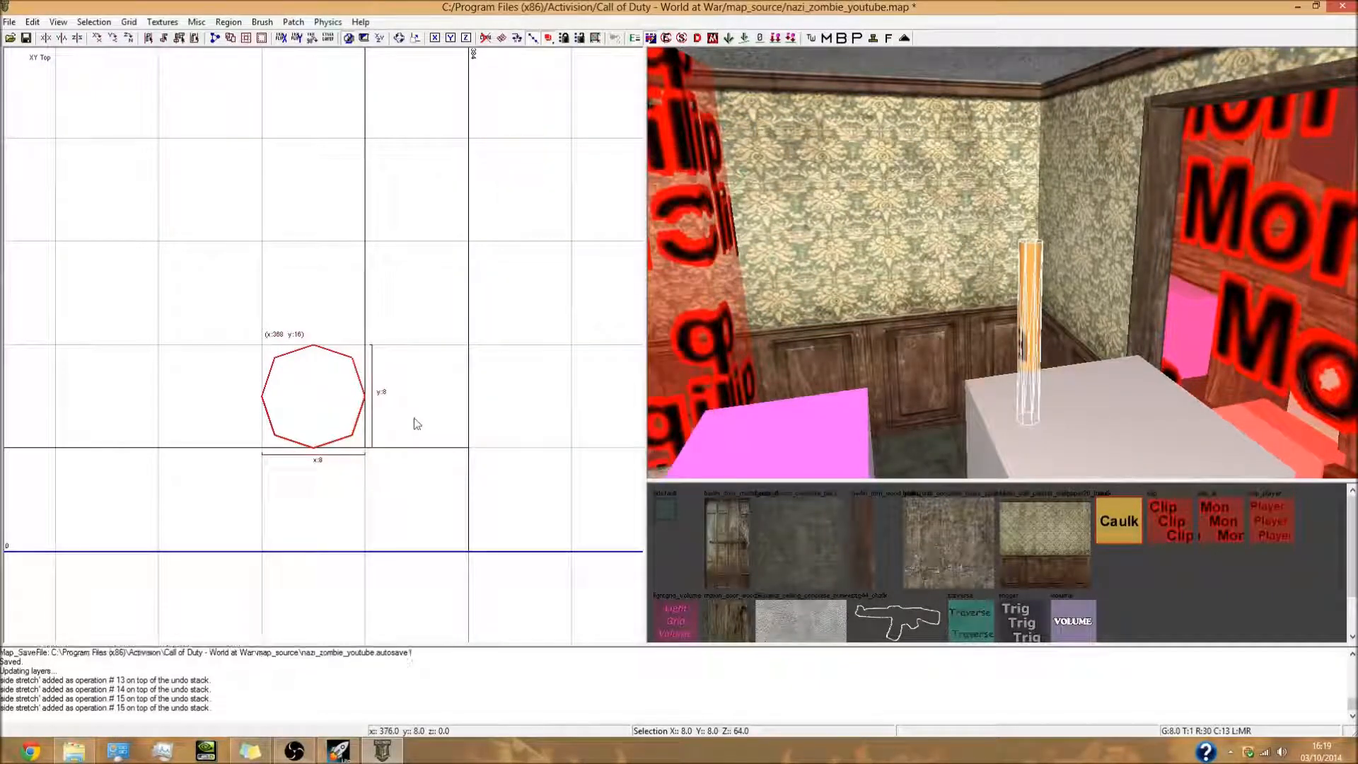
Raise the cylinder patch's curve detail back to the smooth round shape
key("alt+bracketright")
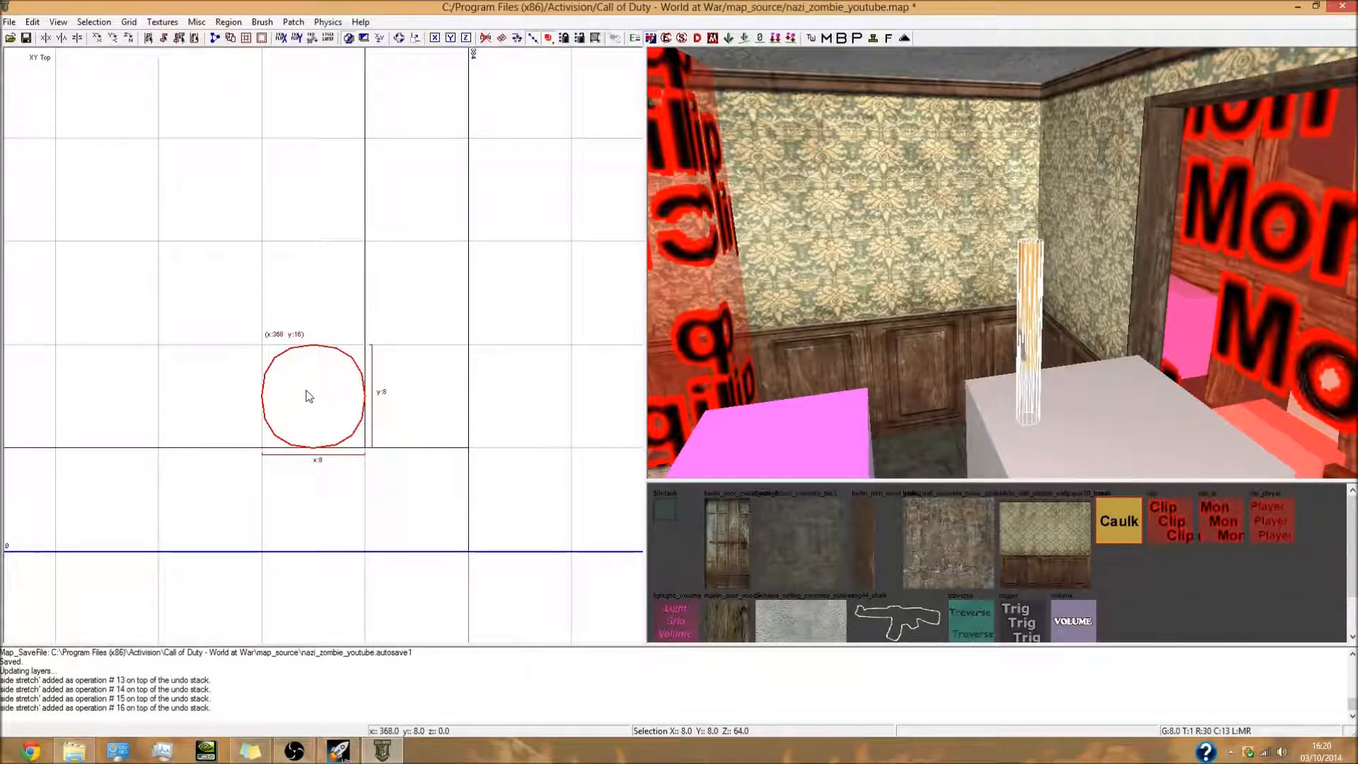
left_click(319, 362)
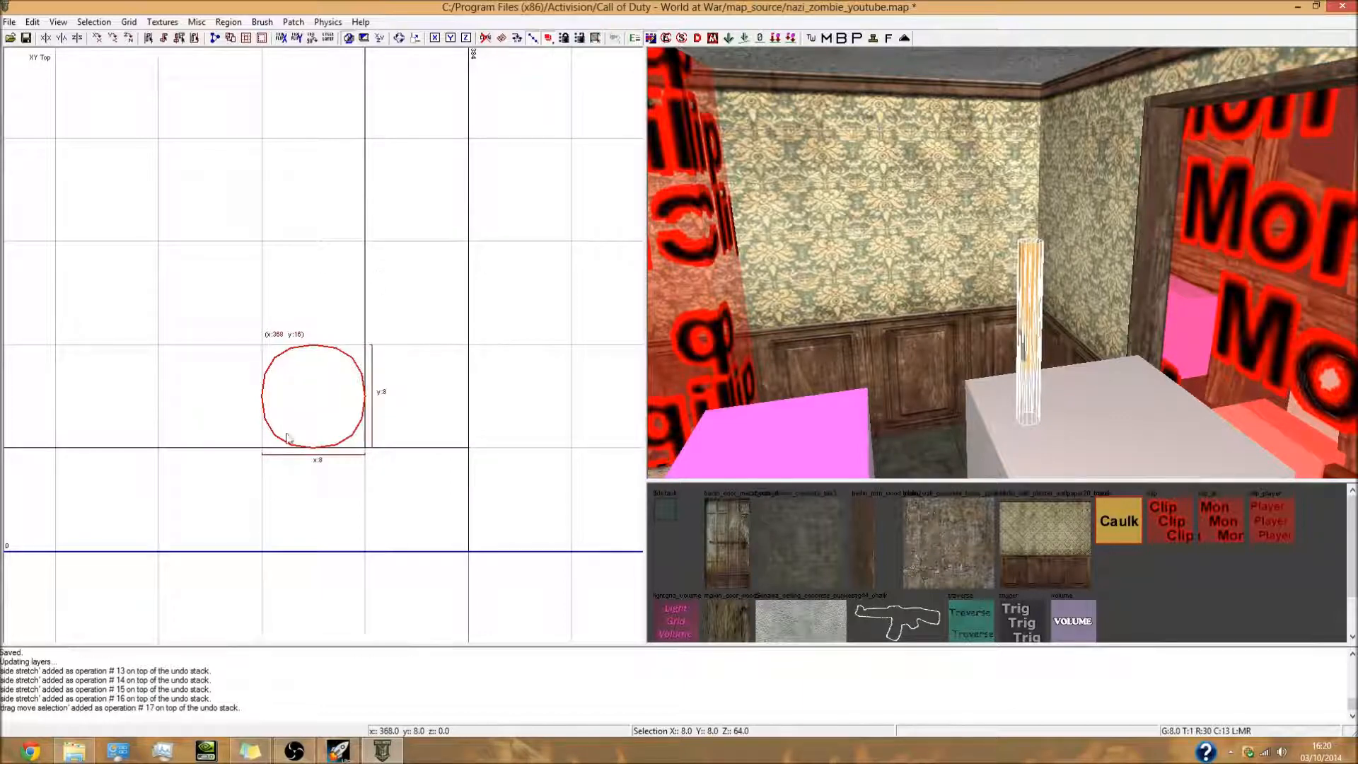
scroll(308, 385, "down", 7)
scroll(305, 382, "up", 6)
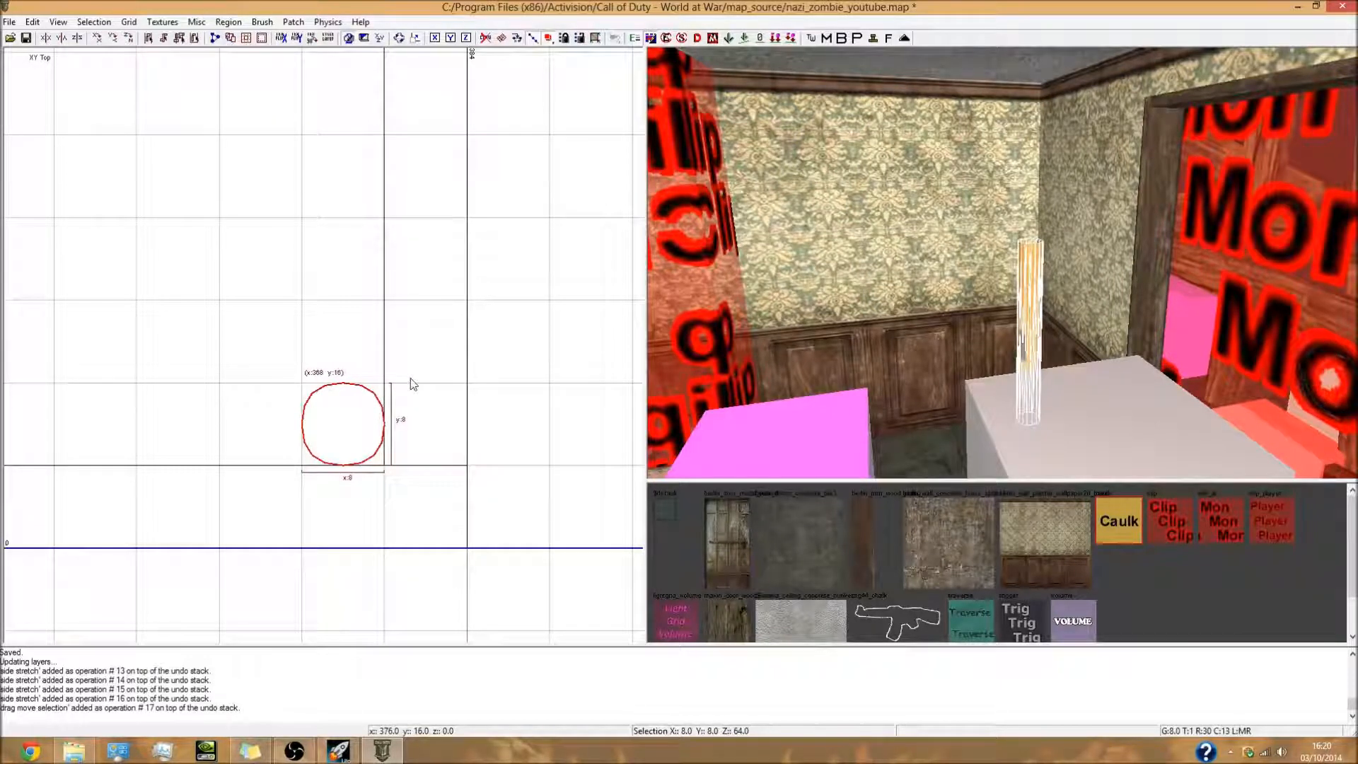
left_click(404, 422)
scroll(399, 426, "down", 5)
scroll(376, 422, "up", 4)
scroll(378, 427, "down", 2)
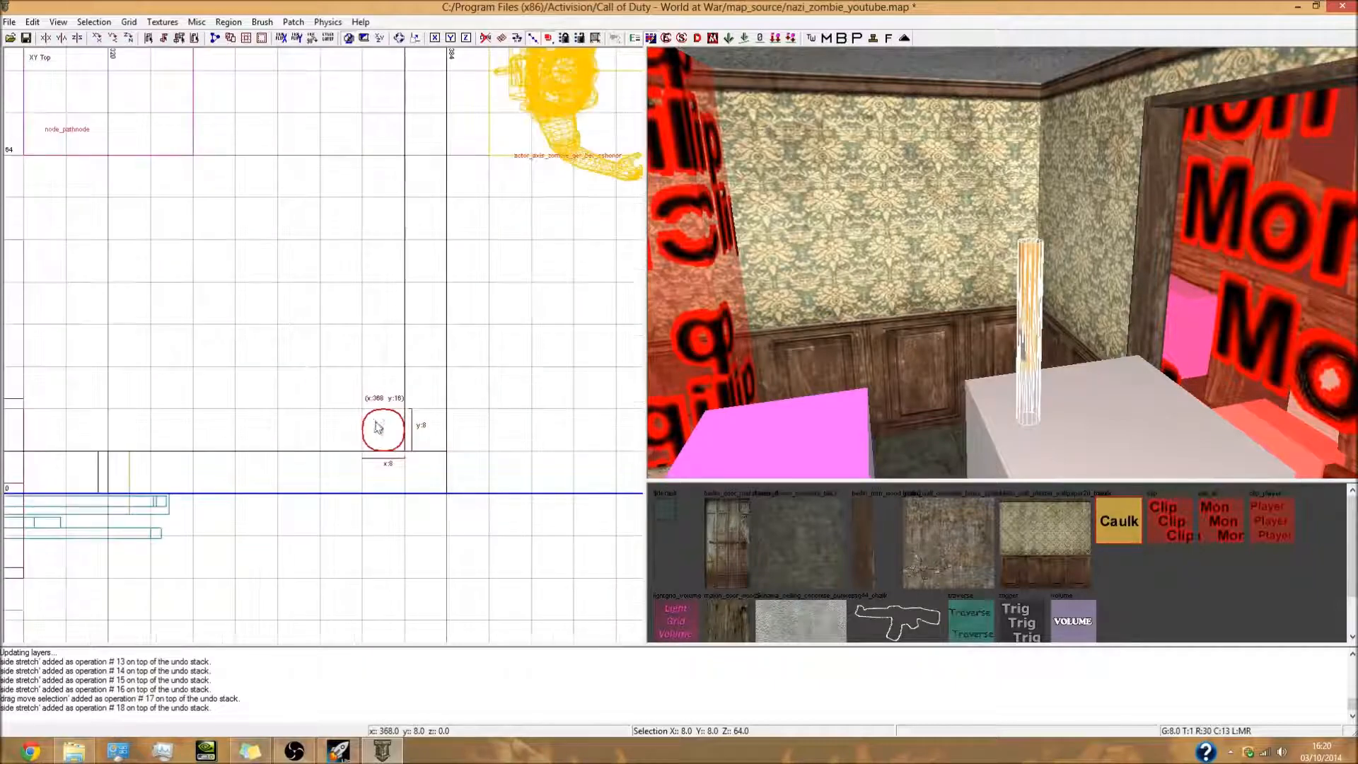
scroll(374, 433, "up", 1)
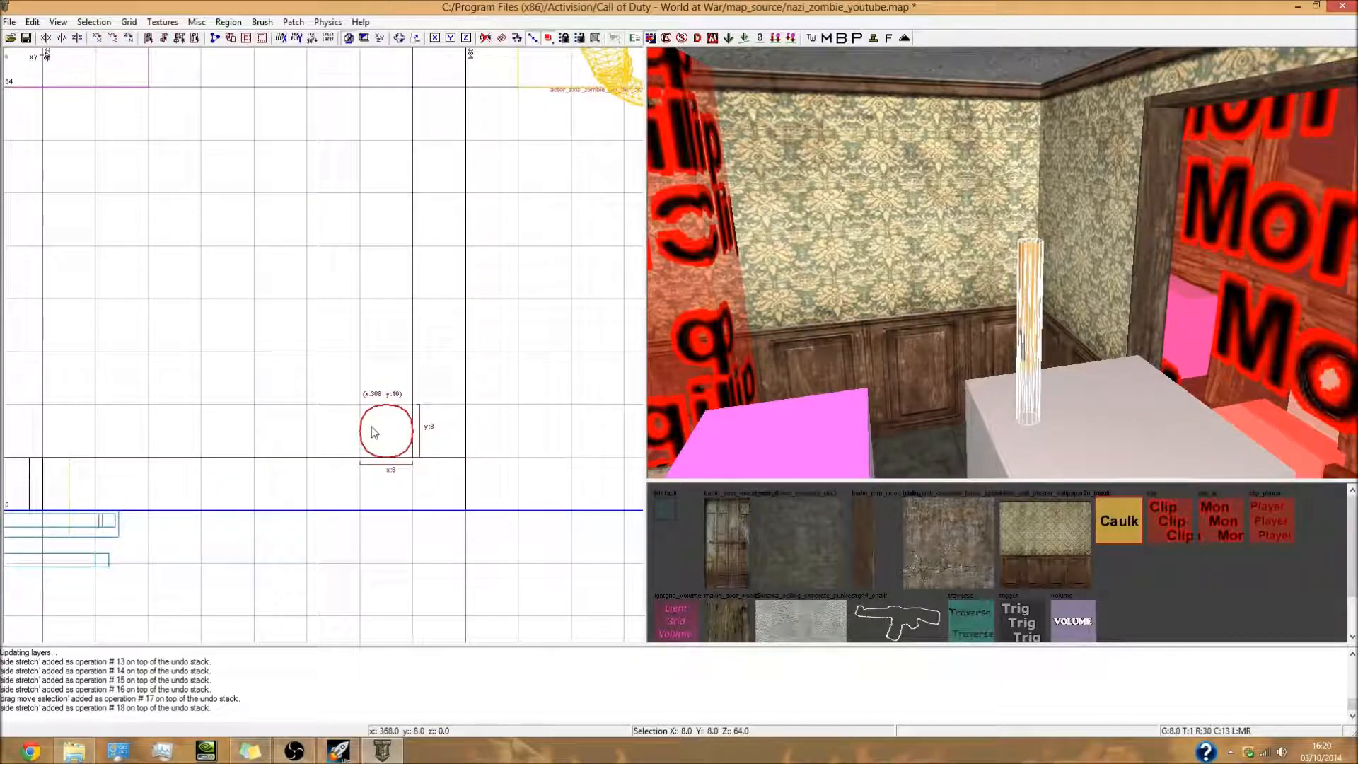
left_click(423, 388)
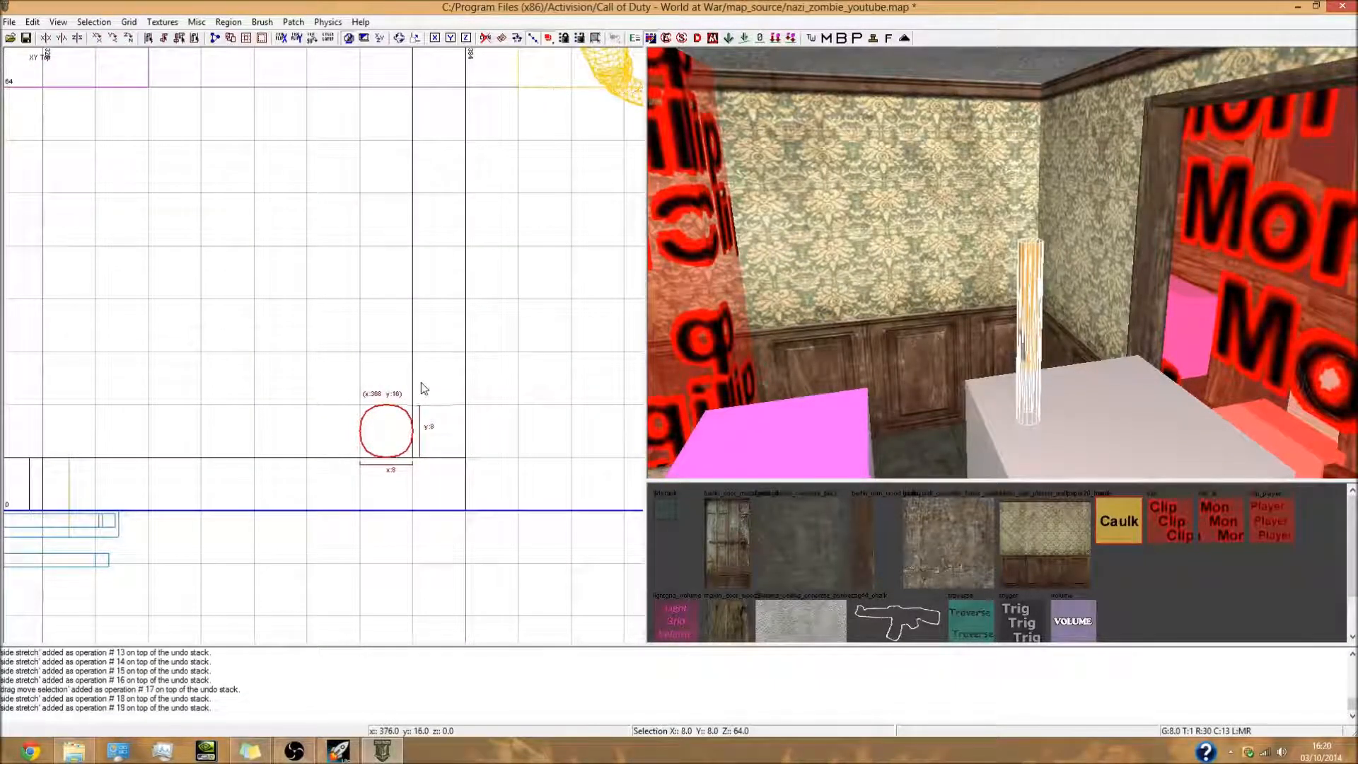
Shorten the cylinder to a height of 48 units by lowering its upper end
scroll(422, 388, "down", 2)
key("ctrl+Tab")
mouse_move(342, 212)
left_mouse_down()
mouse_move(336, 311)
mouse_move(333, 285)
left_mouse_up()
key("ctrl+Tab")
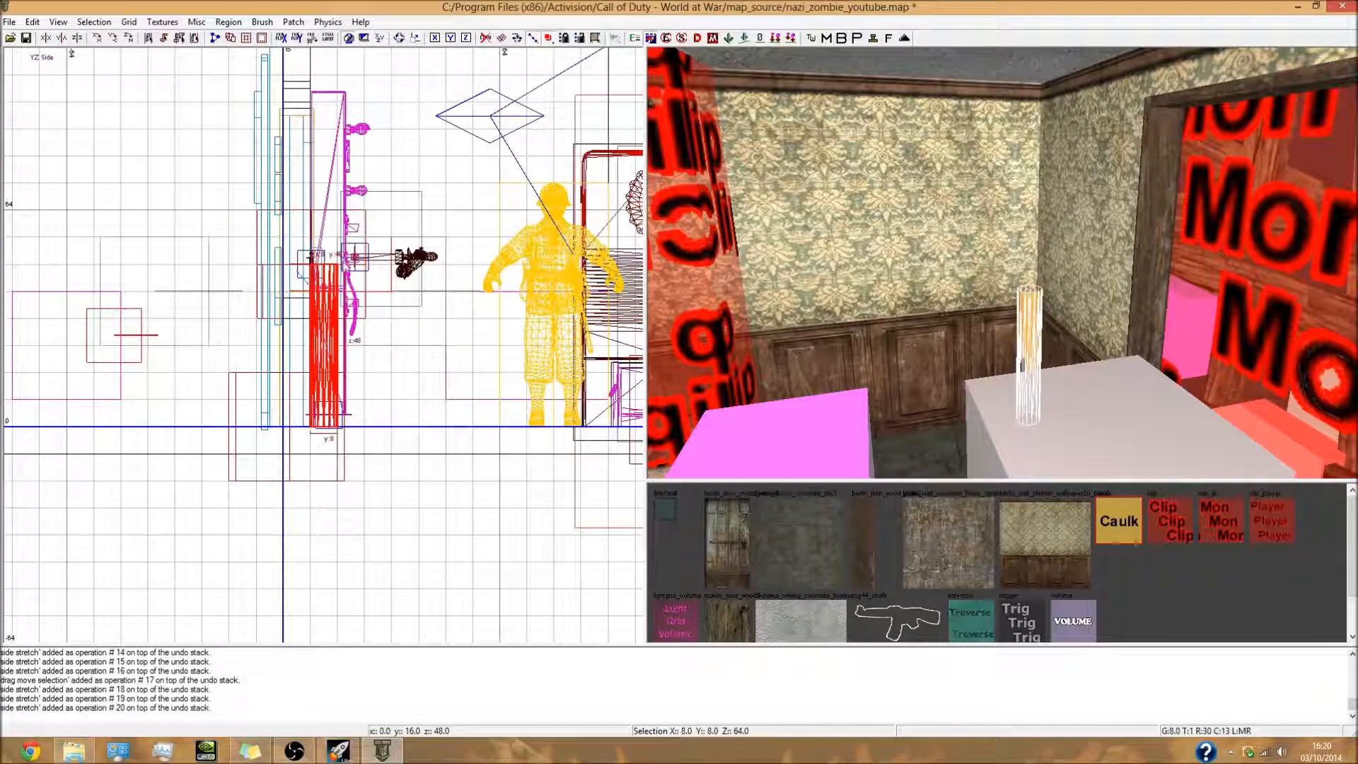
Paste a copy of the cylinder, rotate it to lie horizontally along the Y axis and raise it above the original
scroll(338, 258, "down", 3)
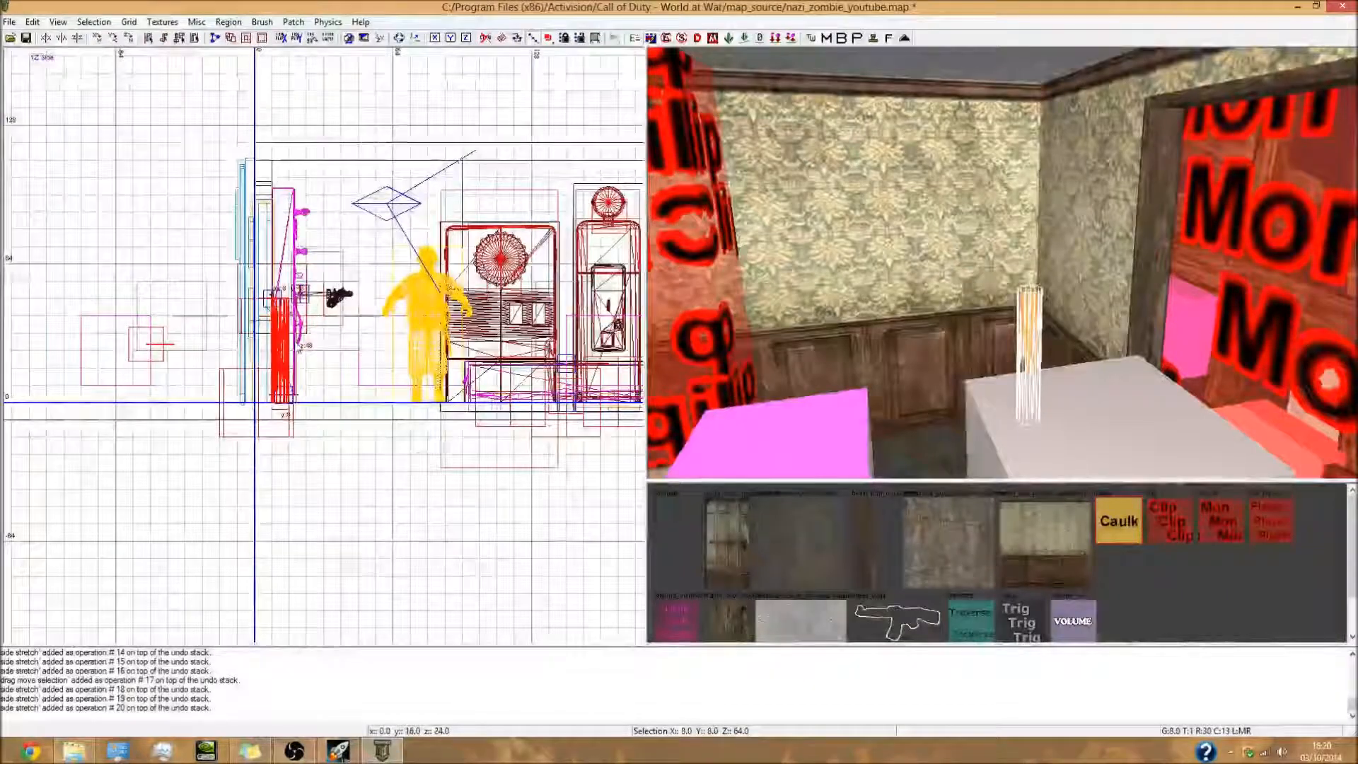
key("ctrl+v")
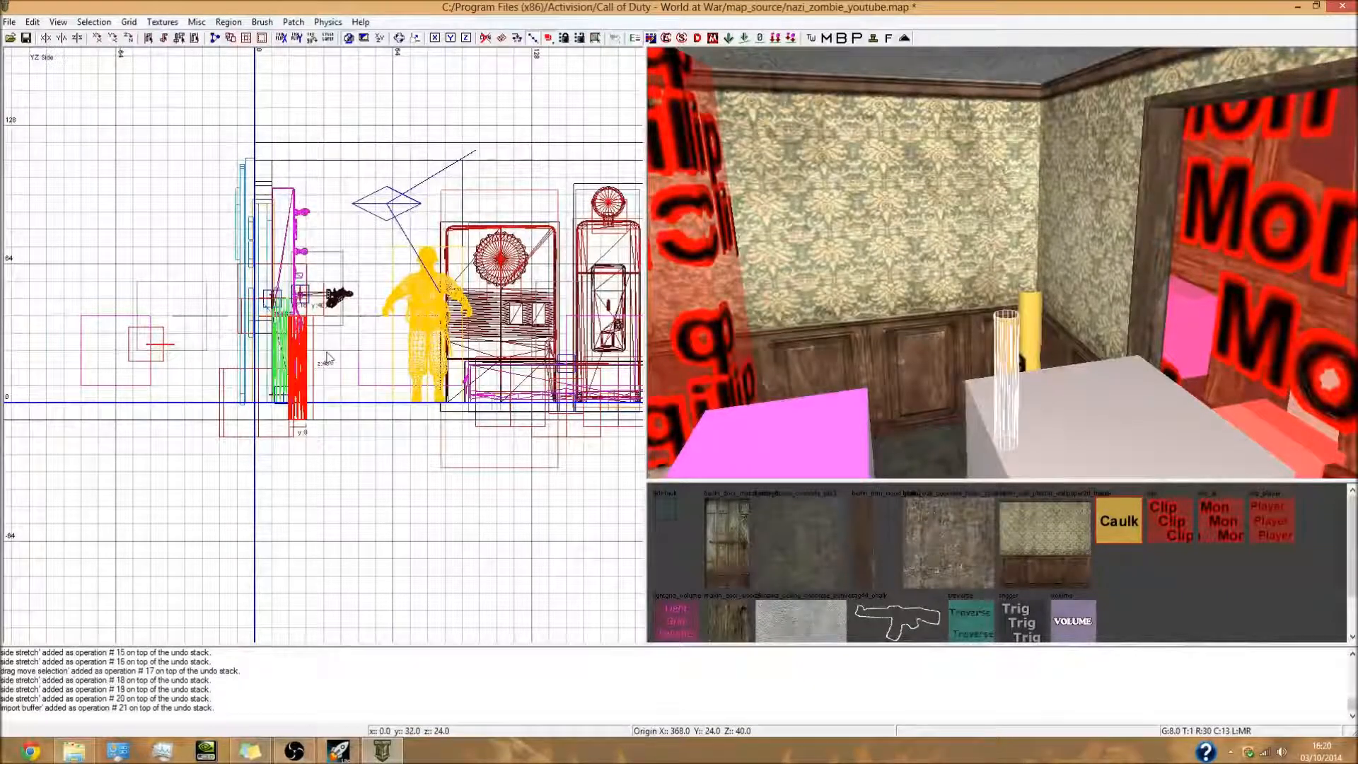
key("r")
left_click_drag(329, 357, 356, 278)
key("r")
Move the horizontal cylinder in the side view so its origin sits at Y 72, Z 64
scroll(352, 315, "up", 5)
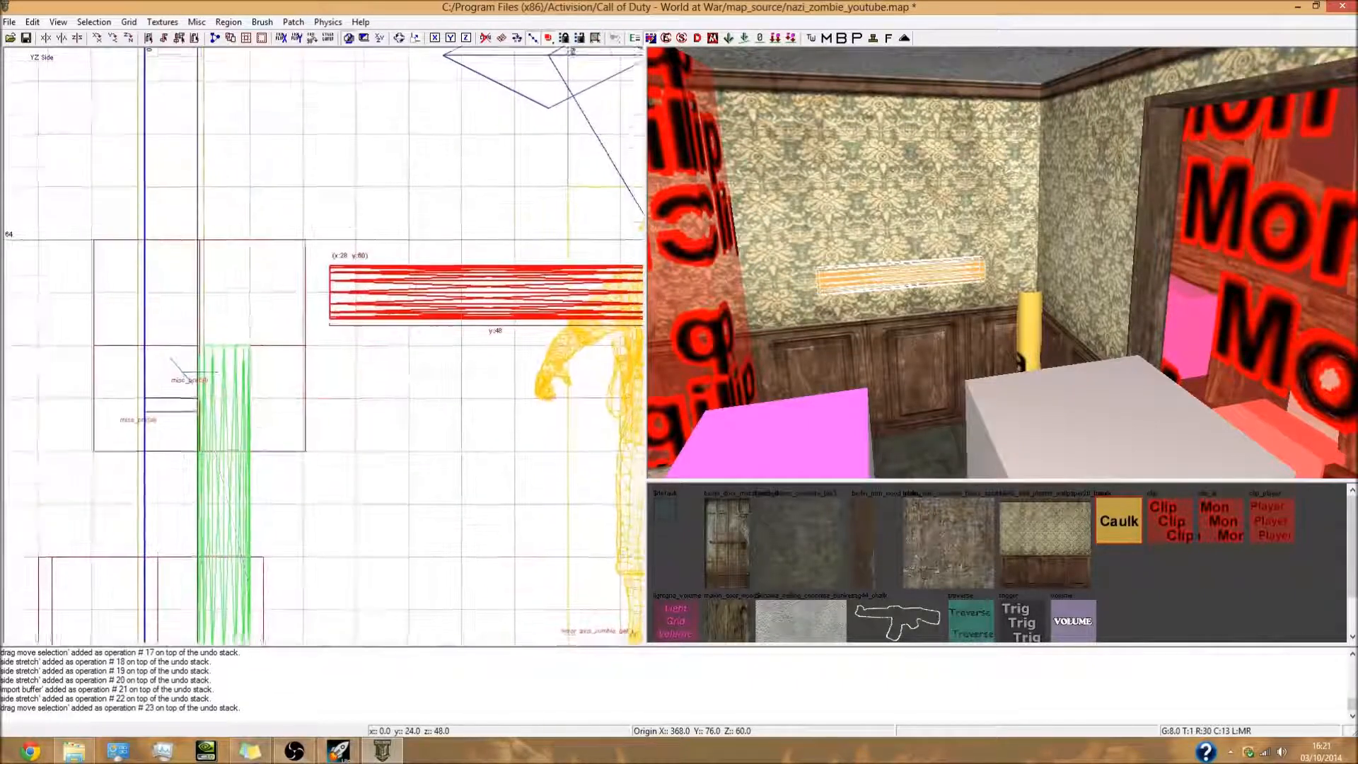
left_click_drag(366, 323, 341, 294)
key("4")
scroll(341, 294, "up", 3)
scroll(341, 294, "down", 4)
scroll(341, 295, "up", 2)
right_click_drag(331, 296, 287, 292)
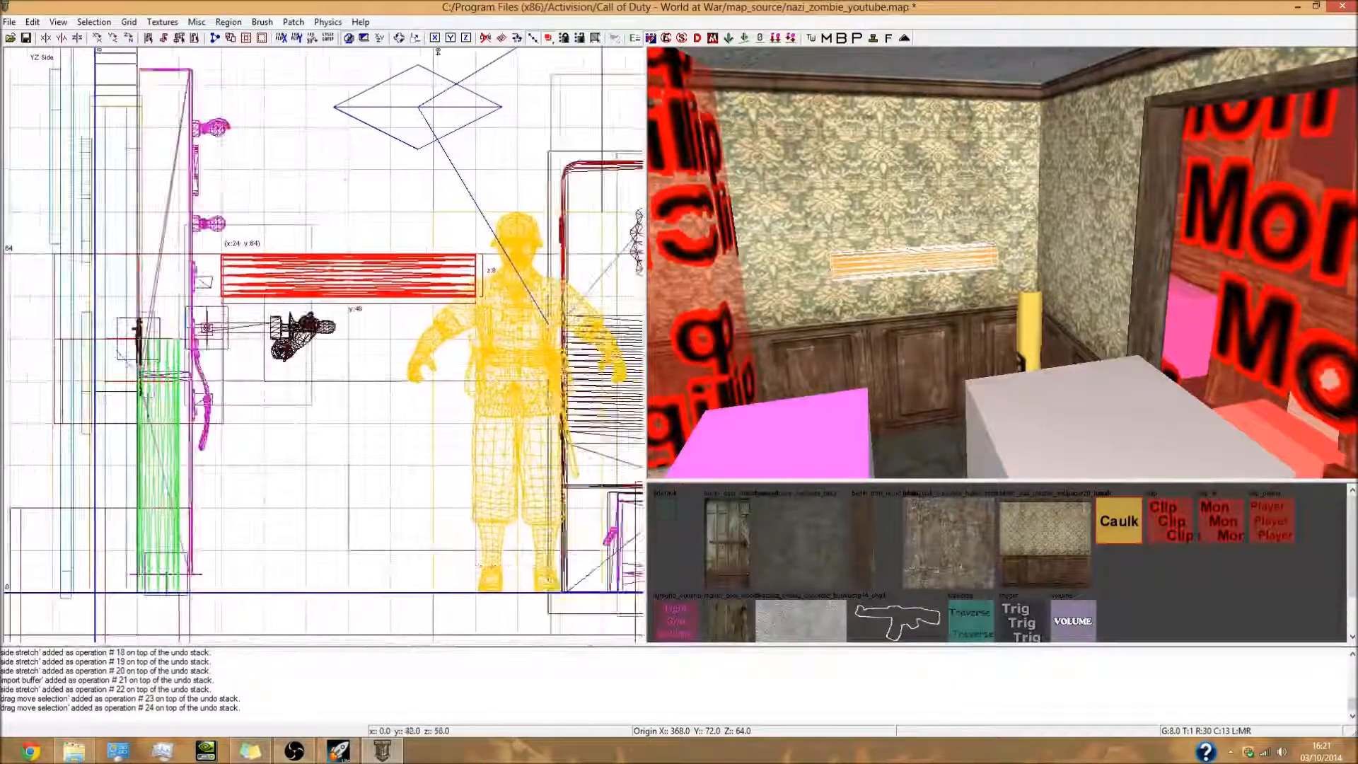
Paste a copy of the original vertical cylinder and move it up beyond the far end of the horizontal cylinder
right_click_drag(421, 309, 394, 349)
key("Escape")
left_click(135, 453, "shift")
scroll(105, 385, "down", 3)
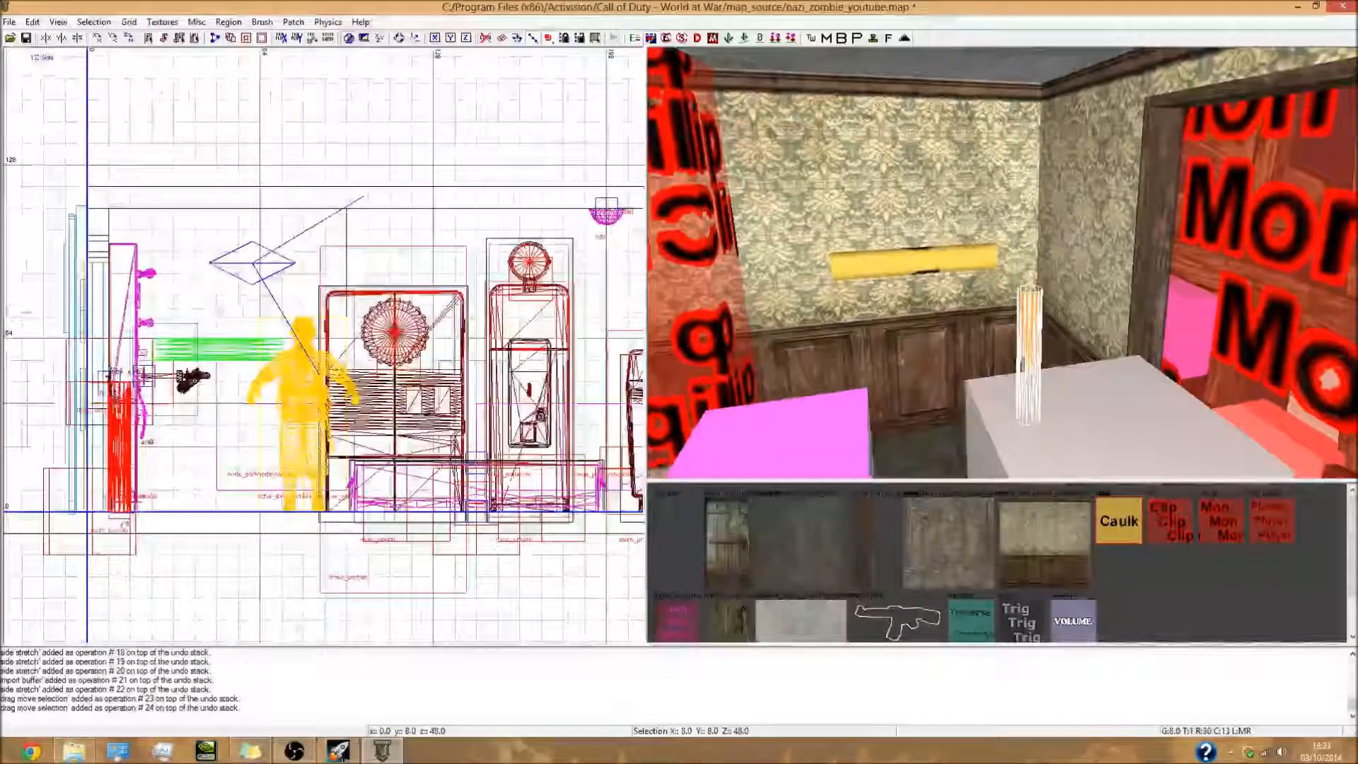
key("space")
mouse_move(147, 436)
left_mouse_down()
mouse_move(366, 284)
mouse_move(330, 239)
left_mouse_up()
right_click_drag(911, 230, 884, 326)
Shorten the upper vertical cylinder to a height of 40 units and move its origin to Y 88, Z 112
mouse_move(312, 308)
left_mouse_down()
mouse_move(312, 331)
mouse_move(331, 335)
mouse_move(331, 316)
left_mouse_up()
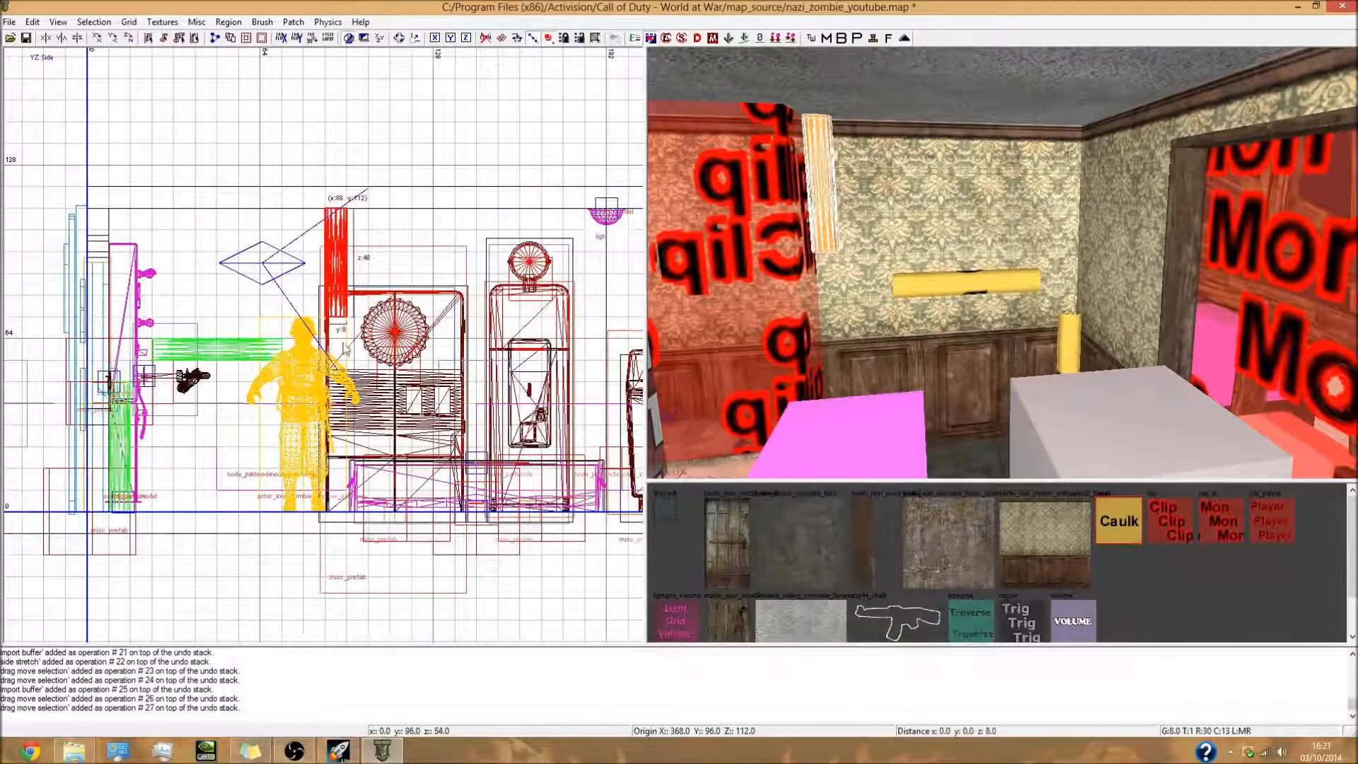
scroll(322, 311, "up", 3)
right_click_drag(357, 311, 360, 315)
left_click_drag(366, 301, 336, 299)
left_click(849, 181, "shift")
scroll(849, 181, "up", 2)
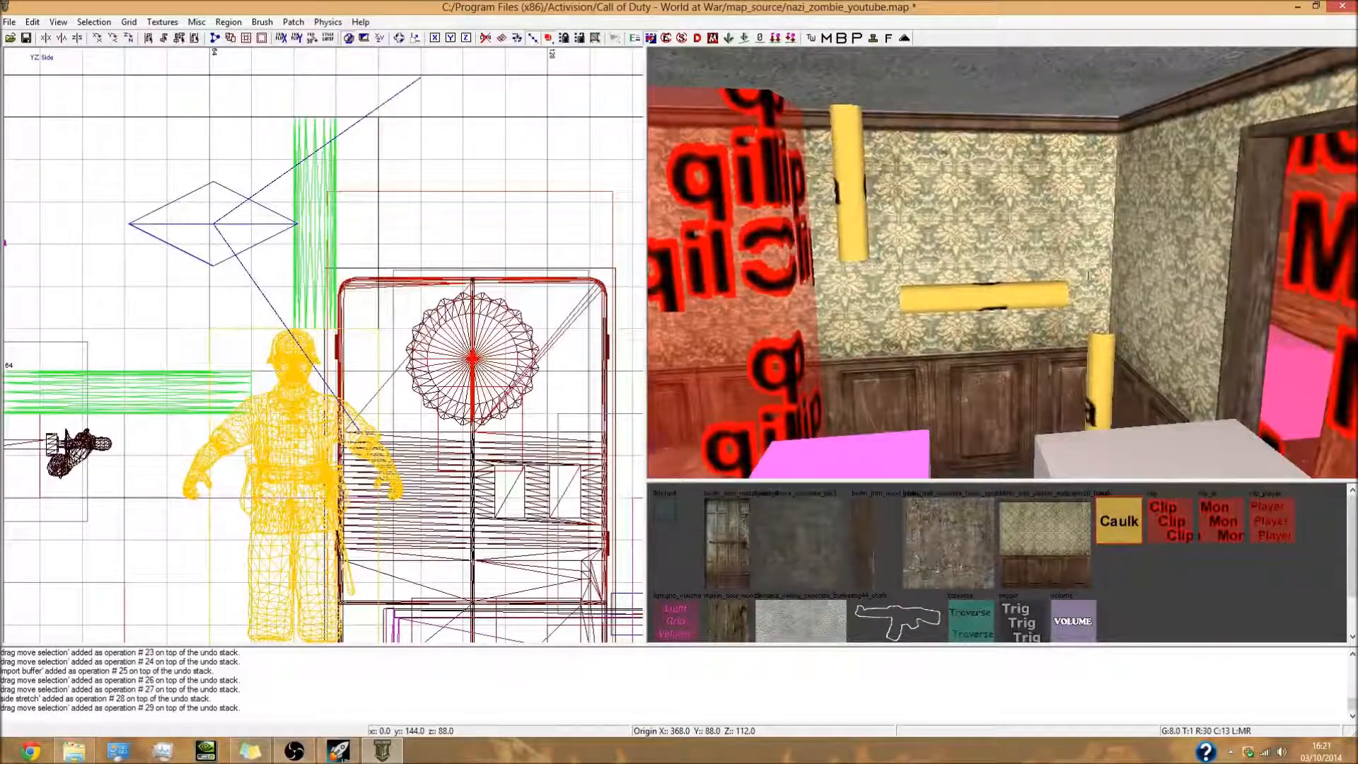
Inspect the lower vertical, the horizontal and the upper vertical cylinders one after another to compare their placement
left_click(1103, 364, "shift")
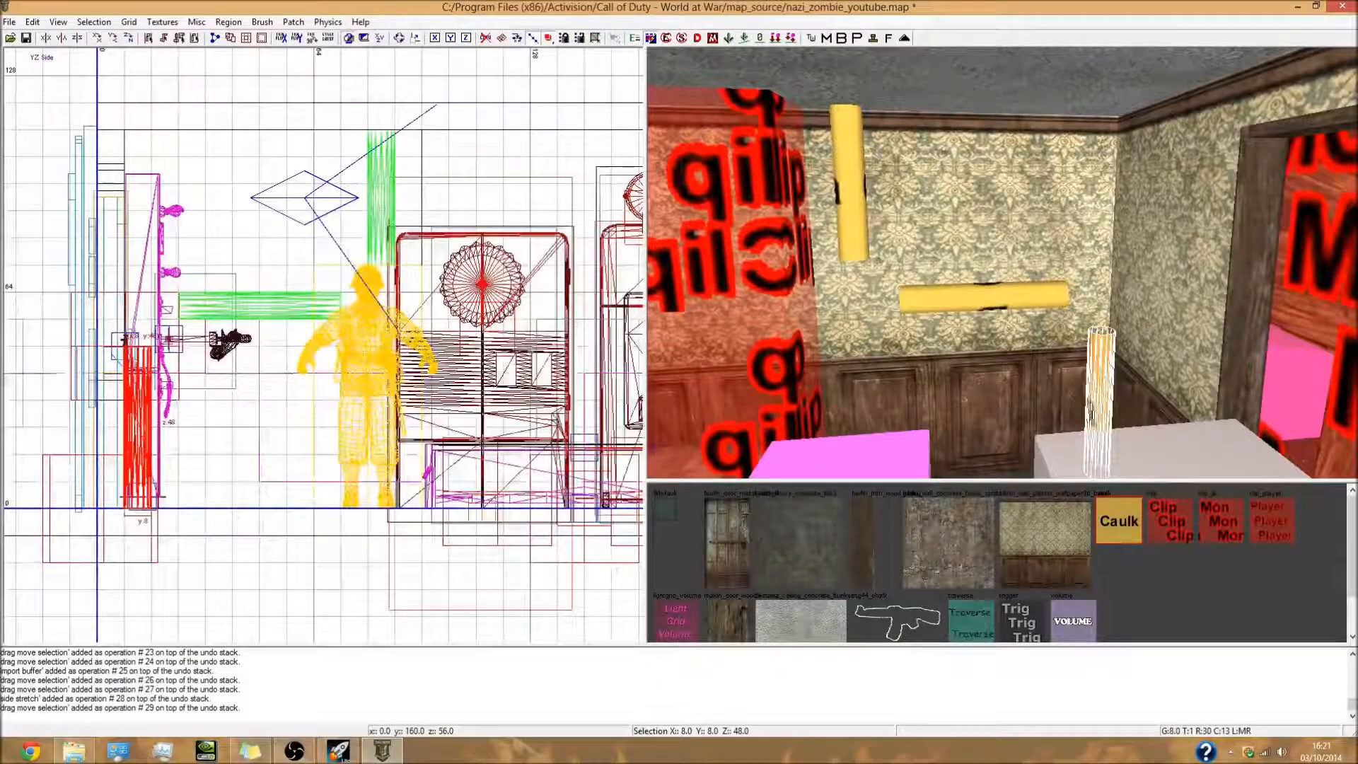
left_click(1095, 346, "shift")
left_click(998, 294, "shift")
right_click_drag(97, 307, 180, 312)
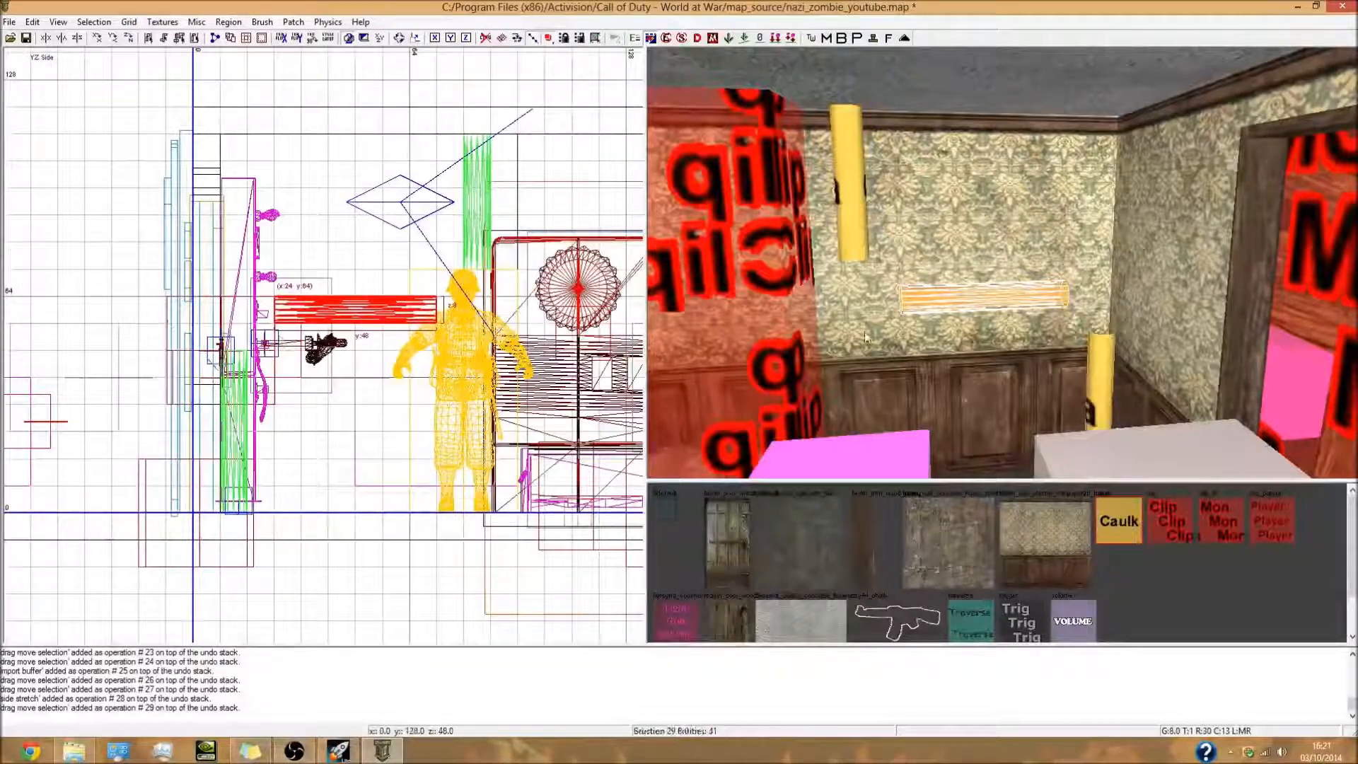
key("Escape")
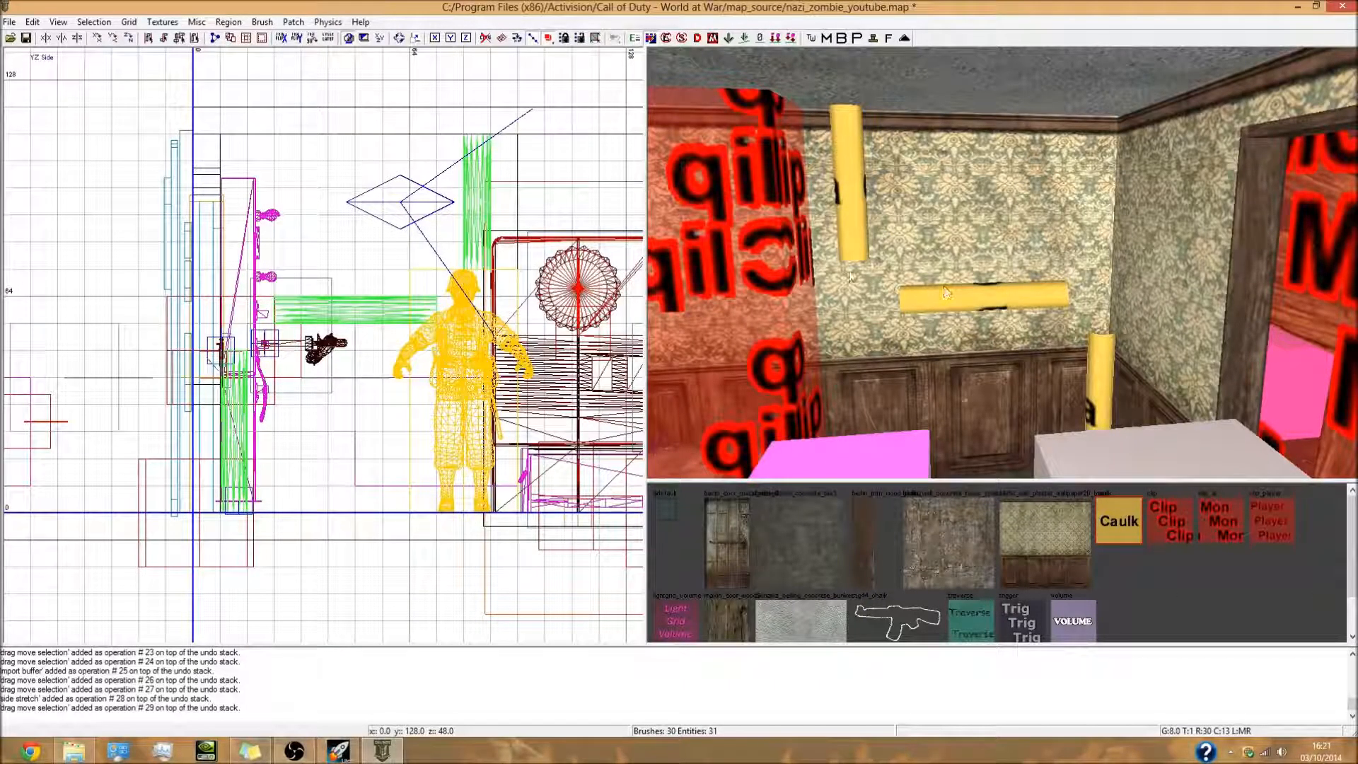
left_click(850, 175, "shift")
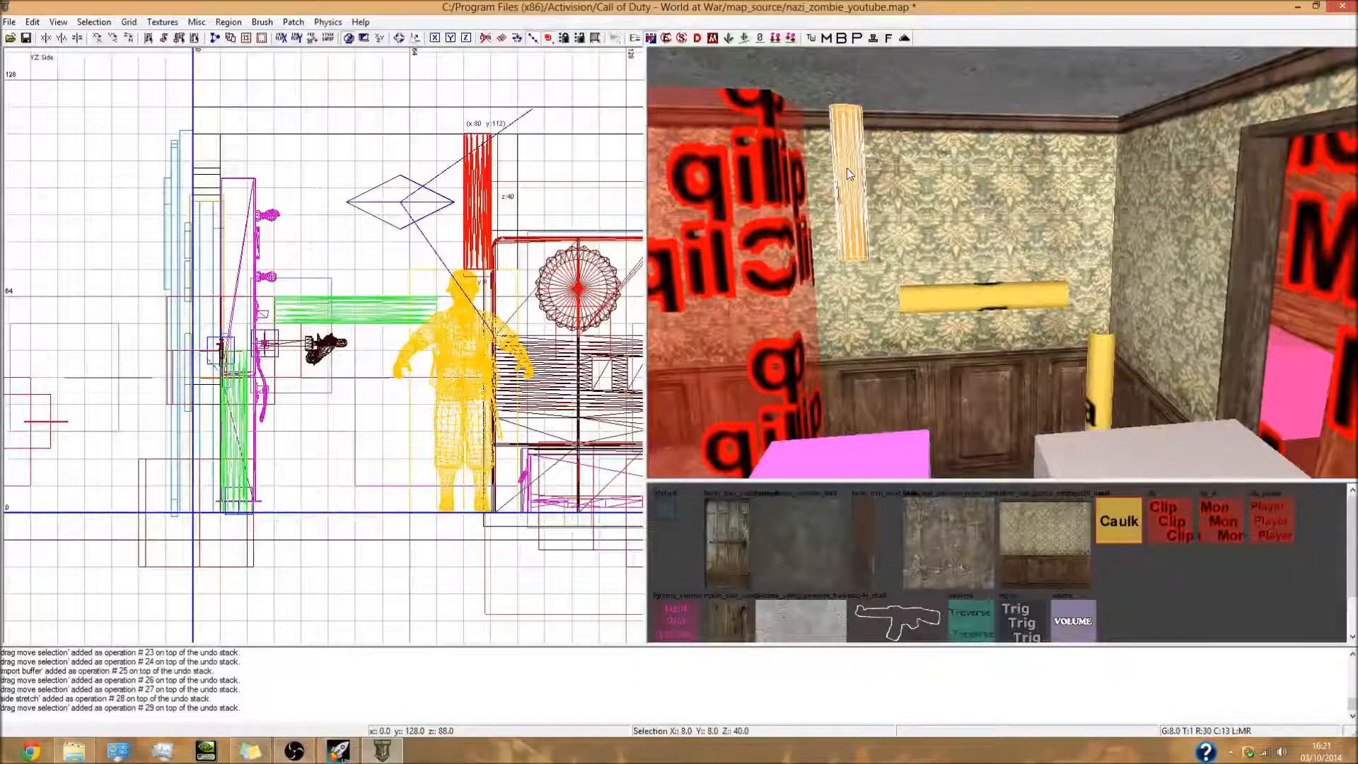
key("Escape")
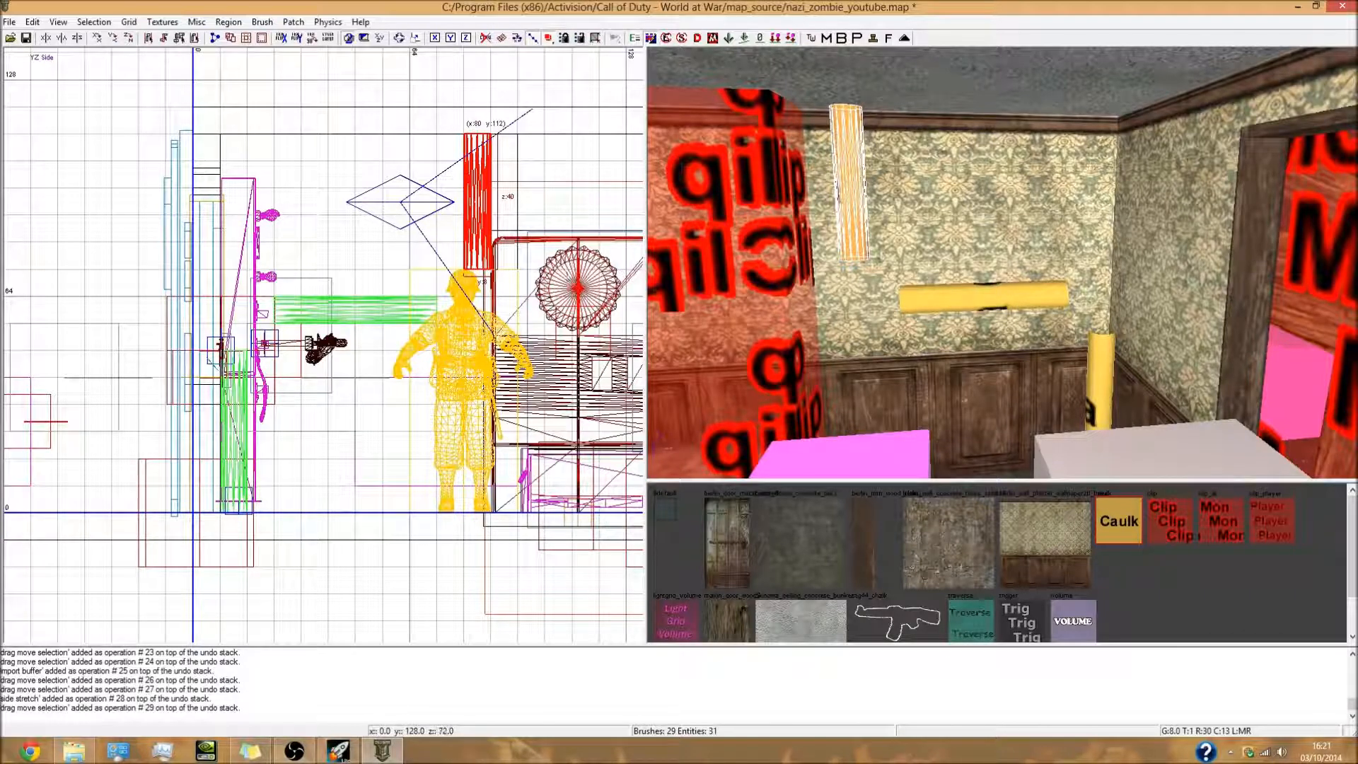
Try to join the upper vertical cylinder directly onto the middle of the horizontal one, with its origin at Y 56, Z 100
mouse_move(470, 238)
left_mouse_down()
mouse_move(368, 263)
mouse_move(361, 283)
mouse_move(360, 264)
mouse_move(369, 294)
left_mouse_up()
key("3")
key("4")
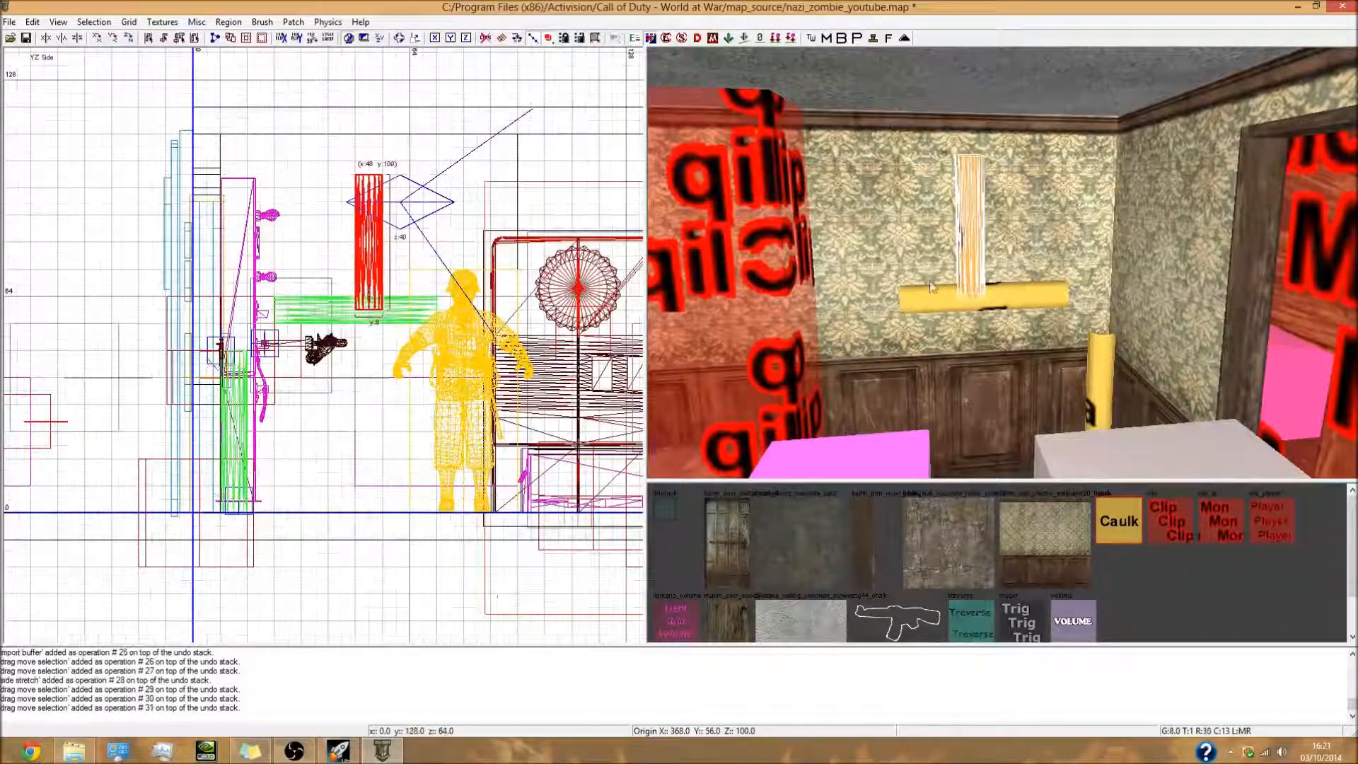
key("Escape")
mouse_move(993, 244)
right_mouse_down()
mouse_move(991, 227)
mouse_move(980, 304)
right_mouse_up()
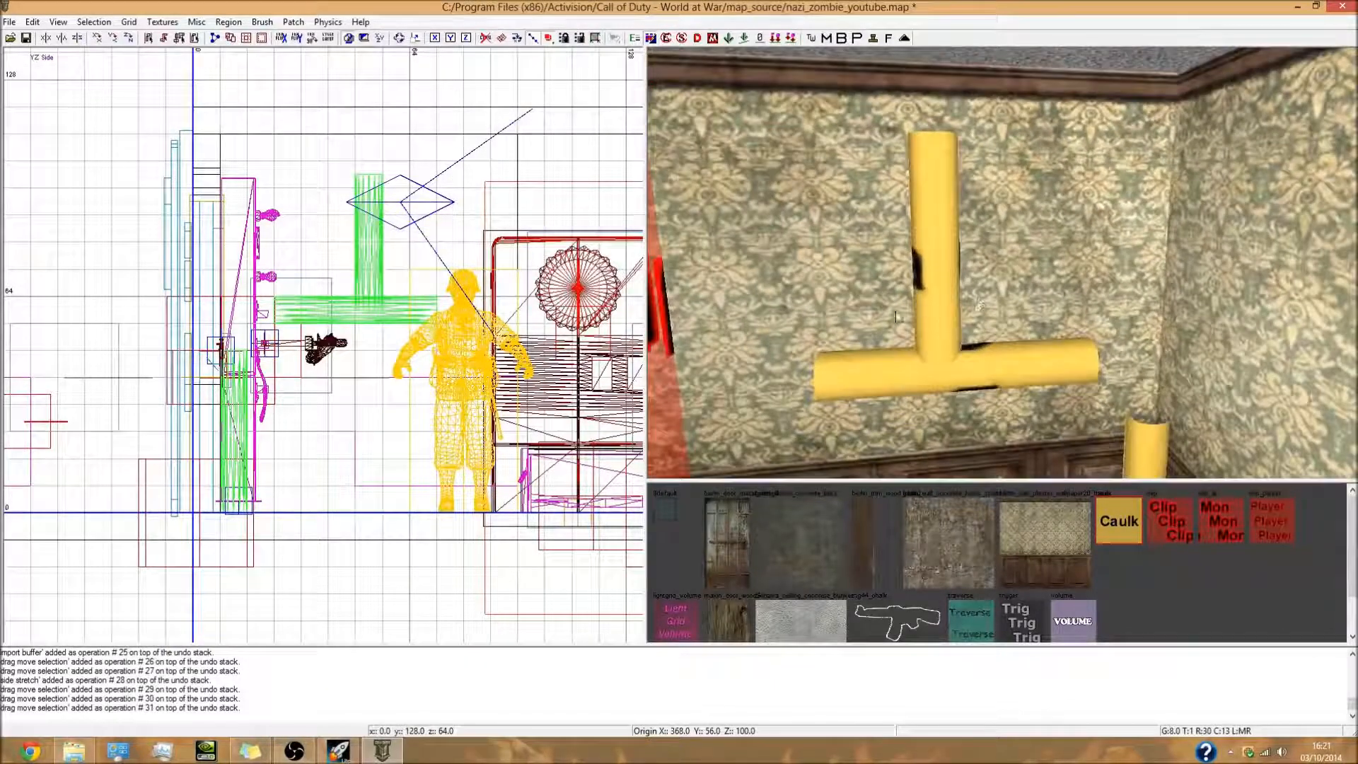
Move the upper vertical cylinder back off the horizontal one so its origin sits at Y 88, Z 112
left_click(933, 346, "shift")
mouse_move(363, 294)
left_mouse_down()
mouse_move(504, 272)
mouse_move(516, 255)
mouse_move(477, 262)
left_mouse_up()
key("3")
key("4")
left_click_drag(477, 263, 480, 236)
mouse_move(814, 281)
right_mouse_down()
mouse_move(813, 333)
mouse_move(824, 315)
right_mouse_up()
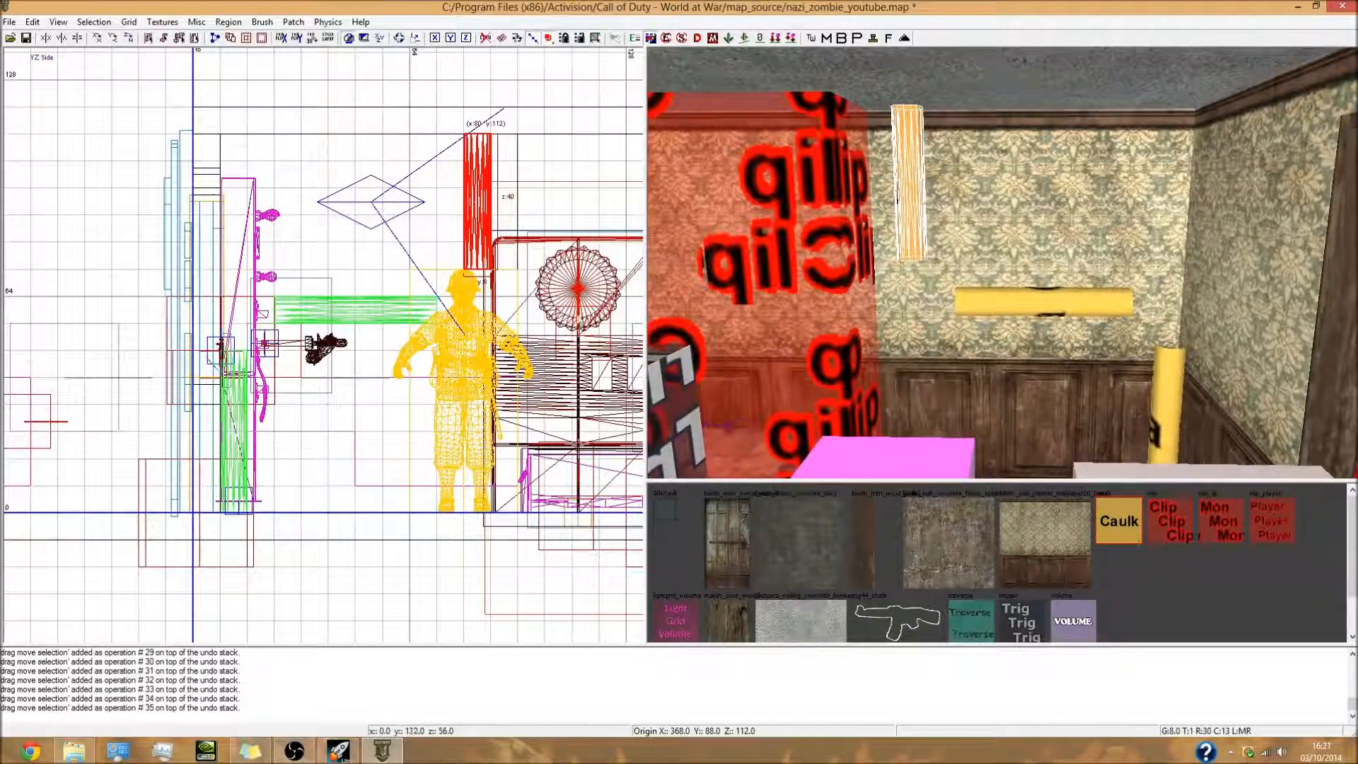
Paste a copy of the upper vertical cylinder directly beneath it at Y 88, Z 72 and shorten it to 16 units
key("space")
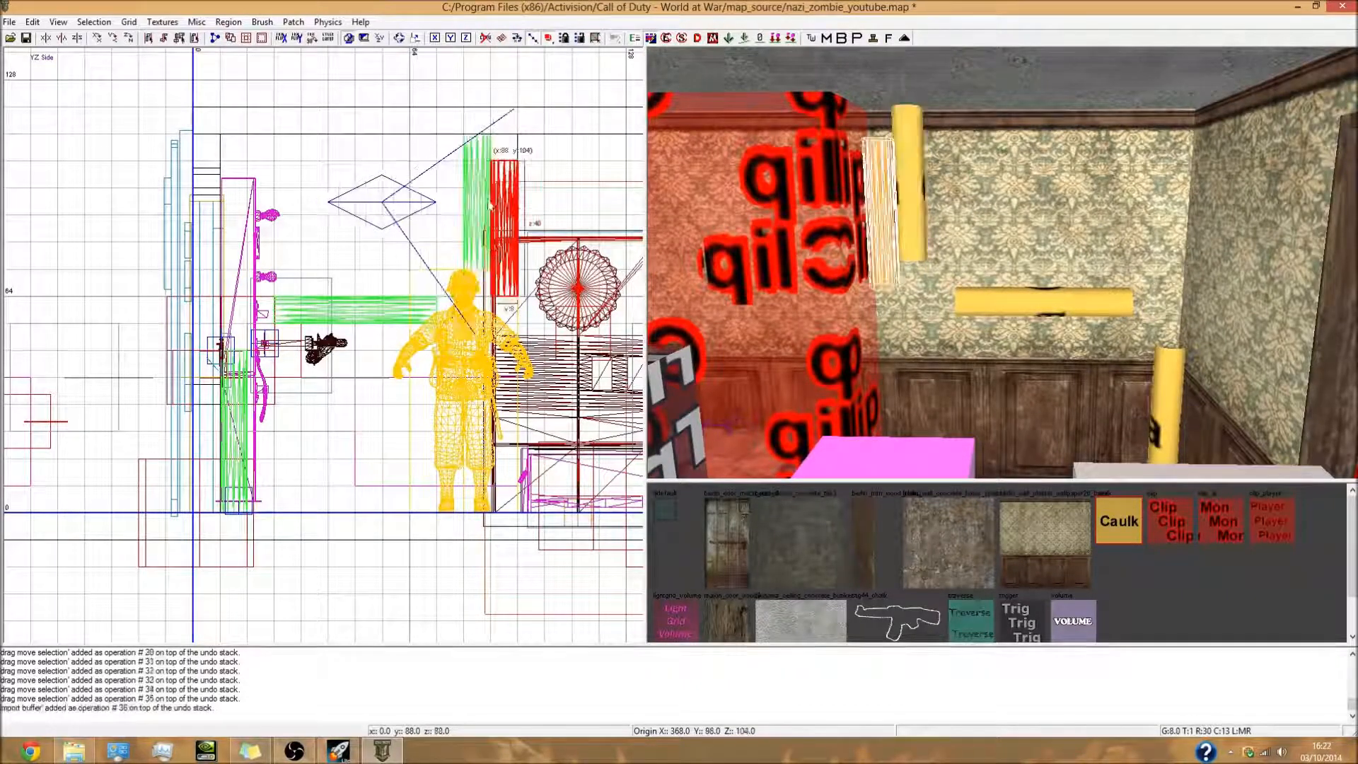
left_click_drag(485, 265, 485, 400)
left_click_drag(473, 459, 474, 378)
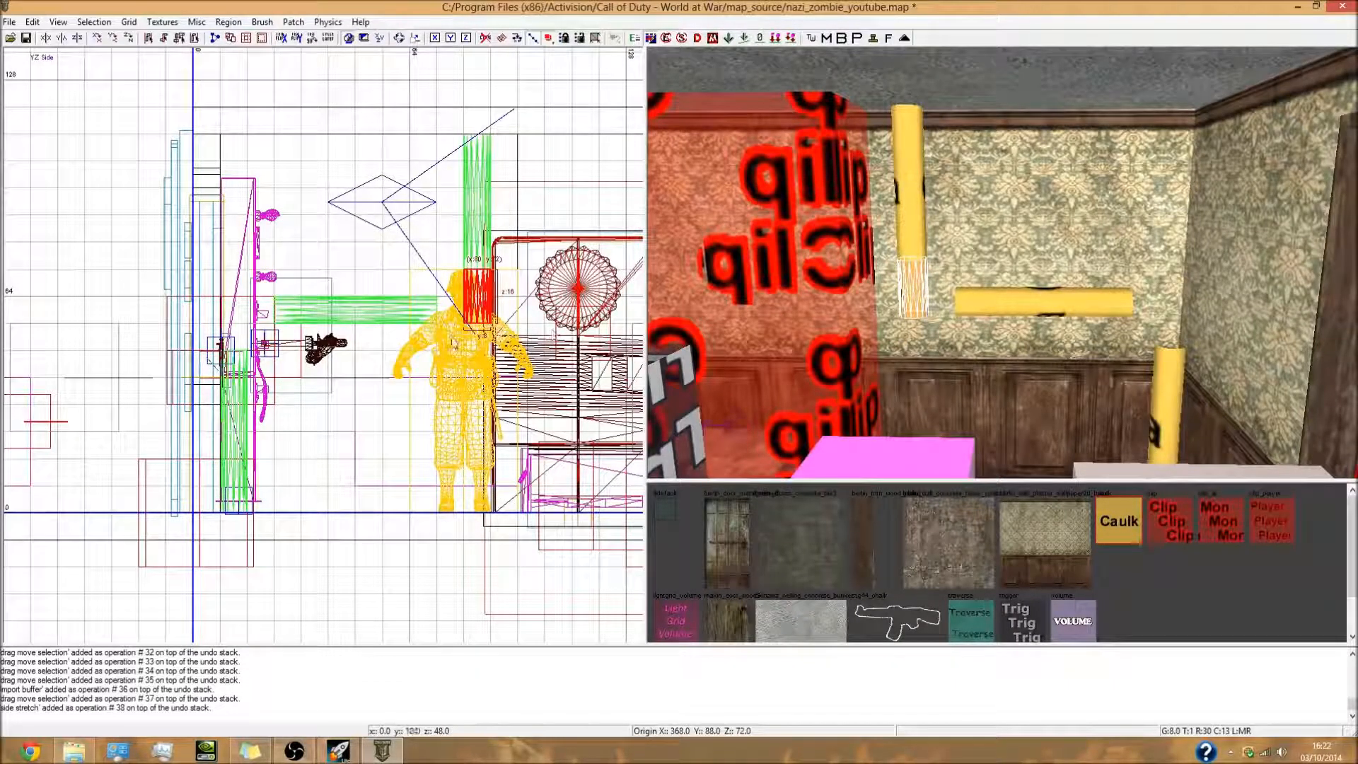
scroll(473, 311, "up", 3)
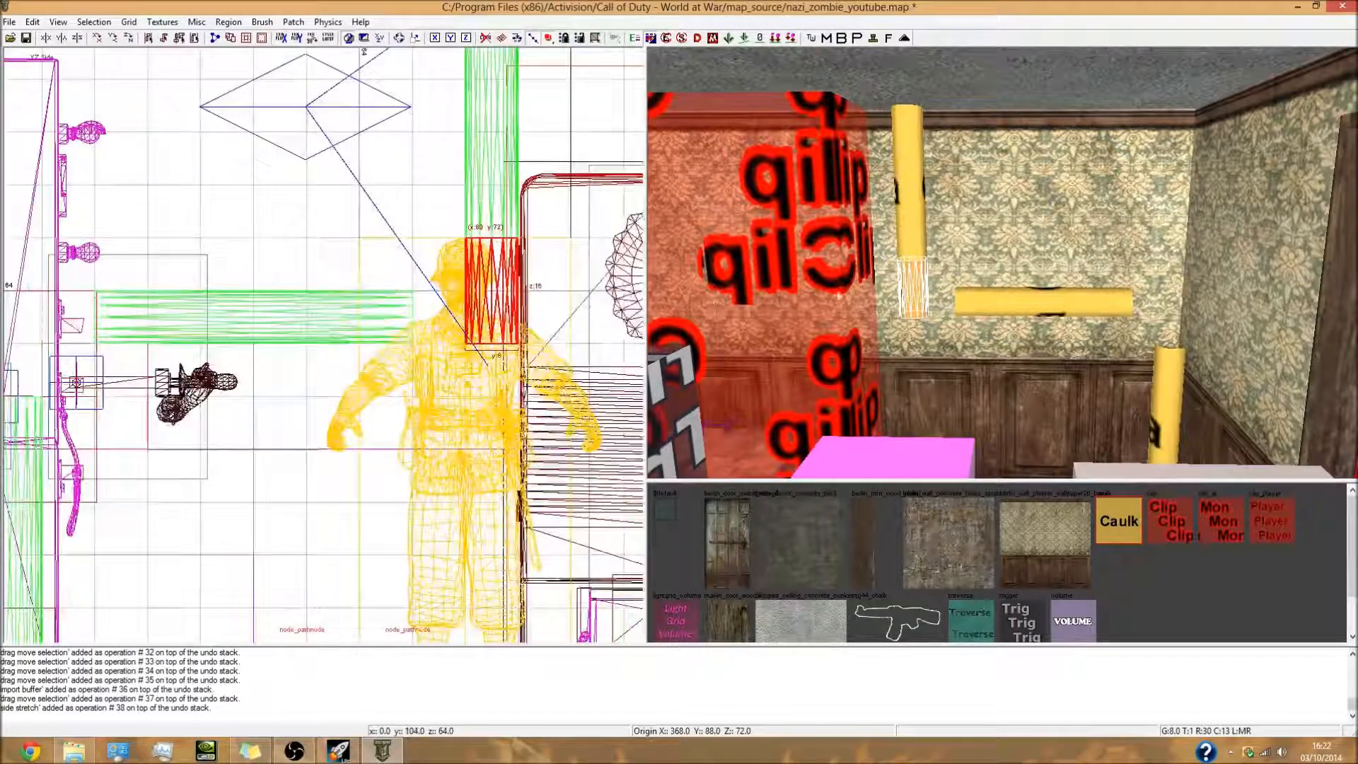
right_click_drag(920, 311, 926, 311)
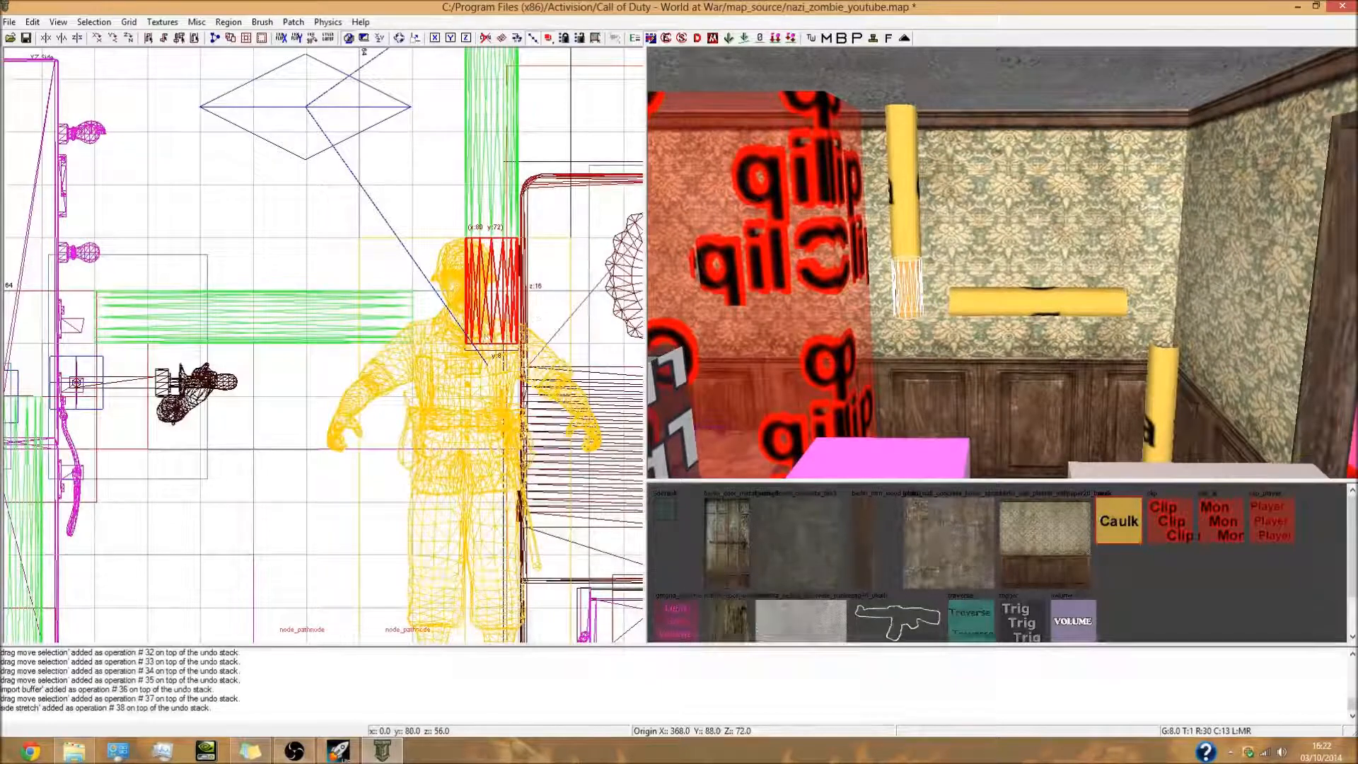
mouse_move(481, 335)
right_mouse_down()
mouse_move(527, 372)
mouse_move(504, 405)
right_mouse_up()
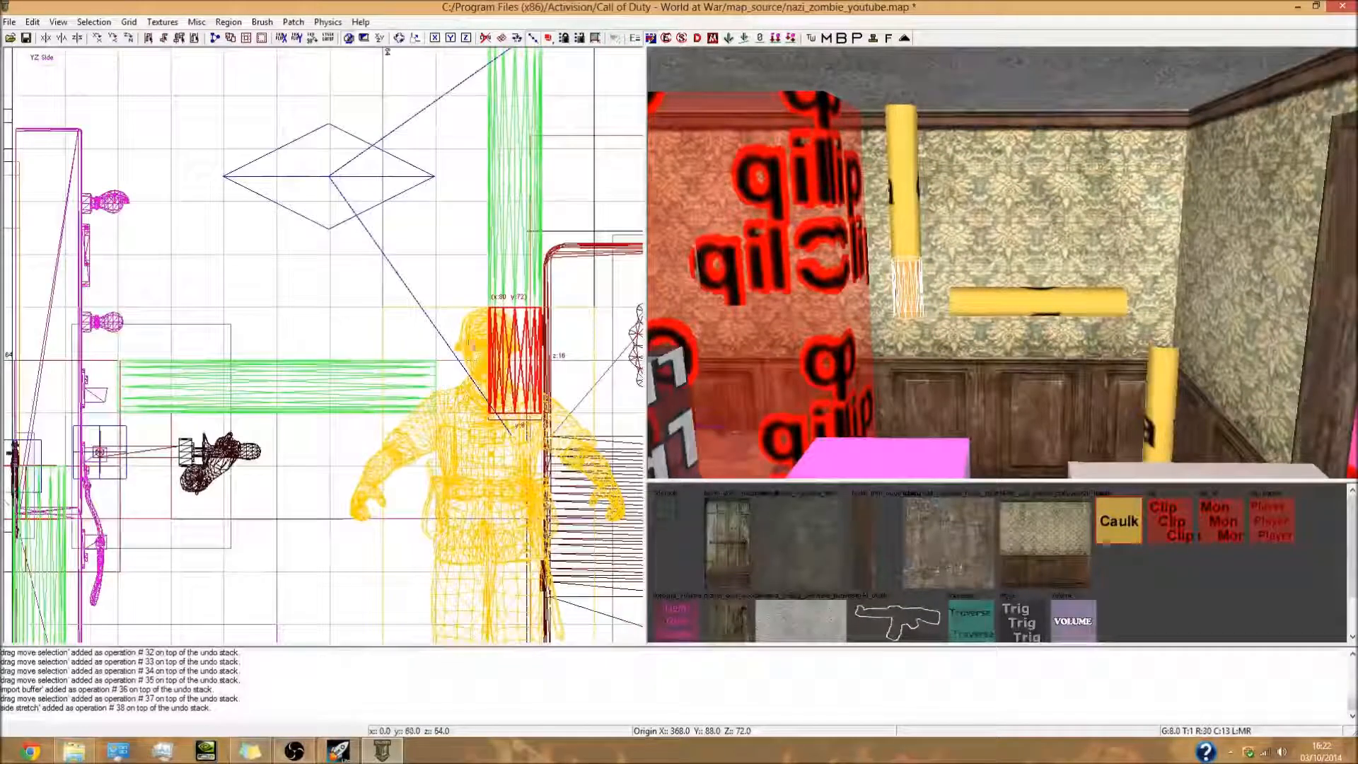
Move the soldier model along the Y axis in the side view, clear of the pipe pieces
key("Escape")
mouse_move(920, 353)
right_mouse_down()
mouse_move(934, 382)
mouse_move(969, 397)
mouse_move(1000, 331)
right_mouse_up()
left_click(1038, 335, "shift")
scroll(432, 382, "down", 4)
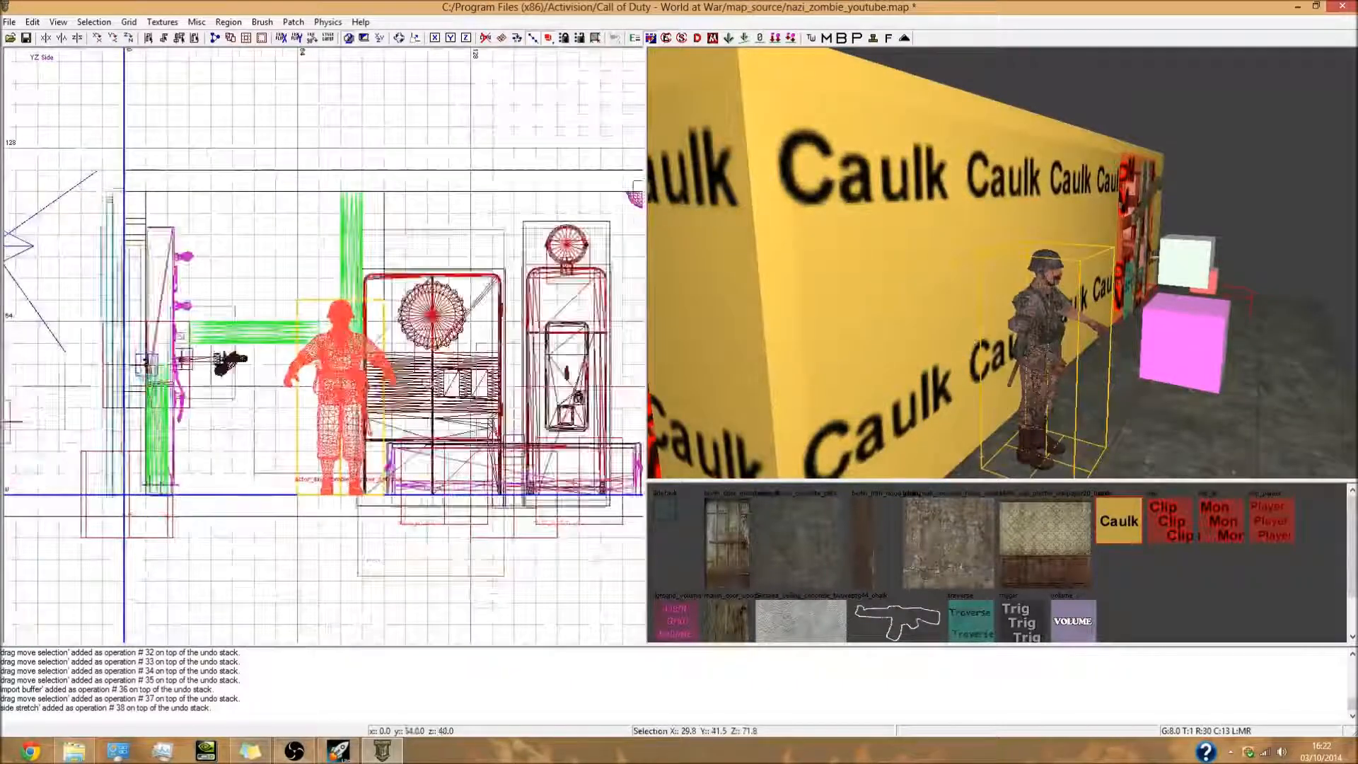
left_click_drag(331, 376, 501, 373)
key("Escape")
Select the short cylinder below the upper vertical pipe and show its curve points for editing
right_click_drag(714, 369, 1018, 297)
left_click(987, 328, "shift")
key("Escape")
left_click(929, 327, "shift")
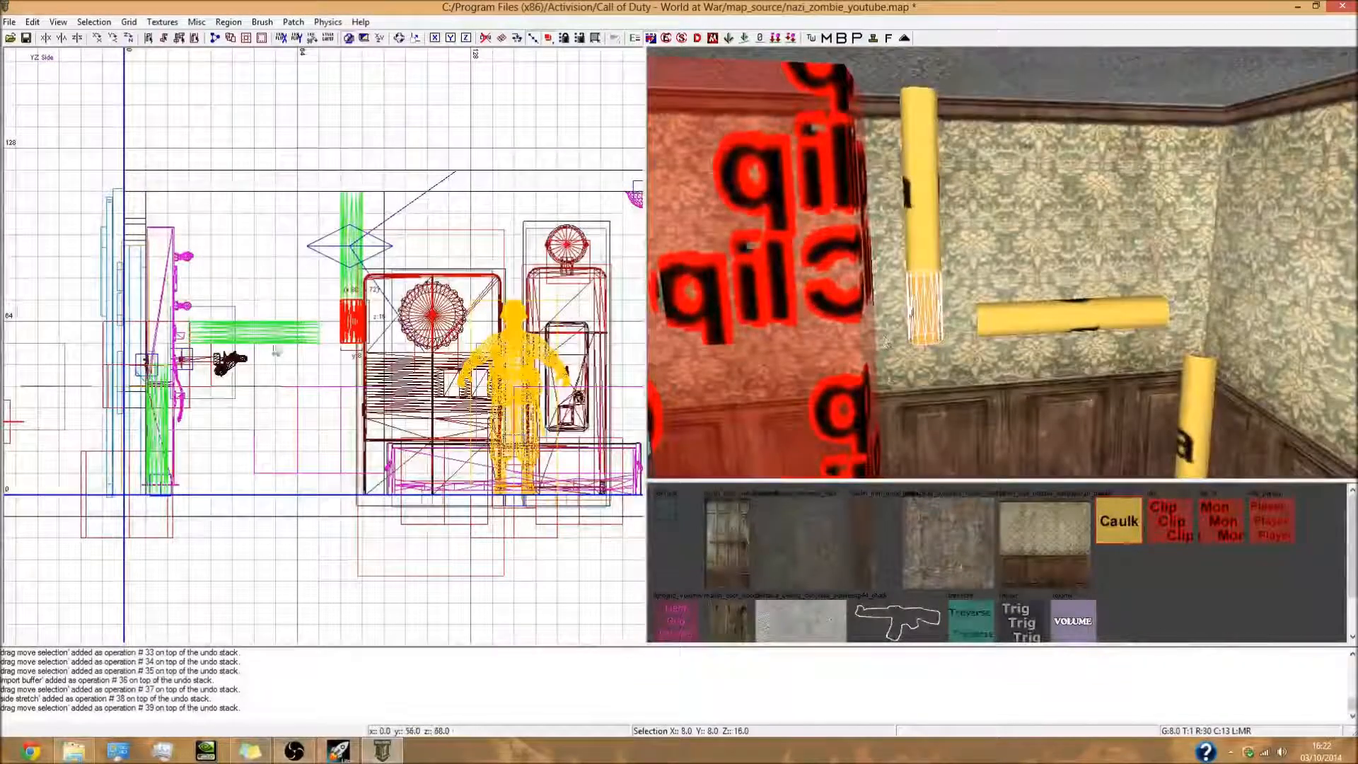
scroll(333, 325, "up", 4)
right_click_drag(332, 324, 342, 360)
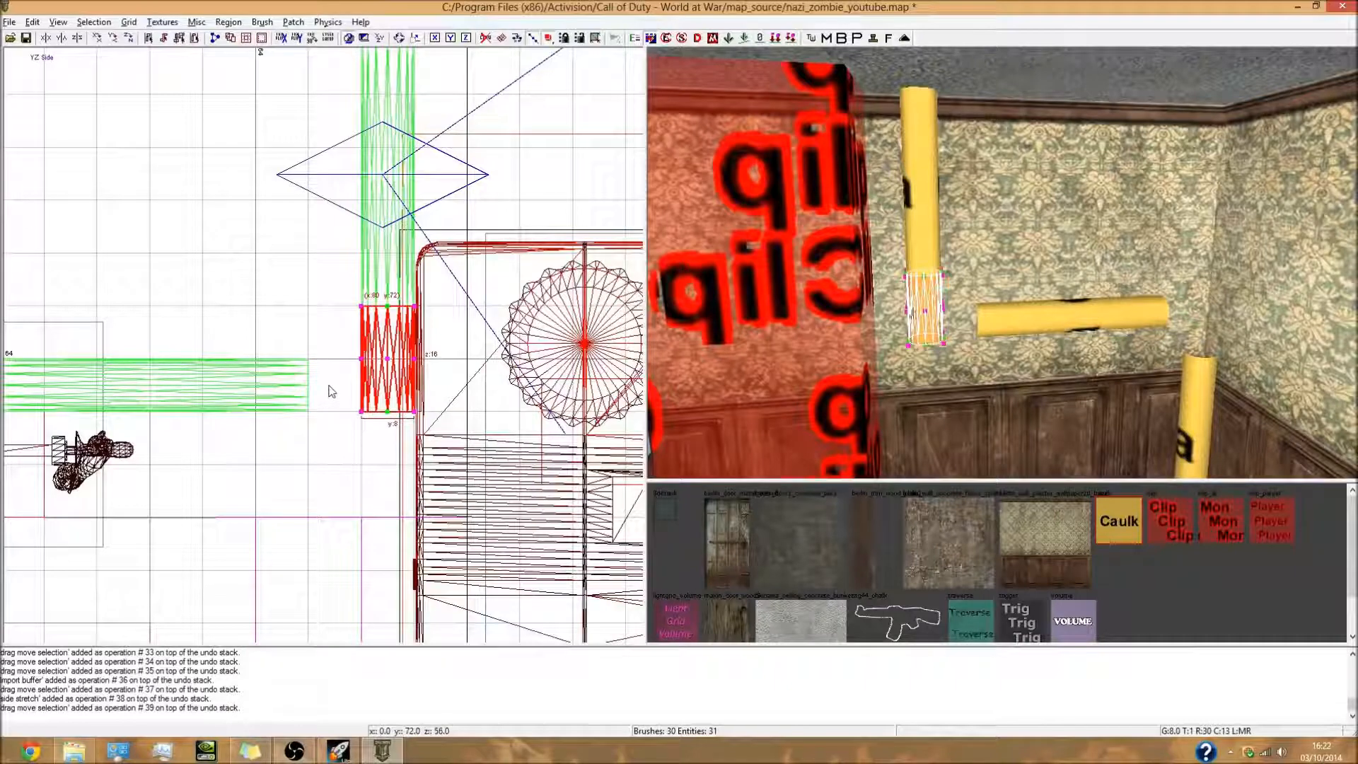
Bend the short cylinder by moving its lower curve points onto the horizontal pipe's end, using grid size 4 for the finer moves
left_click(343, 401)
left_click_drag(329, 385, 379, 449)
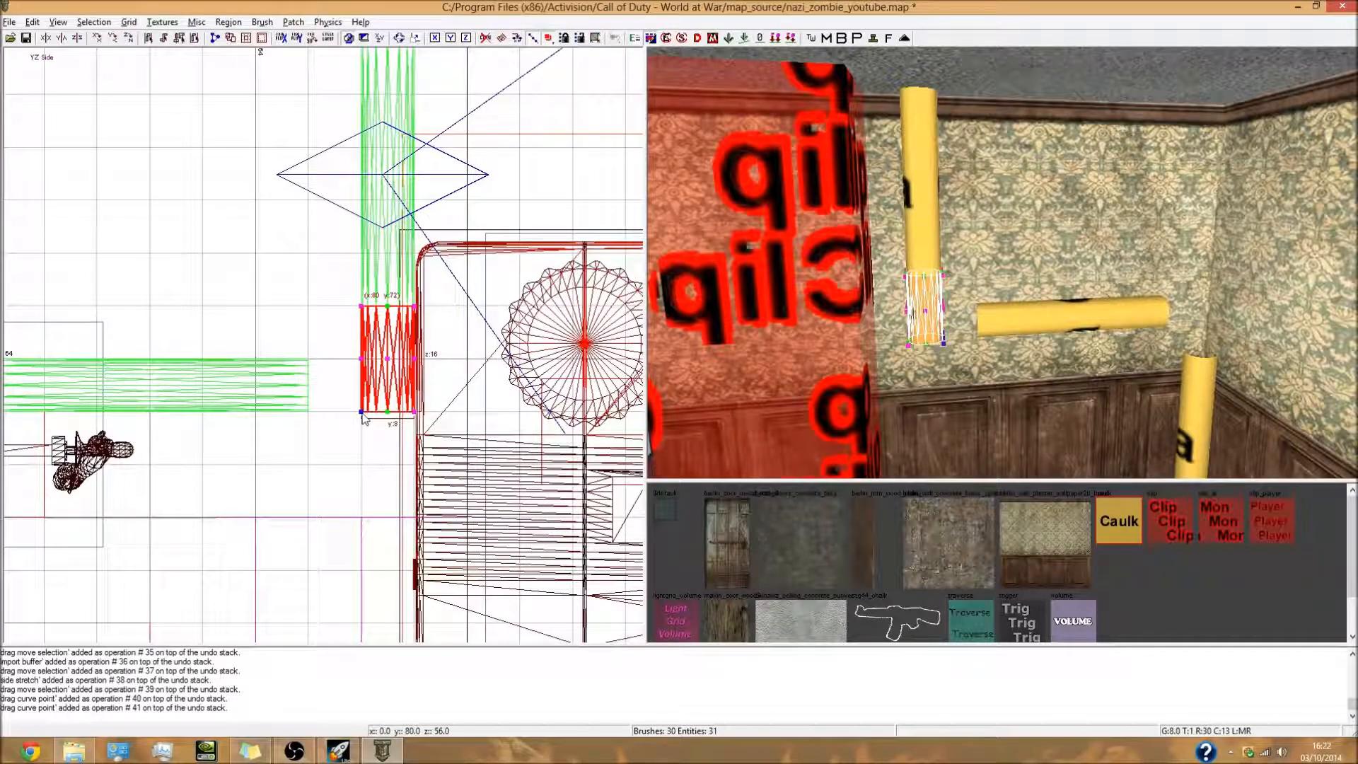
left_click_drag(359, 412, 327, 418)
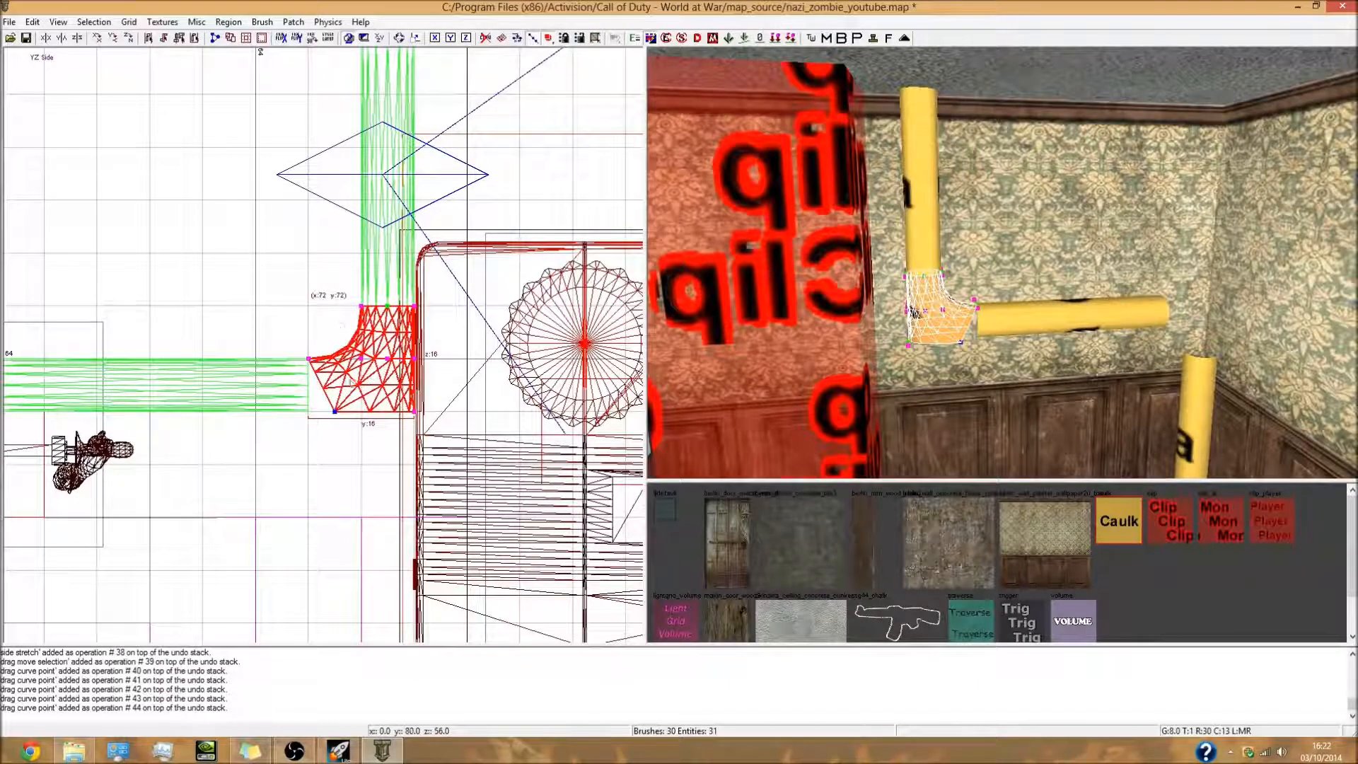
key("bracketleft")
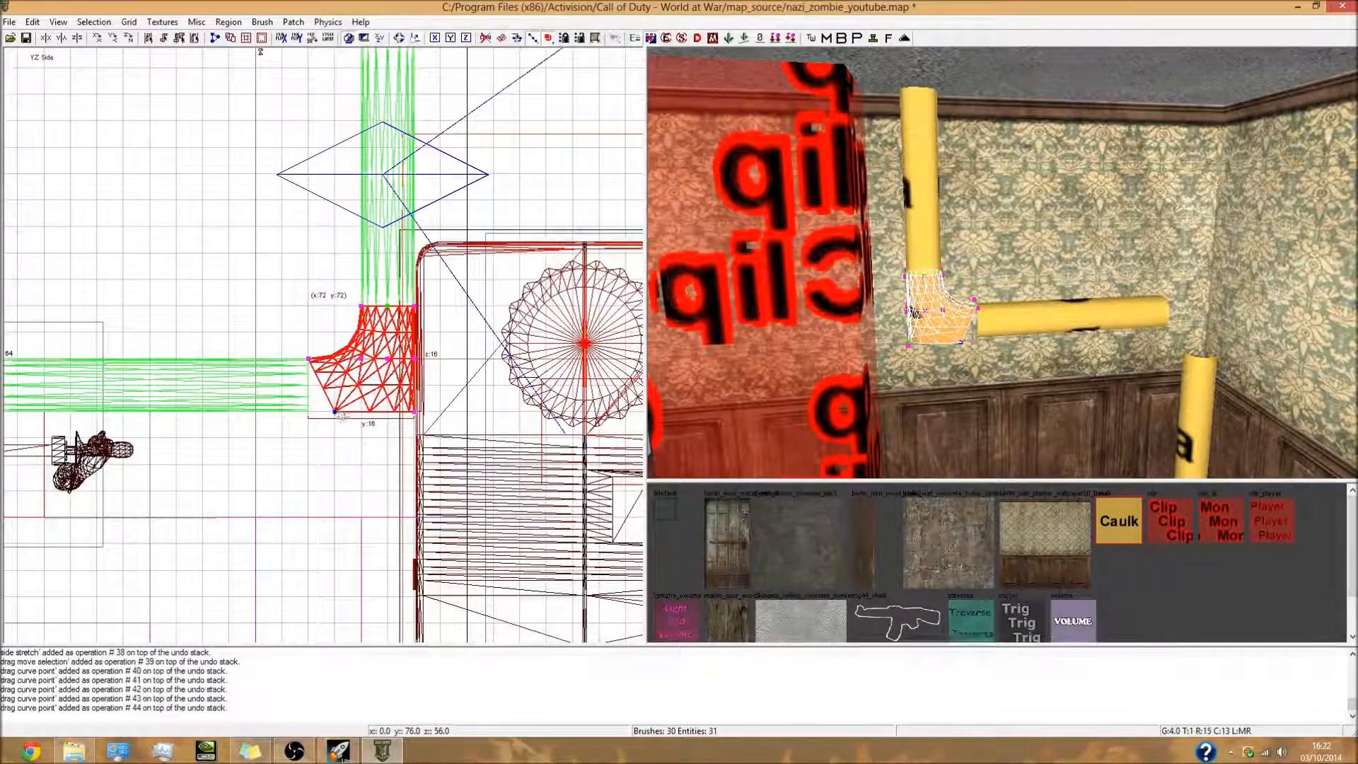
mouse_move(334, 413)
left_mouse_down()
mouse_move(323, 396)
mouse_move(439, 447)
mouse_move(321, 415)
left_mouse_up()
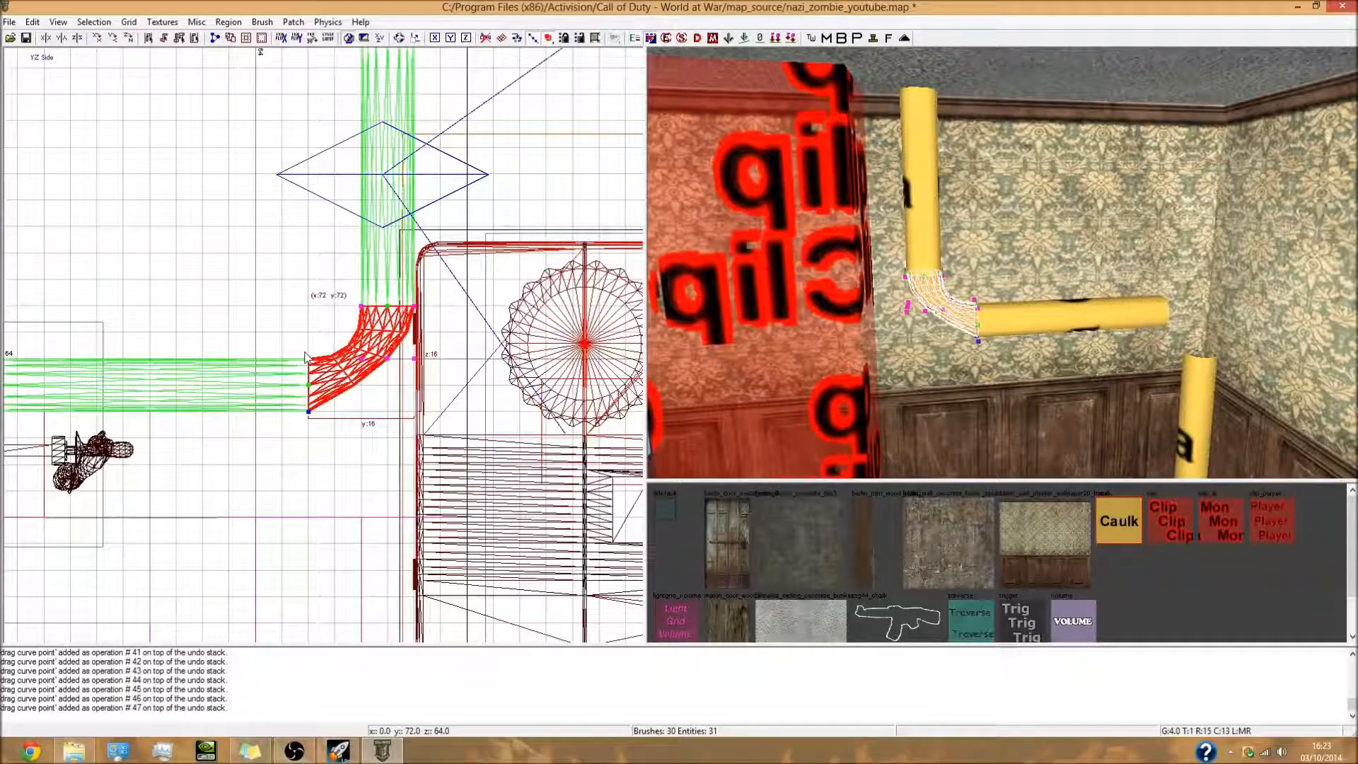
right_click_drag(877, 394, 880, 318)
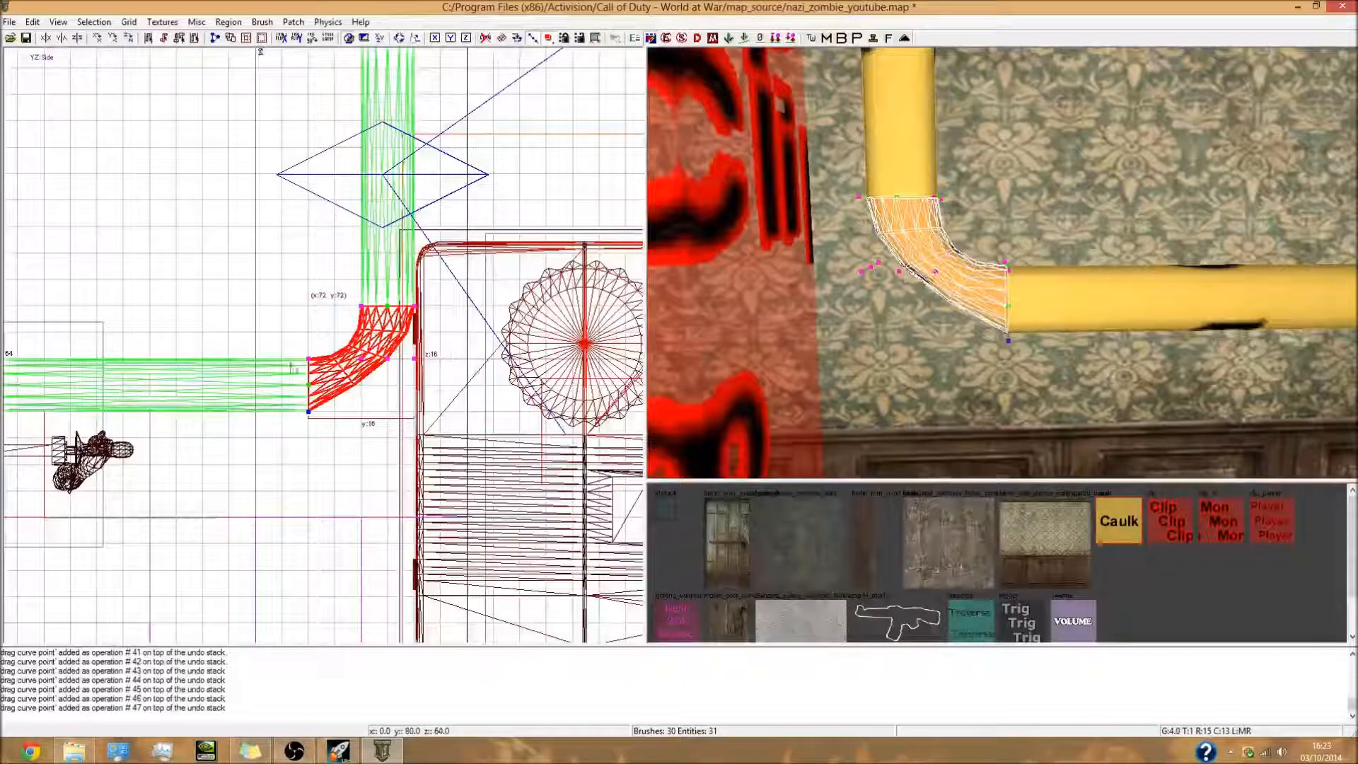
Check the upper vertical pipe's round outline in the top view
key("Escape")
left_click(897, 136, "shift")
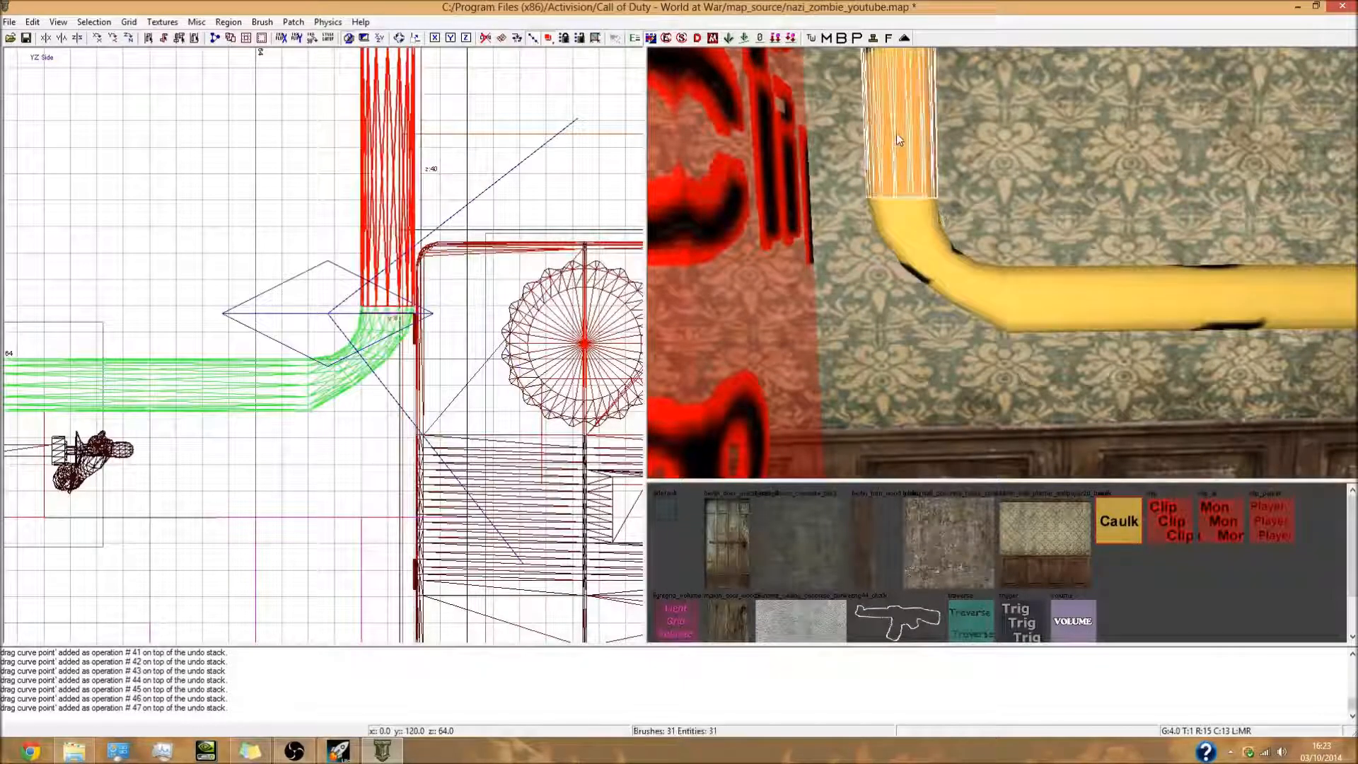
key("ctrl+Tab")
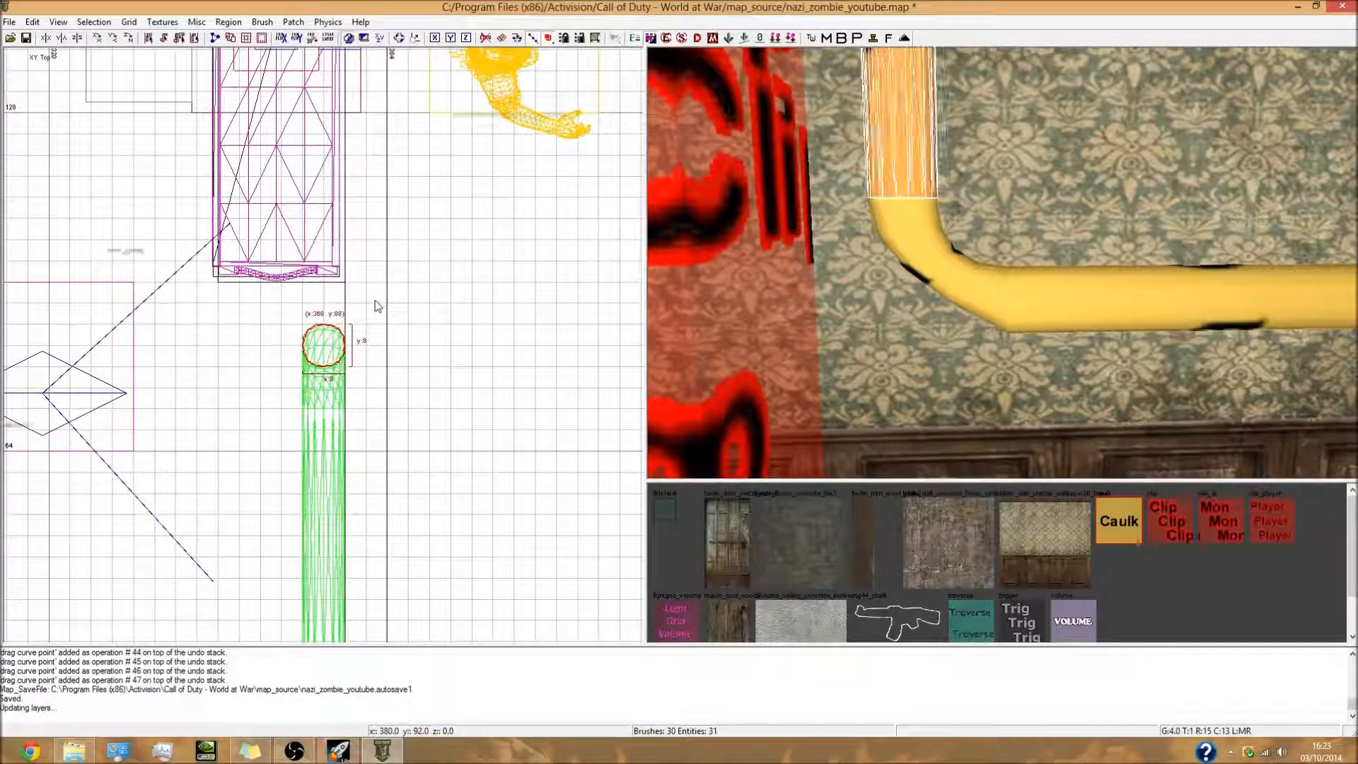
key("Escape")
Round the elbow in the side view by moving its outer corner points to Y 88, Z 56 and adjusting its middle curve points
left_click(954, 284, "shift")
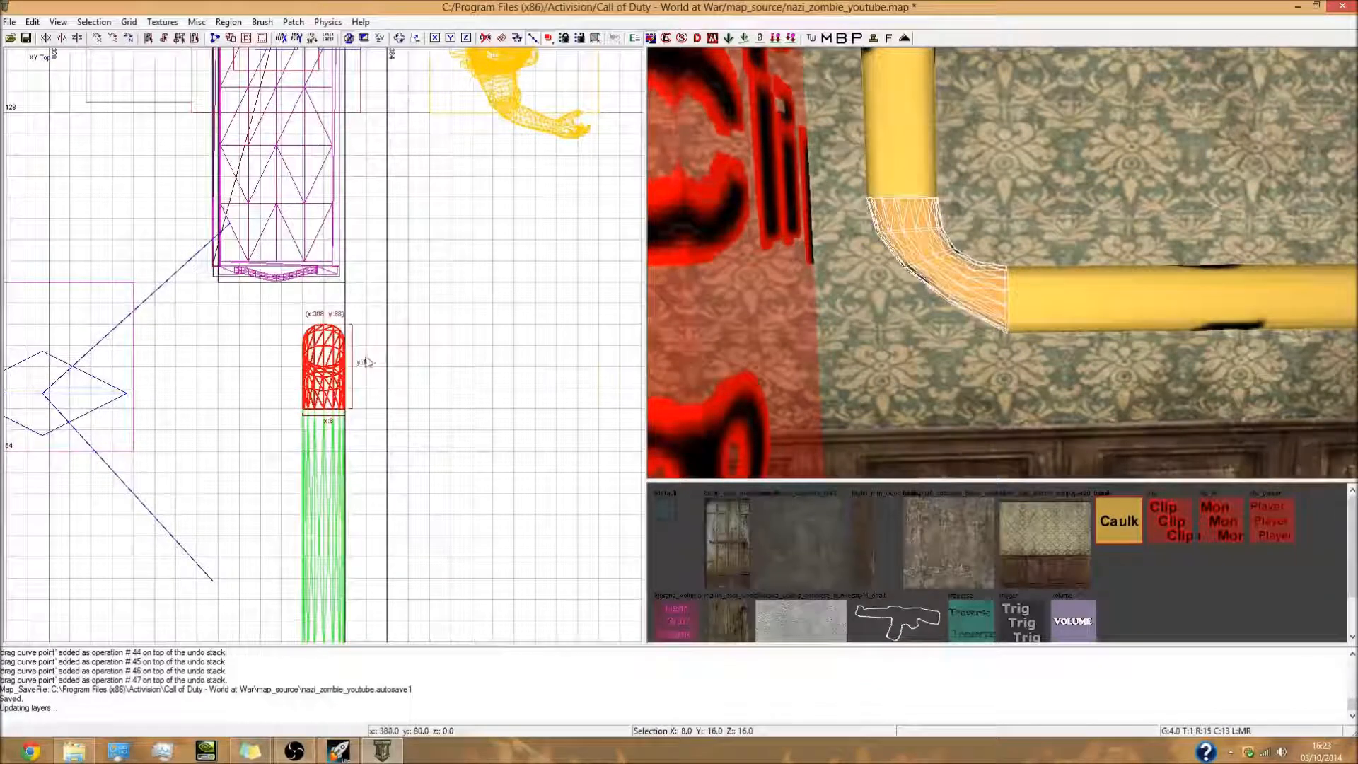
key("ctrl+Tab")
key("ctrl+Tab")
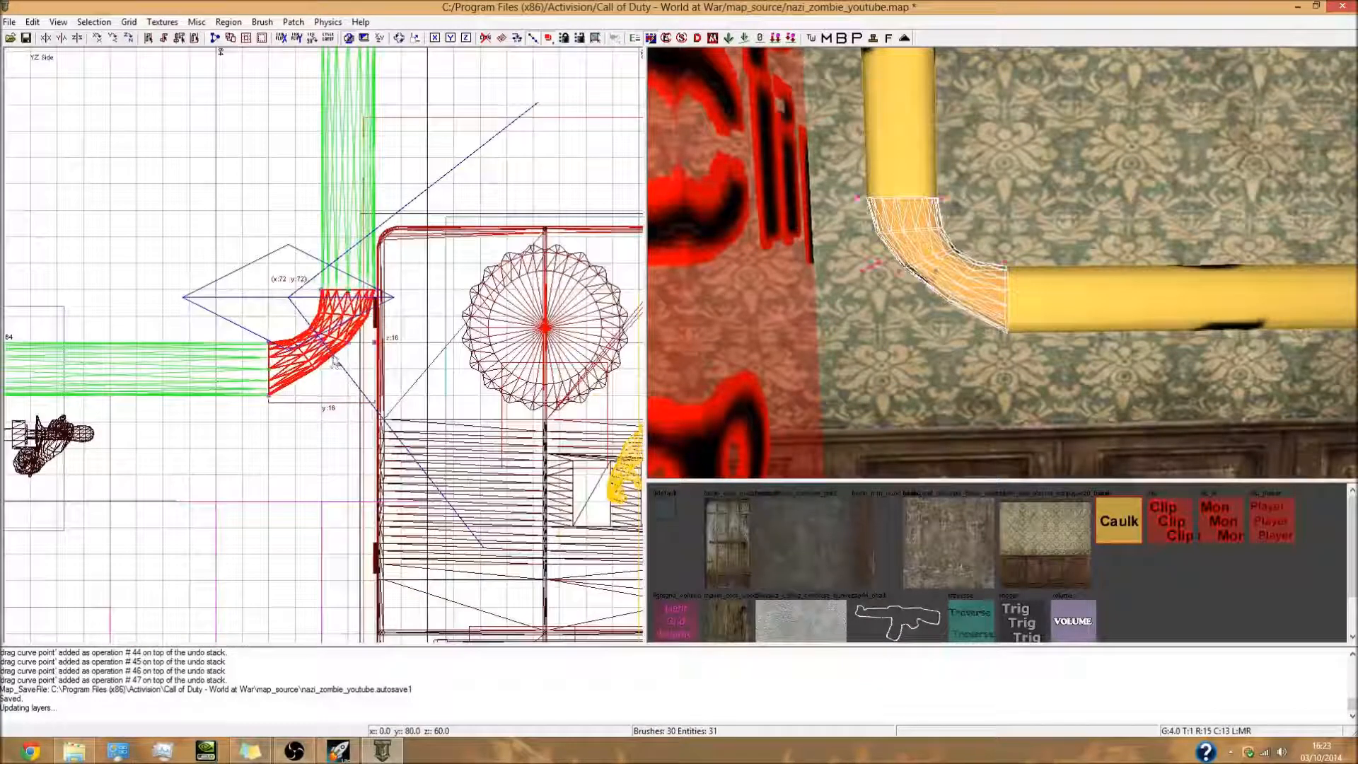
left_click_drag(361, 331, 381, 405)
left_click(379, 402)
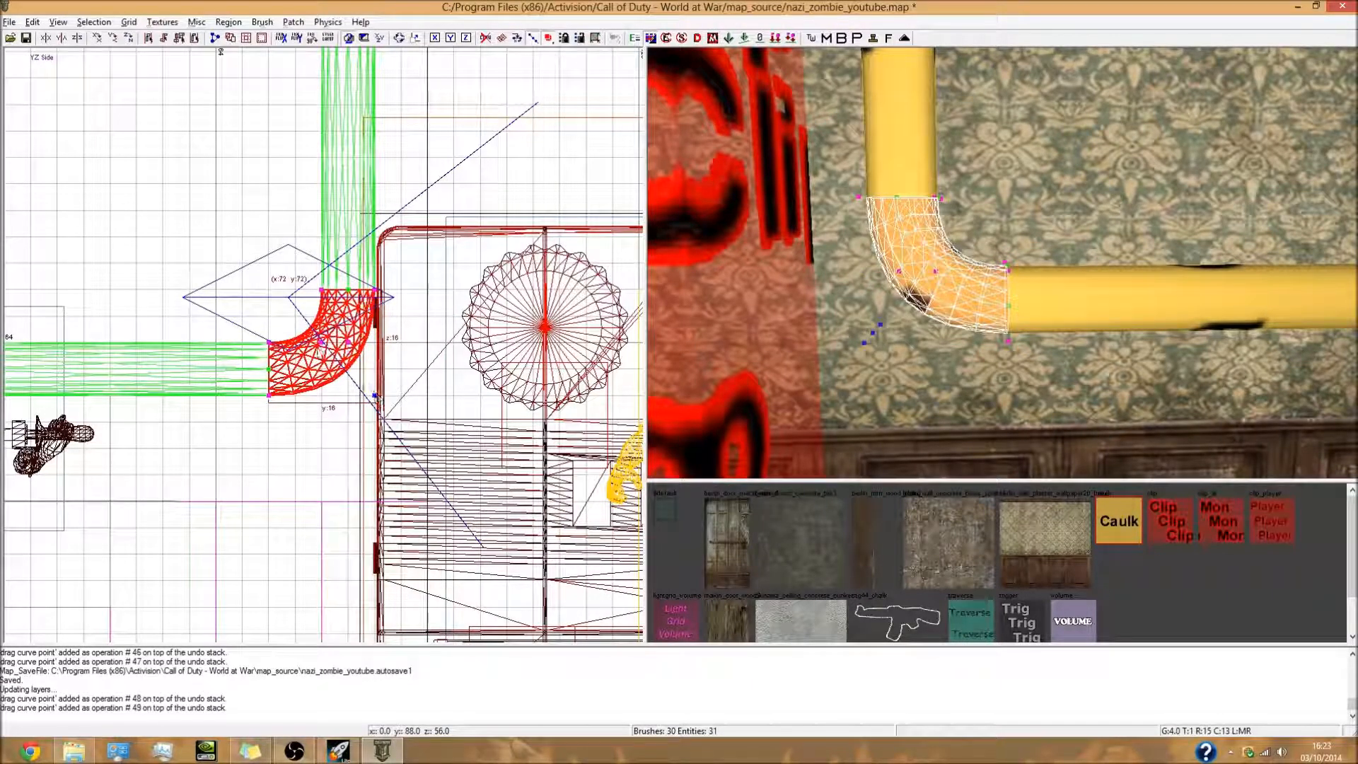
left_click_drag(347, 343, 349, 368)
left_click(348, 369)
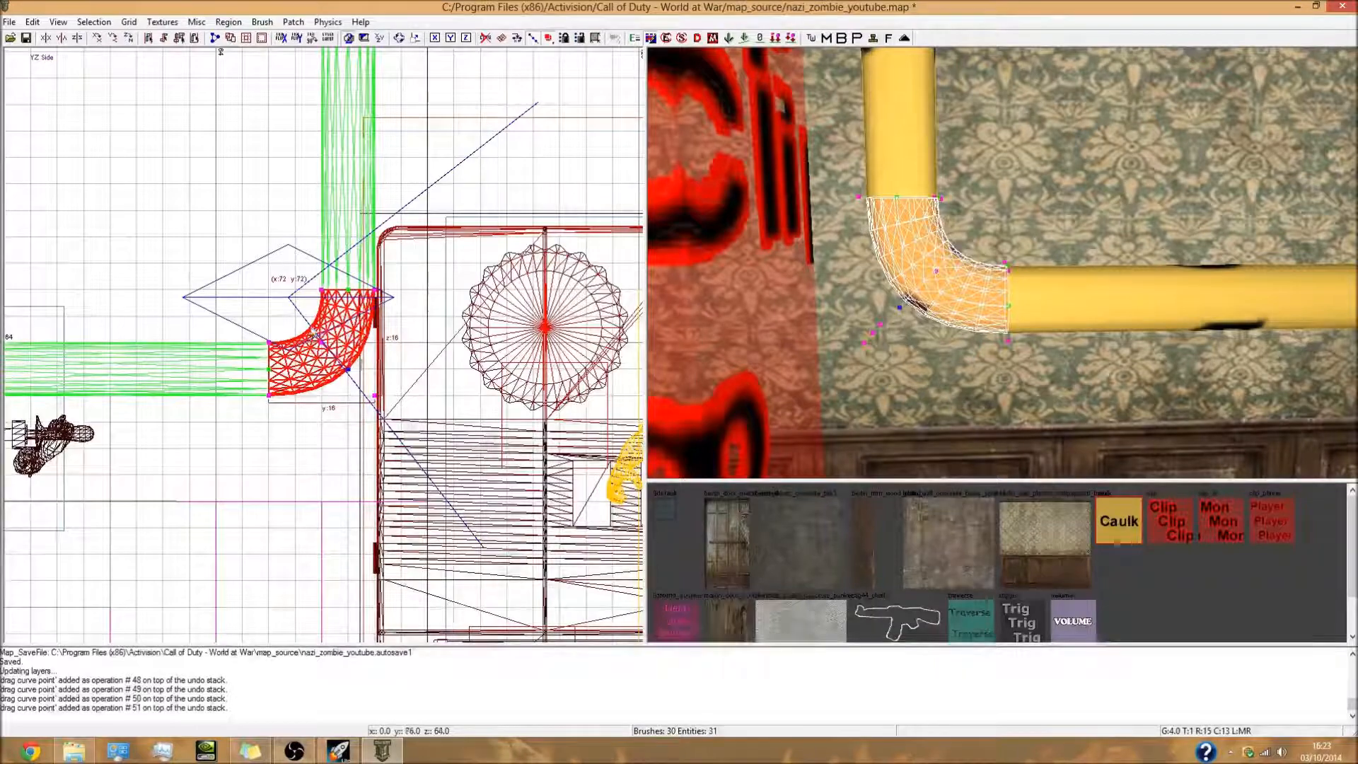
scroll(362, 370, "up", 5)
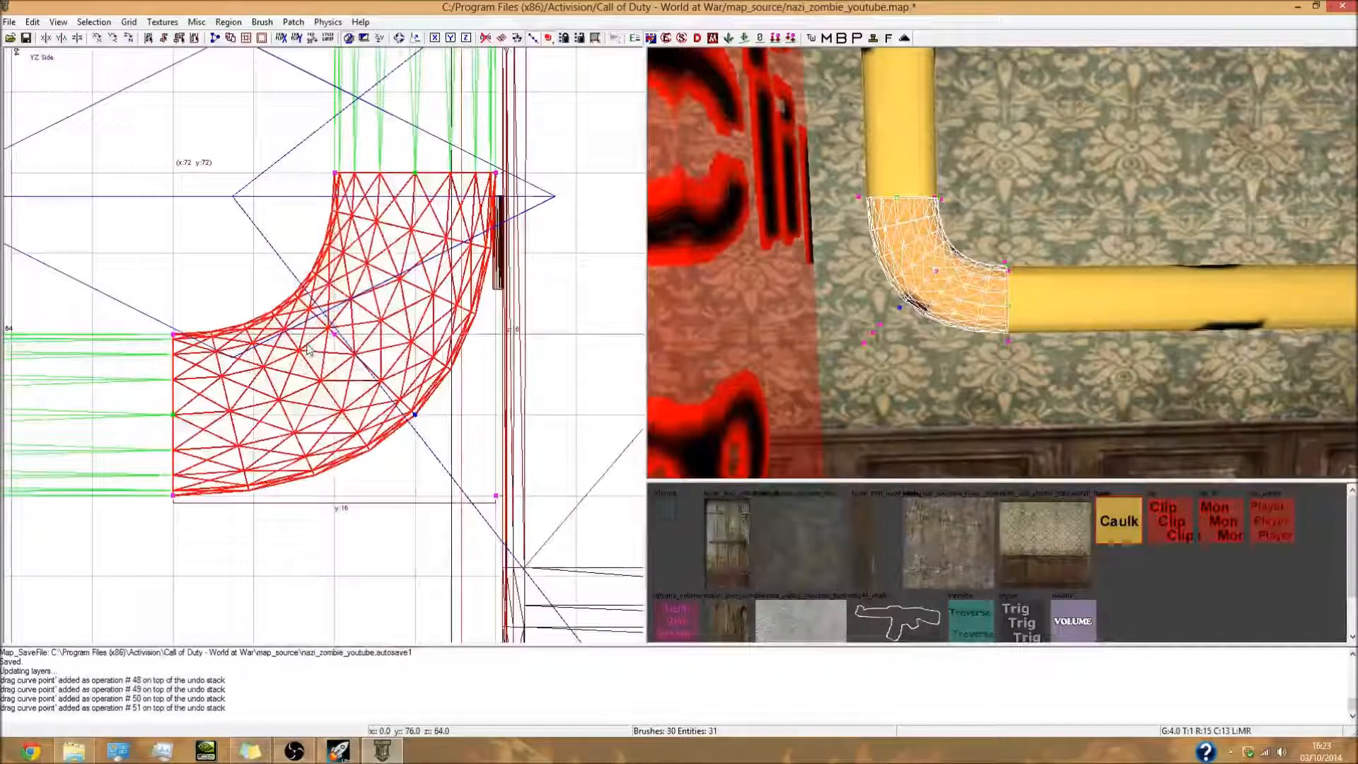
scroll(304, 347, "down", 3)
left_click(279, 317)
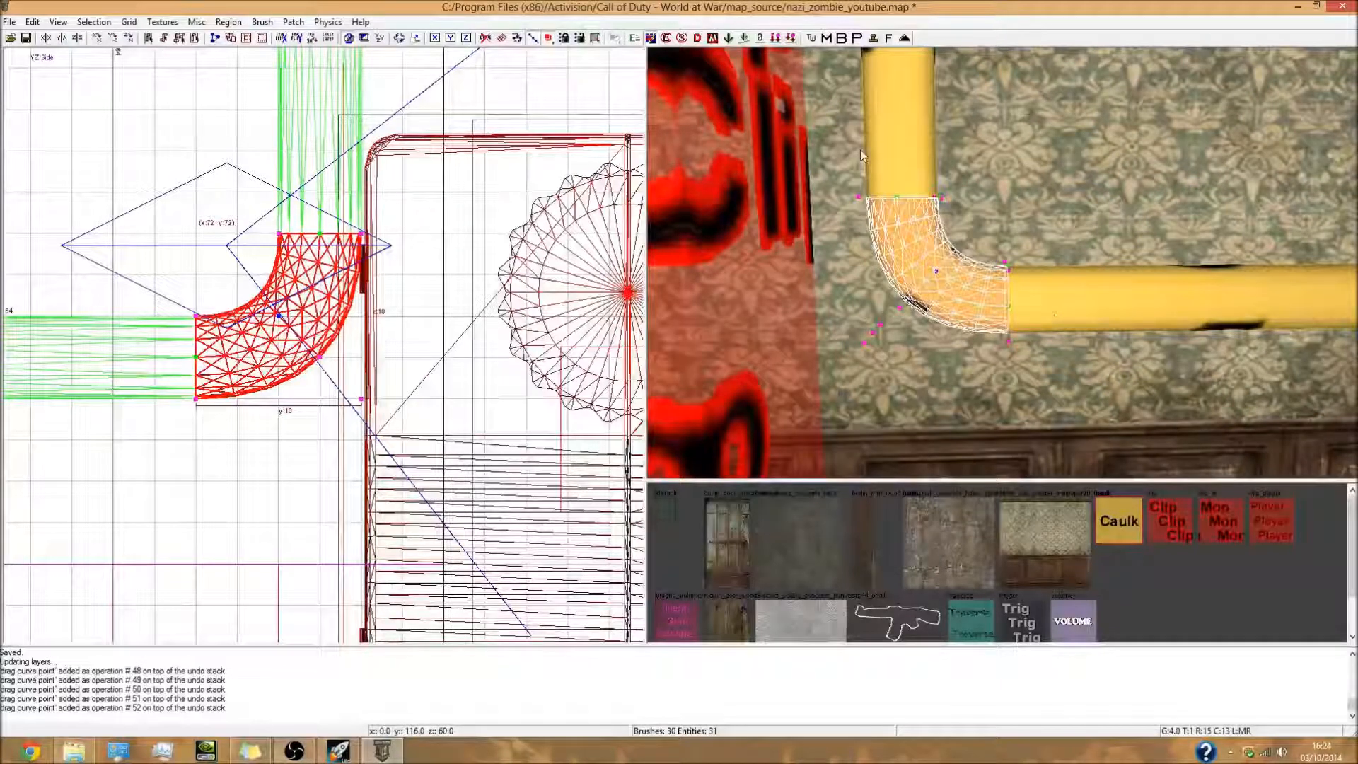
Lower the elbow's curve detail to a coarse shape and raise it back to the smooth bend
key("bracketleft")
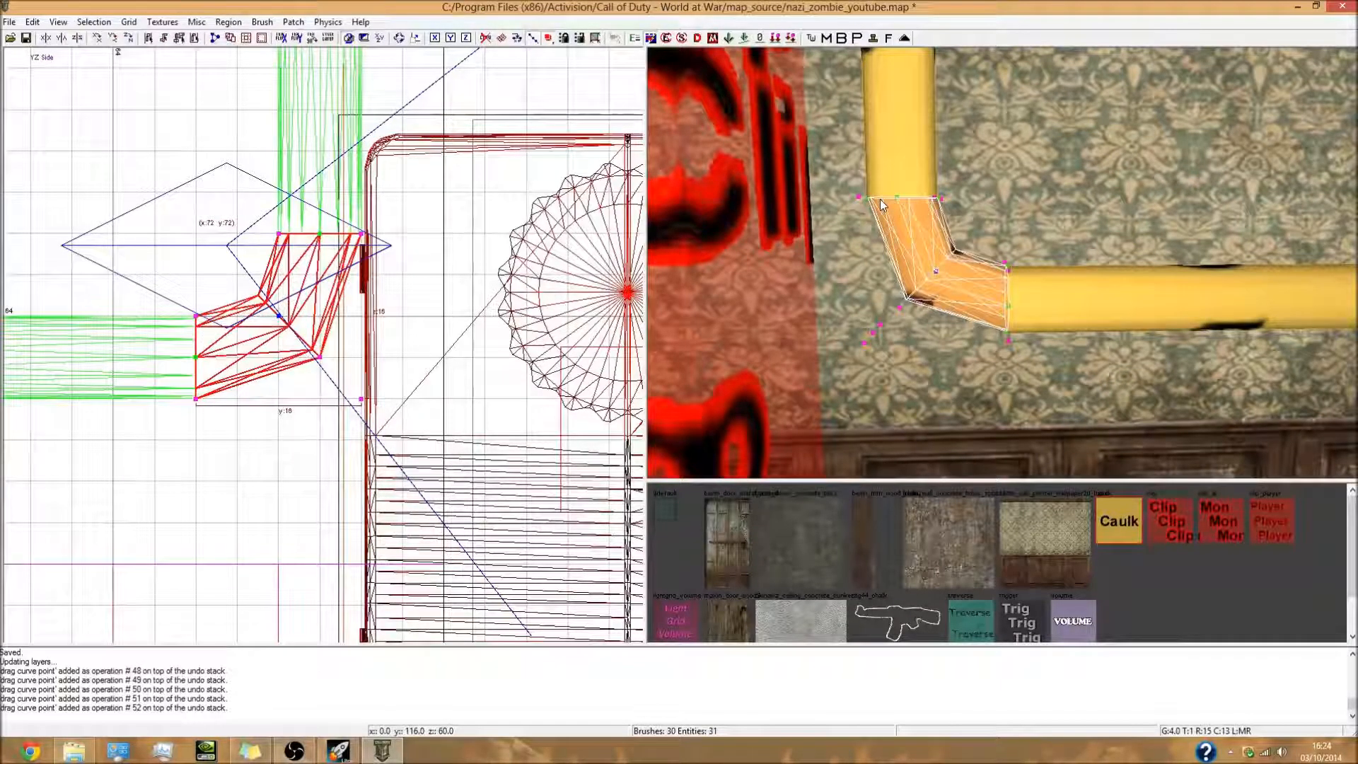
key("bracketright")
key("bracketright")
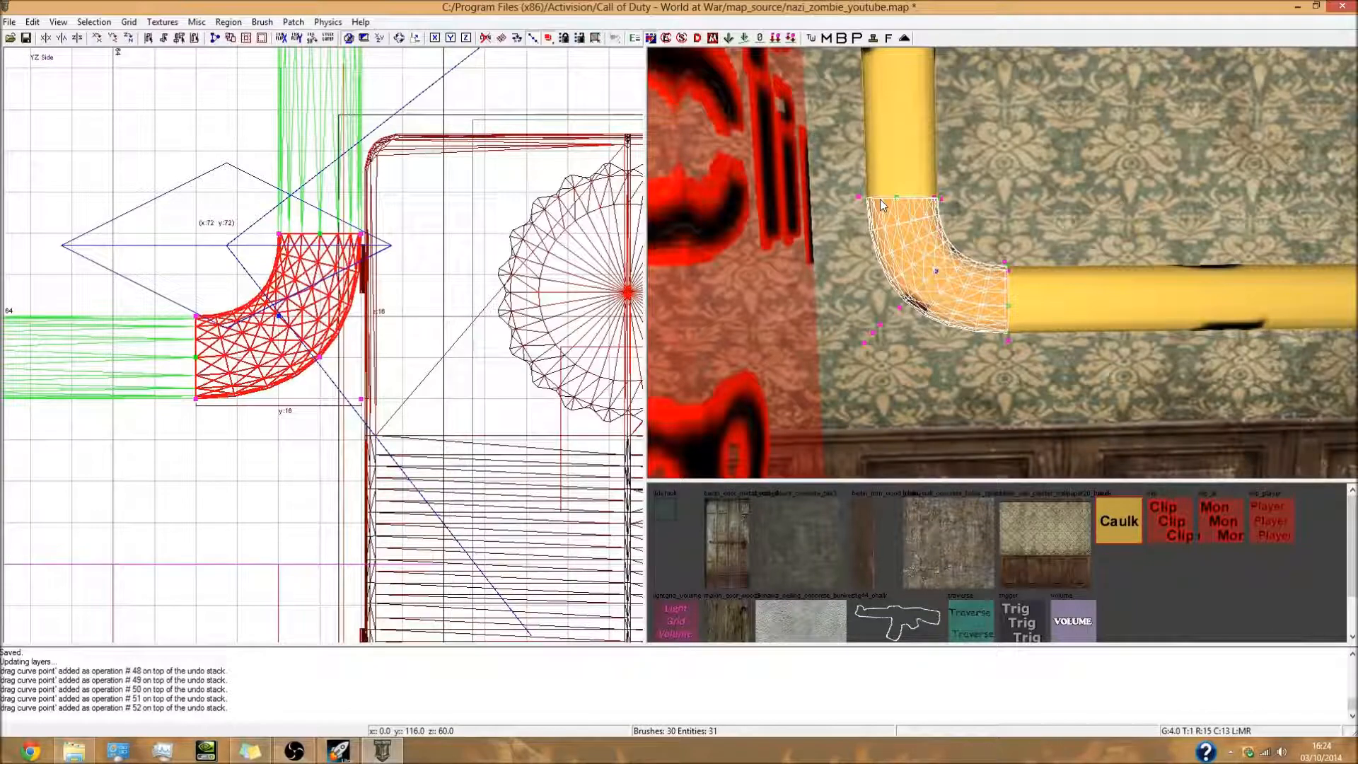
Set the grid size back to 8 and paste a copy of the finished elbow
key("Escape")
right_click_drag(1062, 338, 1063, 345)
left_click(846, 258, "shift")
scroll(294, 353, "down", 8)
scroll(293, 353, "up", 3)
right_click_drag(294, 353, 294, 297)
key("4")
key("space")
Turn the elbow copy upside down and move it to Y 24, Z 64 to join the horizontal pipe to the lower vertical pipe
key("r")
mouse_move(510, 378)
left_mouse_down()
mouse_move(542, 400)
mouse_move(540, 351)
left_mouse_up()
key("r")
left_click_drag(459, 338, 214, 338)
key("Down")
key("Down")
key("Down")
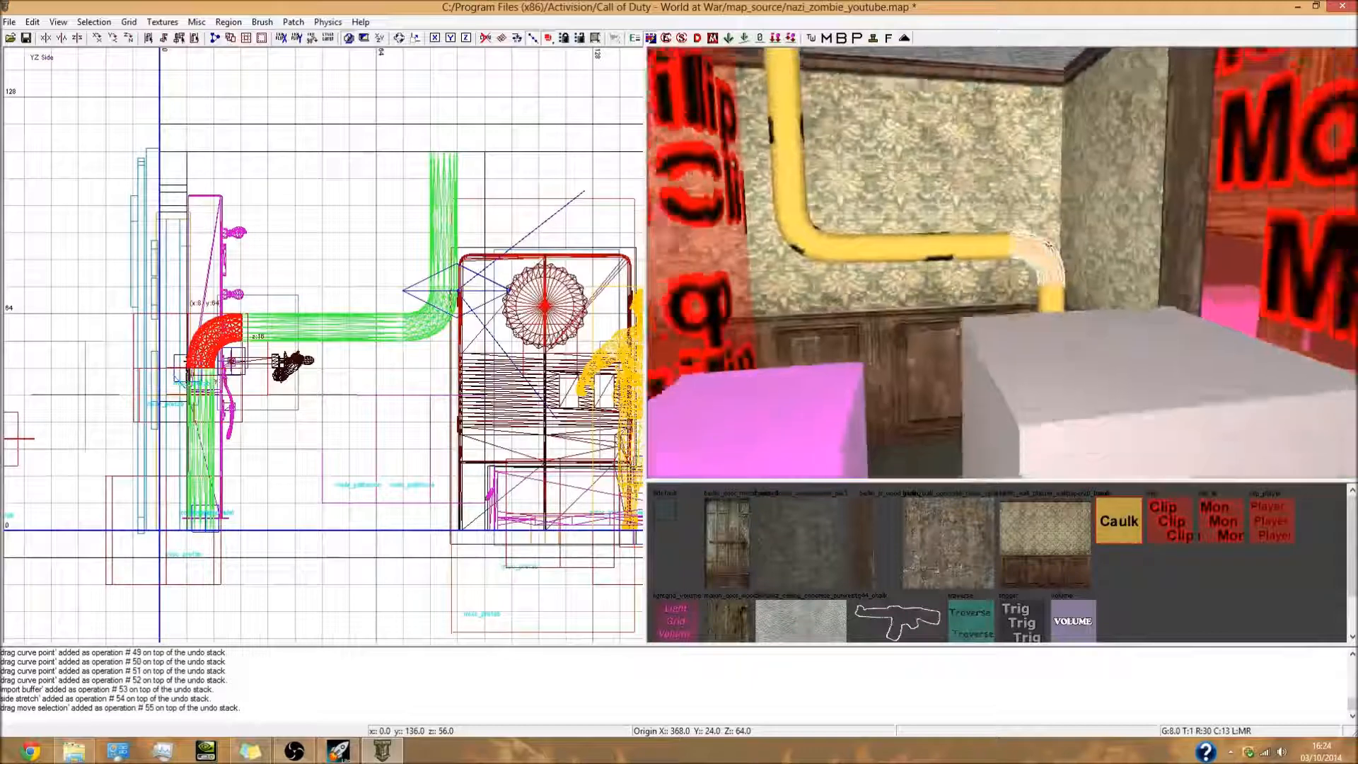
Apply the berlin_wall_metal_silver texture from the interior wall textures to all five pieces of the bent pipe
key("Escape")
mouse_move(1115, 385)
right_mouse_down()
mouse_move(1116, 432)
mouse_move(1115, 385)
right_mouse_up()
left_click(1083, 375, "shift")
left_click(1078, 298, "shift")
left_click(1018, 269, "shift")
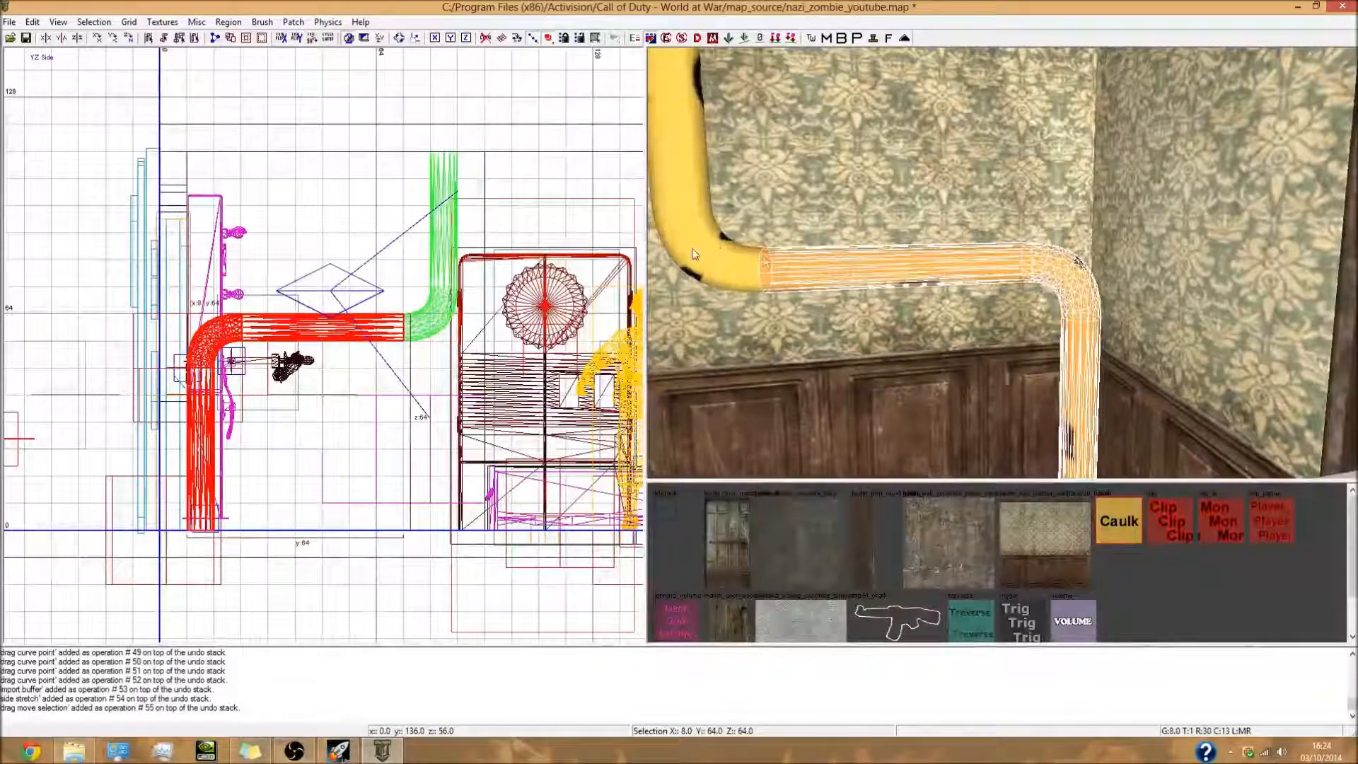
left_click(678, 206, "shift")
left_click(677, 192, "shift")
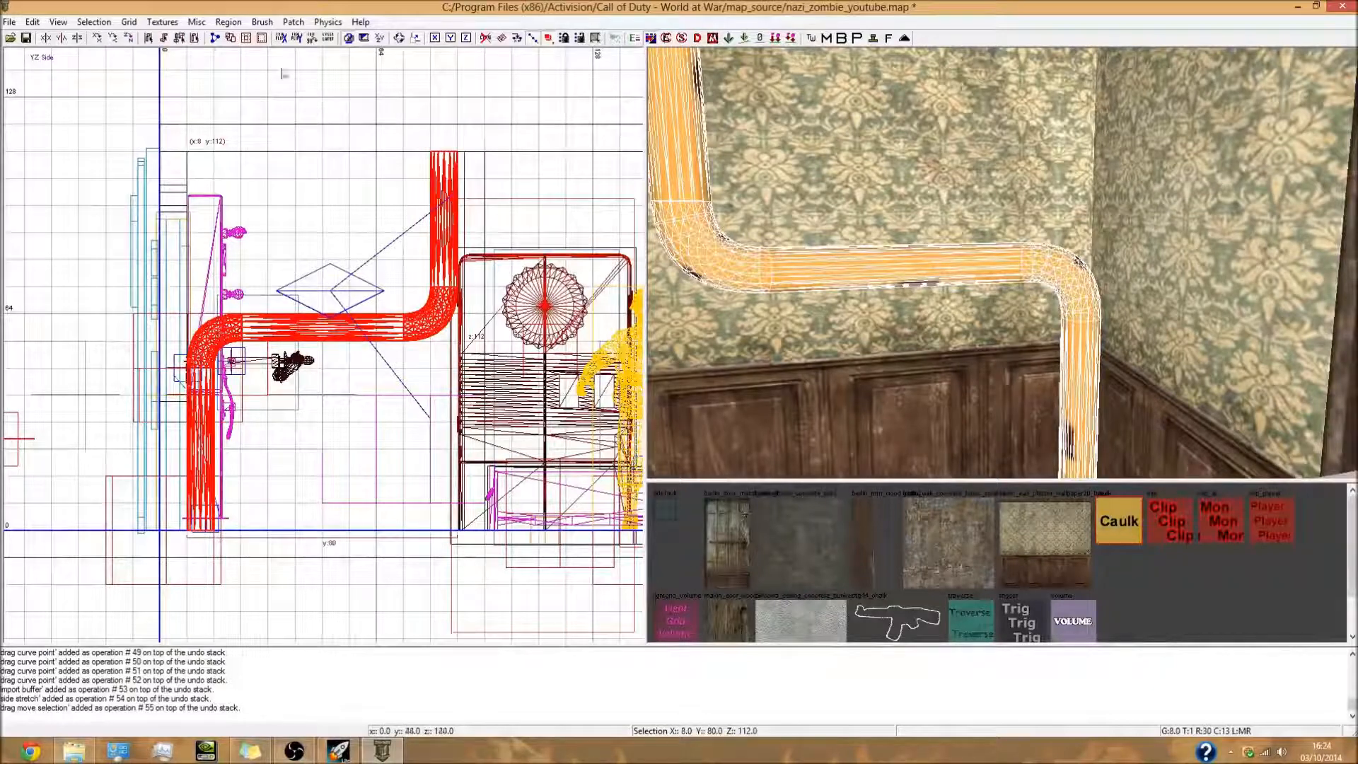
left_click(162, 21)
mouse_move(283, 235)
left_click(353, 287)
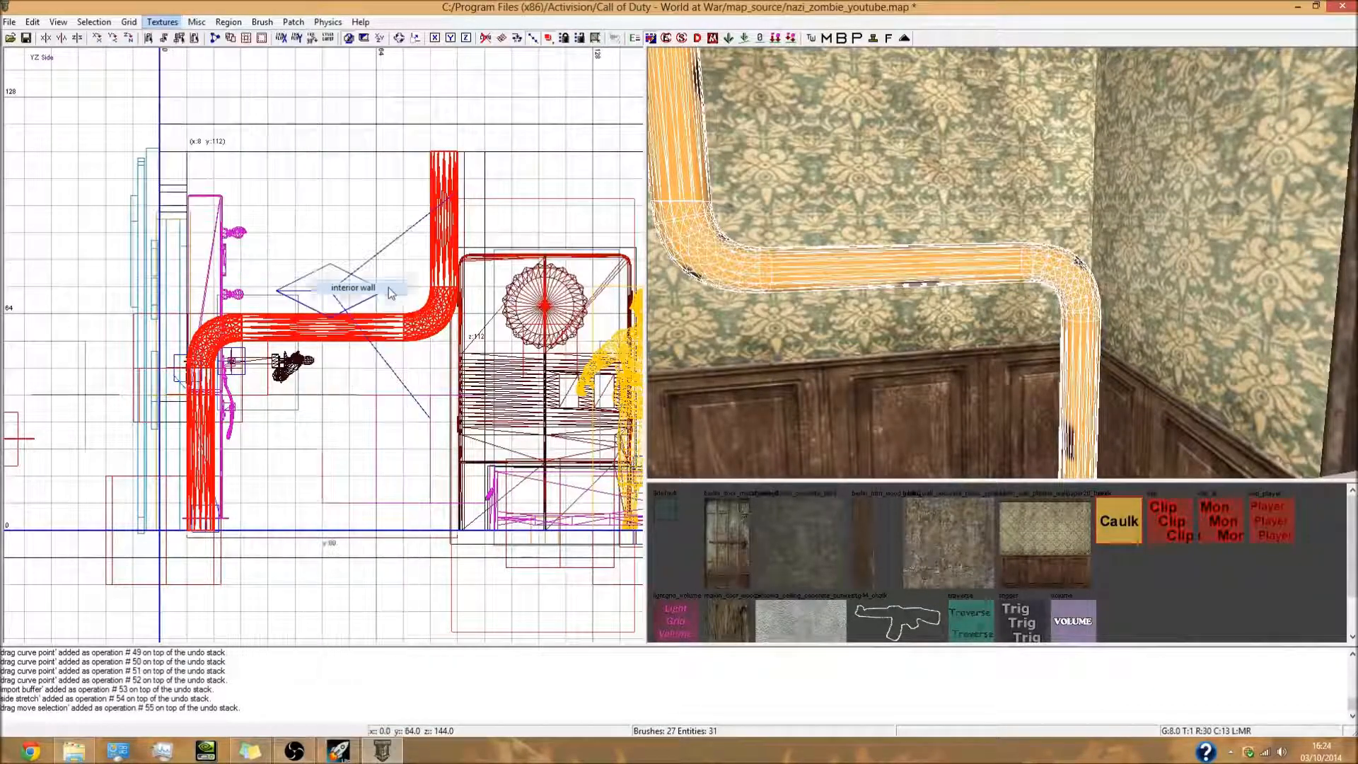
scroll(895, 577, "down", 1)
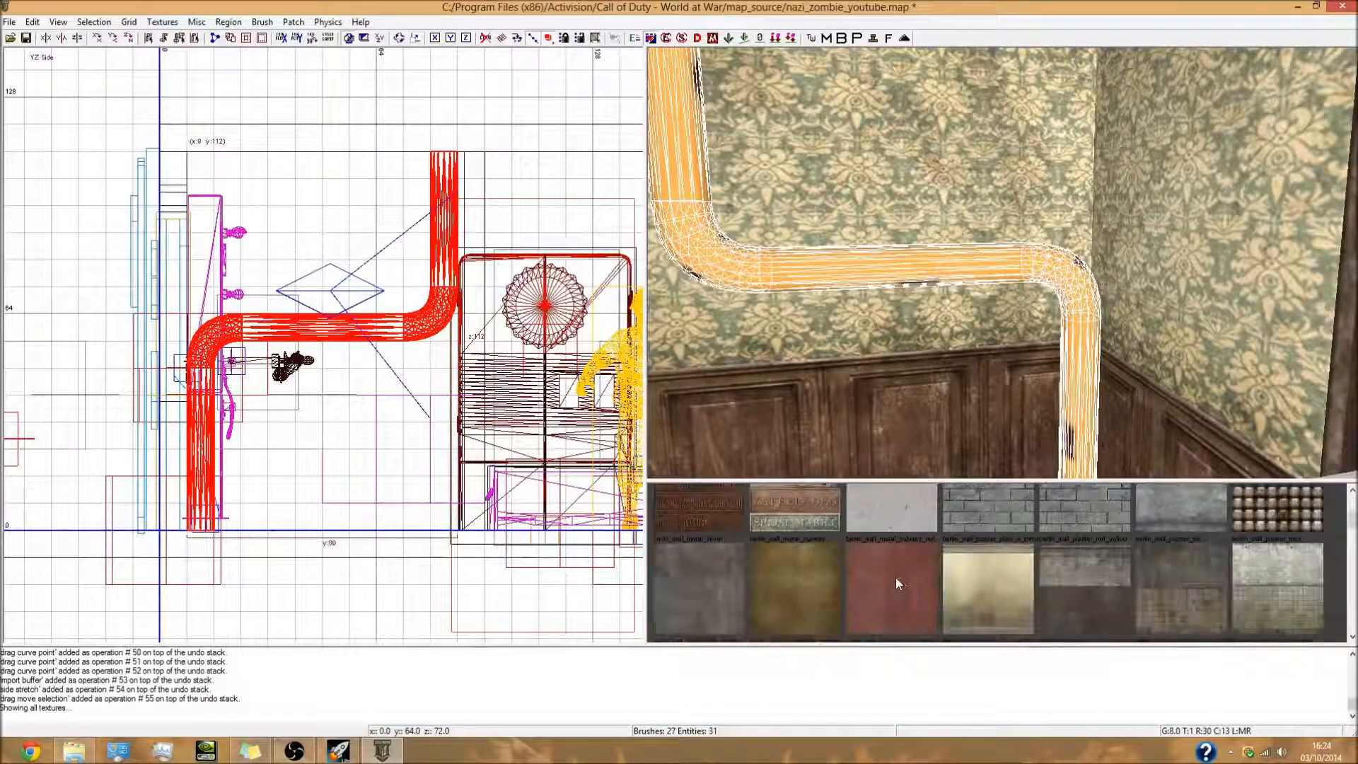
left_click(705, 574)
mouse_move(848, 346)
right_mouse_down()
mouse_move(885, 339)
mouse_move(908, 395)
mouse_move(820, 190)
mouse_move(953, 434)
right_mouse_up()
key("Escape")
Select all five pieces of the bent pipe and apply Natural patch texturing to them
right_click_drag(882, 347, 874, 298)
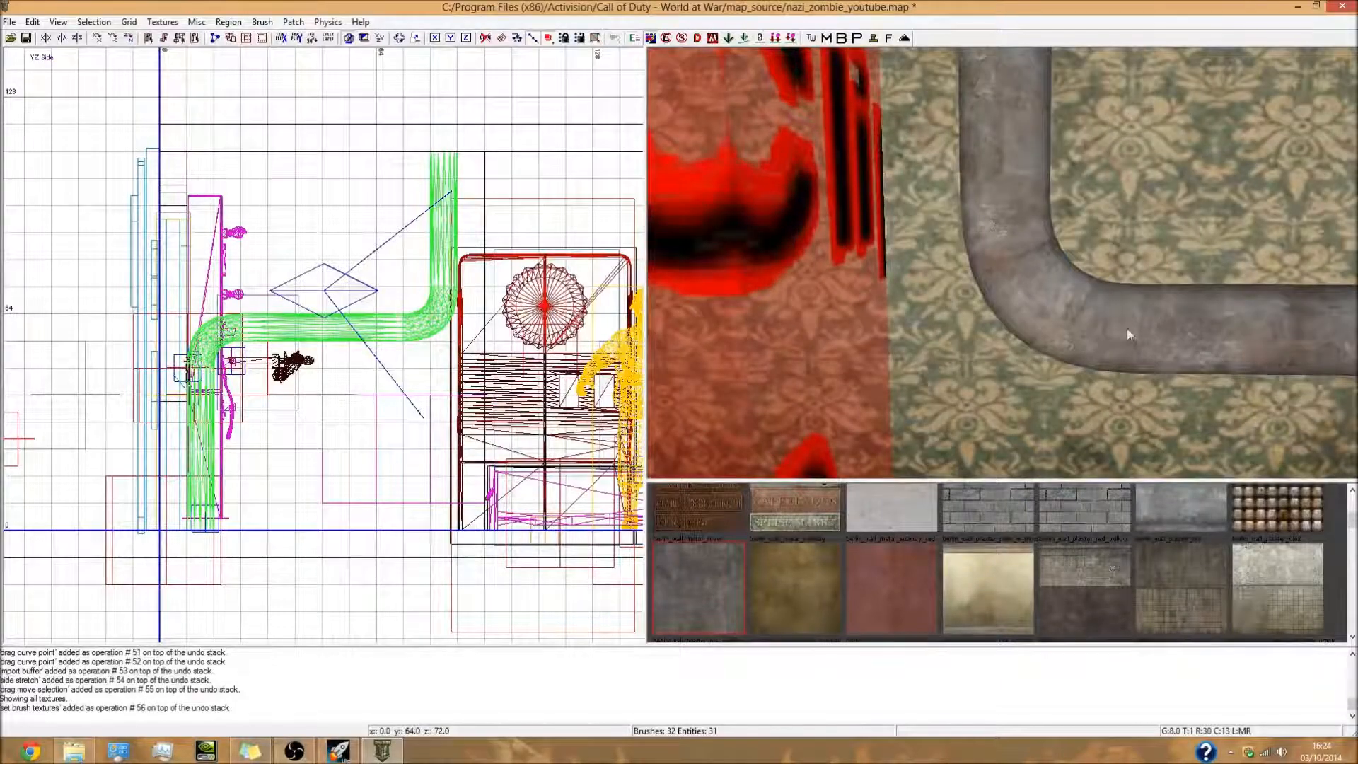
right_click_drag(1040, 294, 1028, 241)
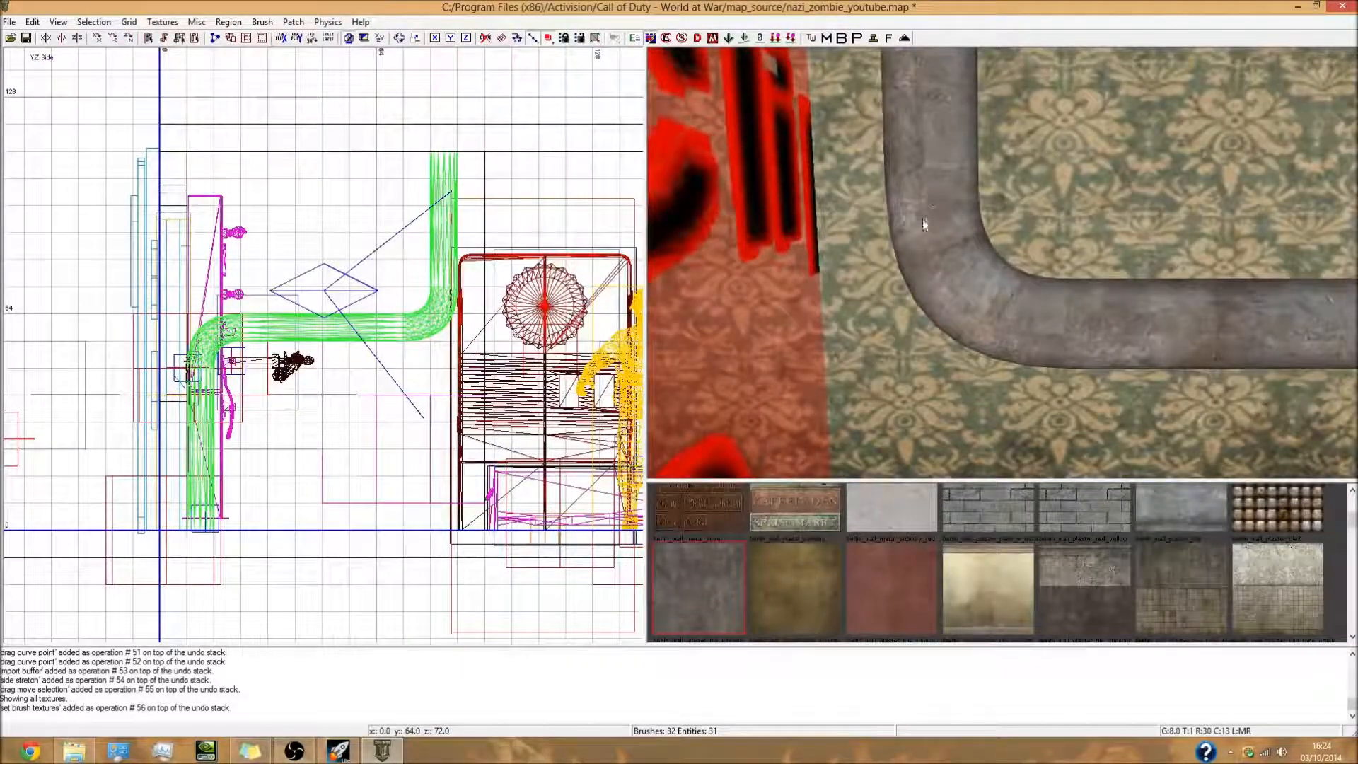
left_click(968, 284, "shift")
left_click(968, 284, "shift")
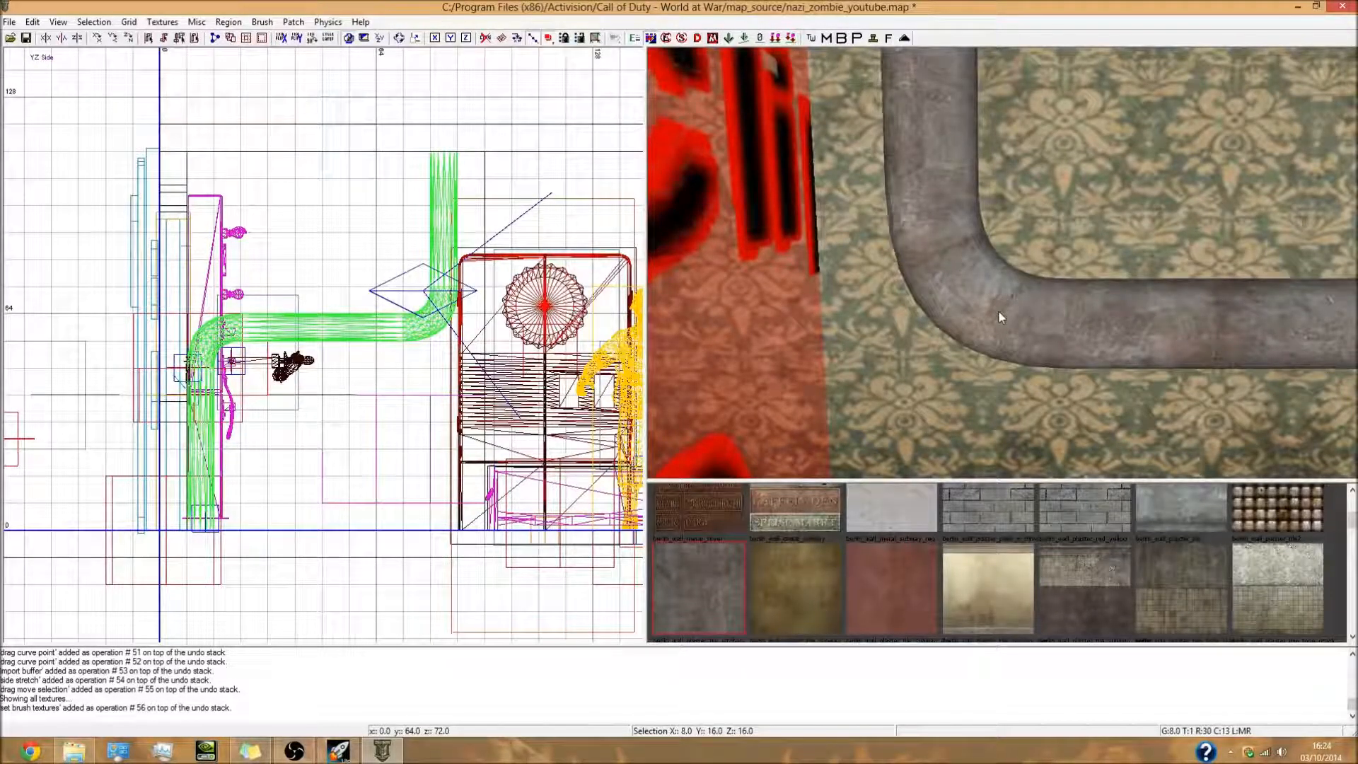
left_click(947, 237, "shift")
left_click(936, 179, "shift")
right_click_drag(937, 178, 923, 152)
left_click(1024, 245, "shift")
left_click(1054, 256, "shift")
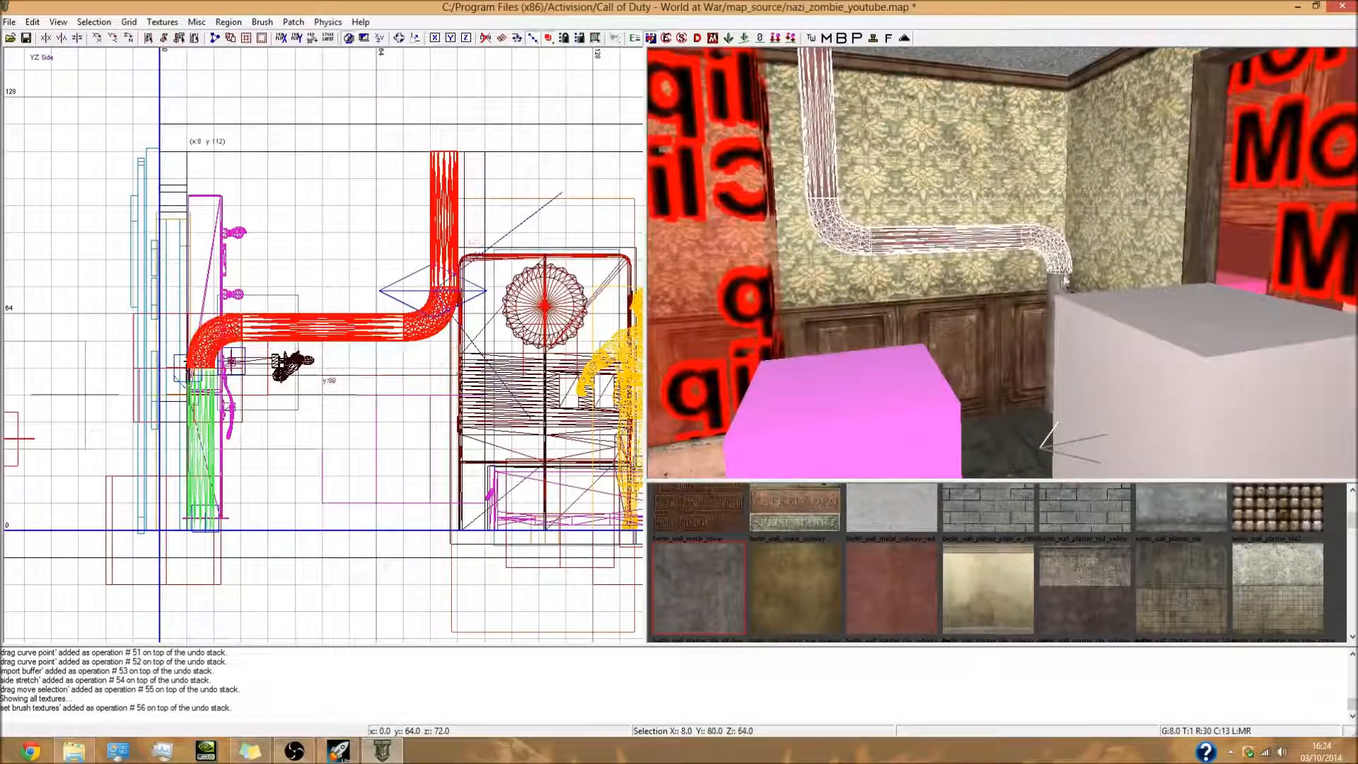
left_click(1061, 285, "shift")
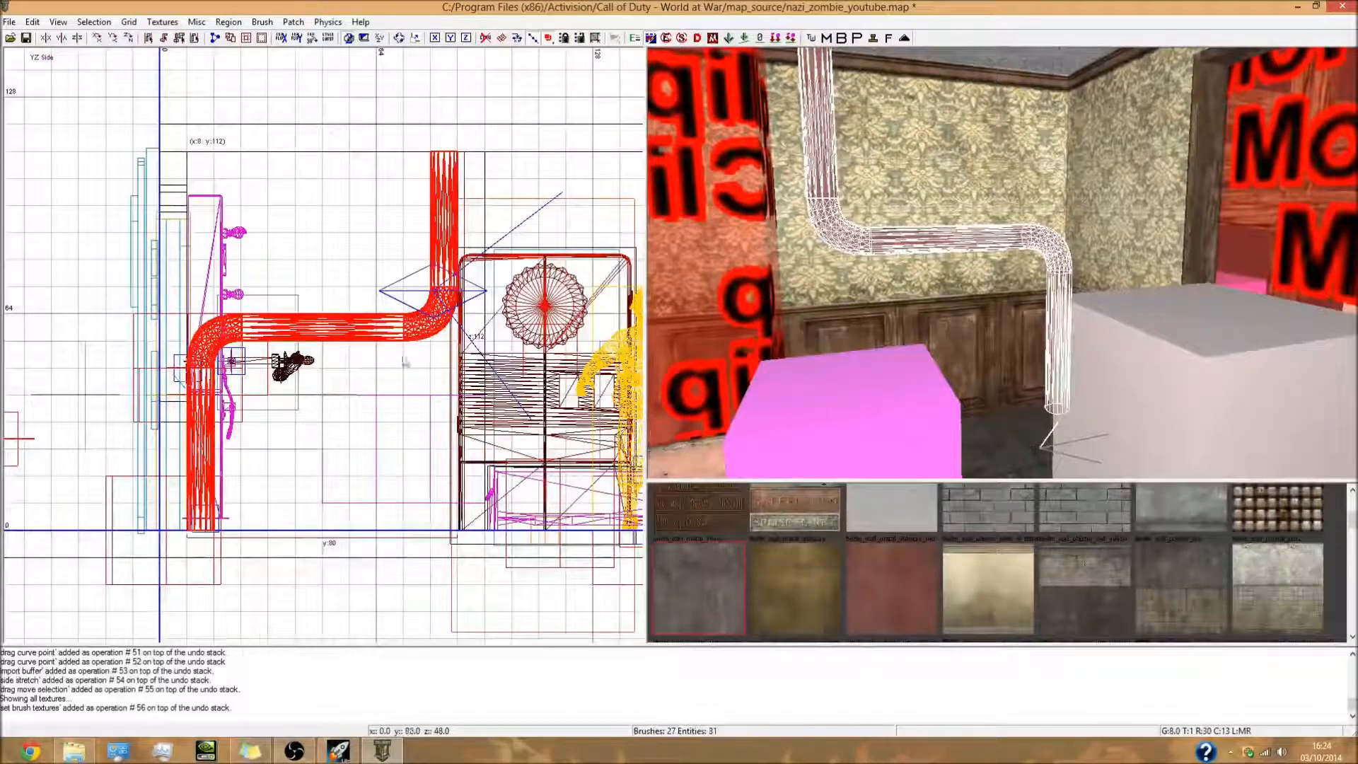
key("s")
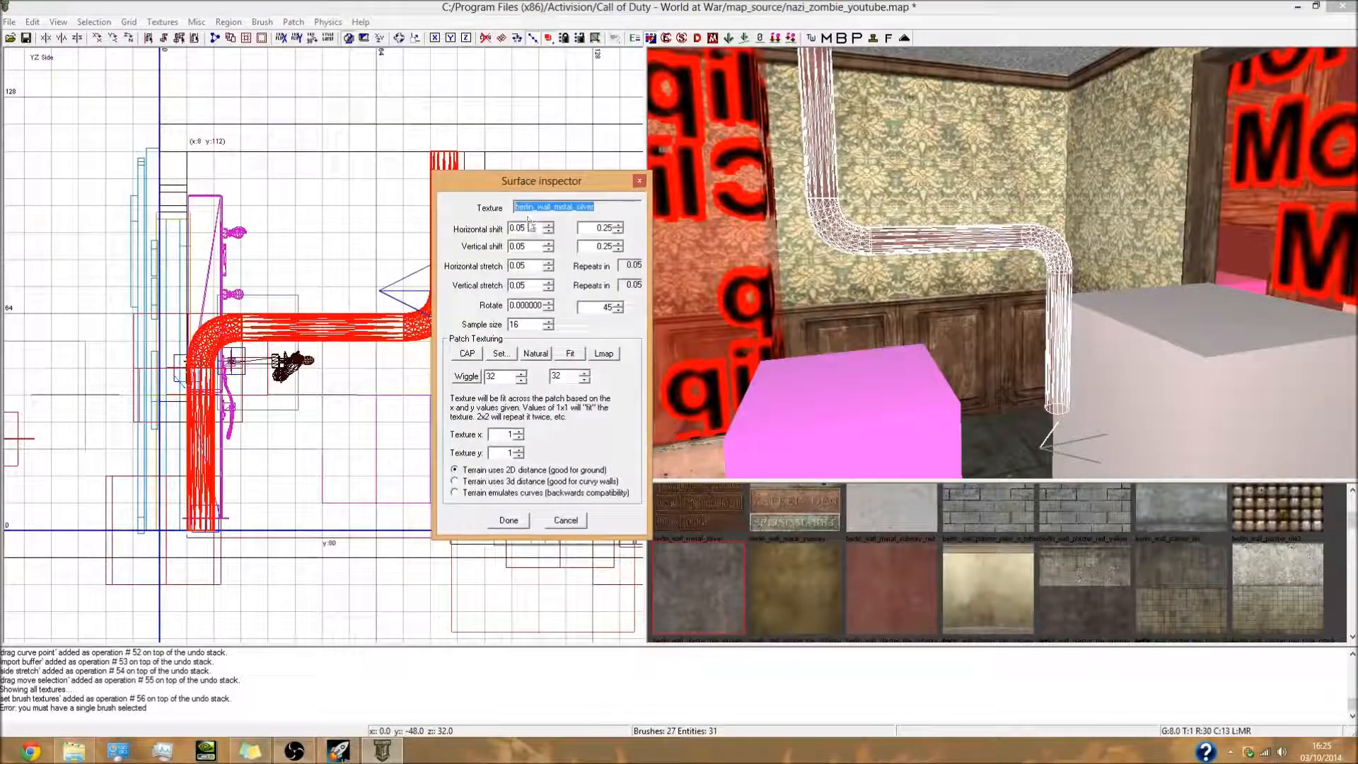
left_click(537, 354)
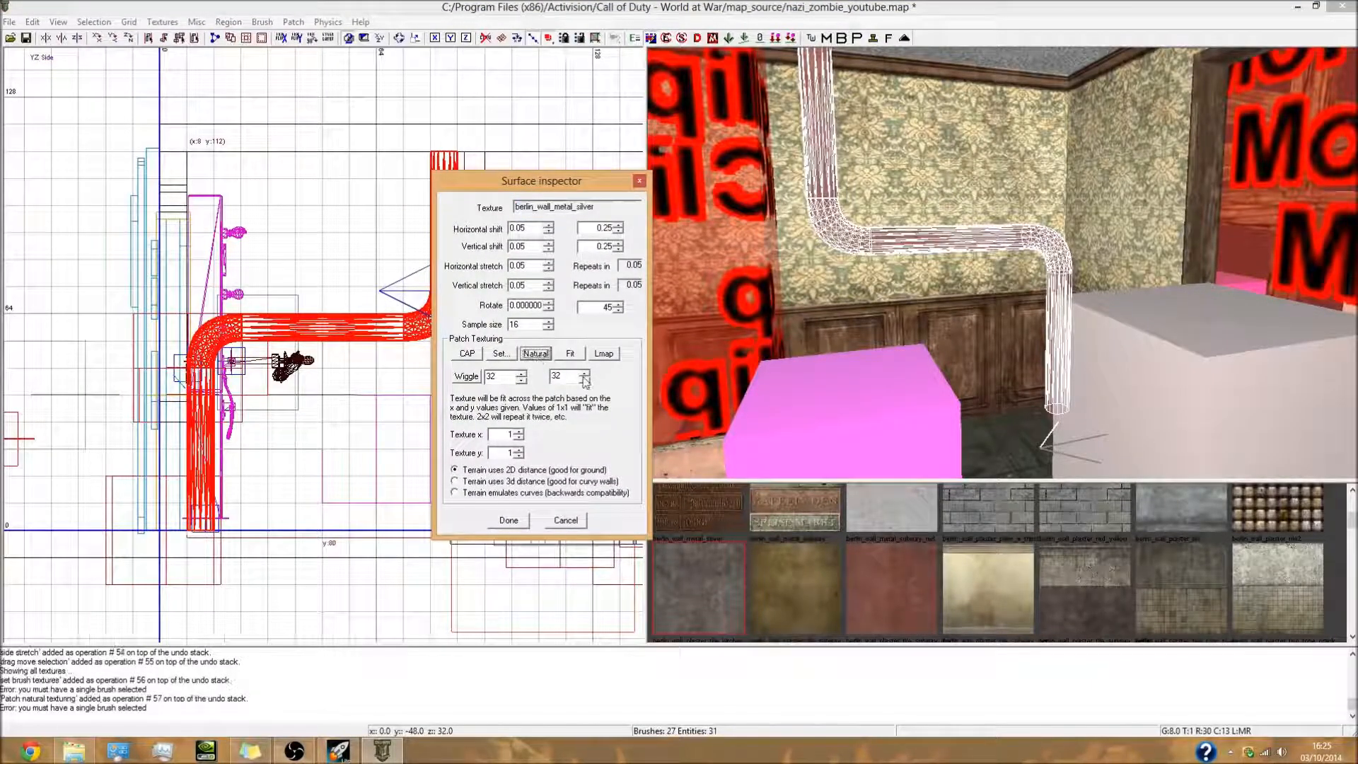
left_click(520, 522)
key("Escape")
Select the whole bent pipe again and apply Lmap patch texturing to it
right_click_drag(976, 333, 907, 203)
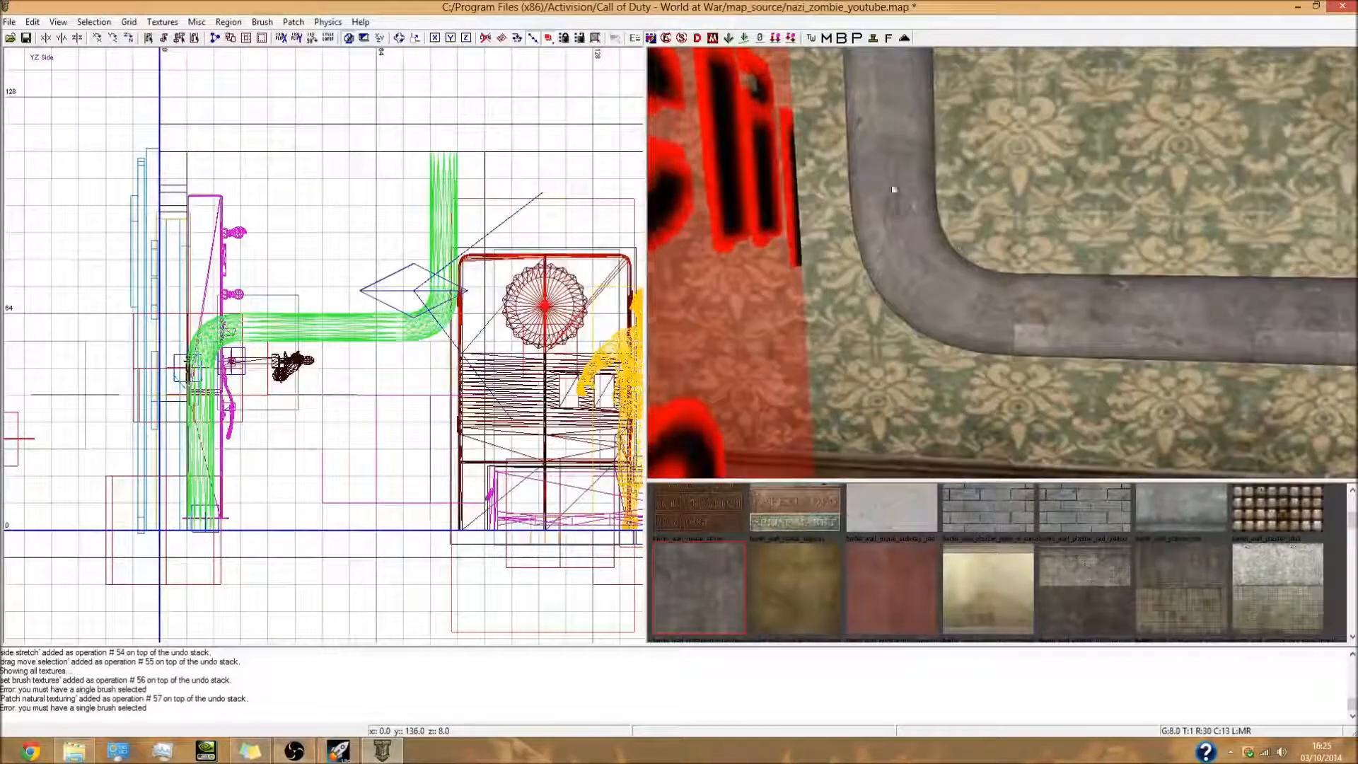
right_click_drag(1030, 308, 1151, 334)
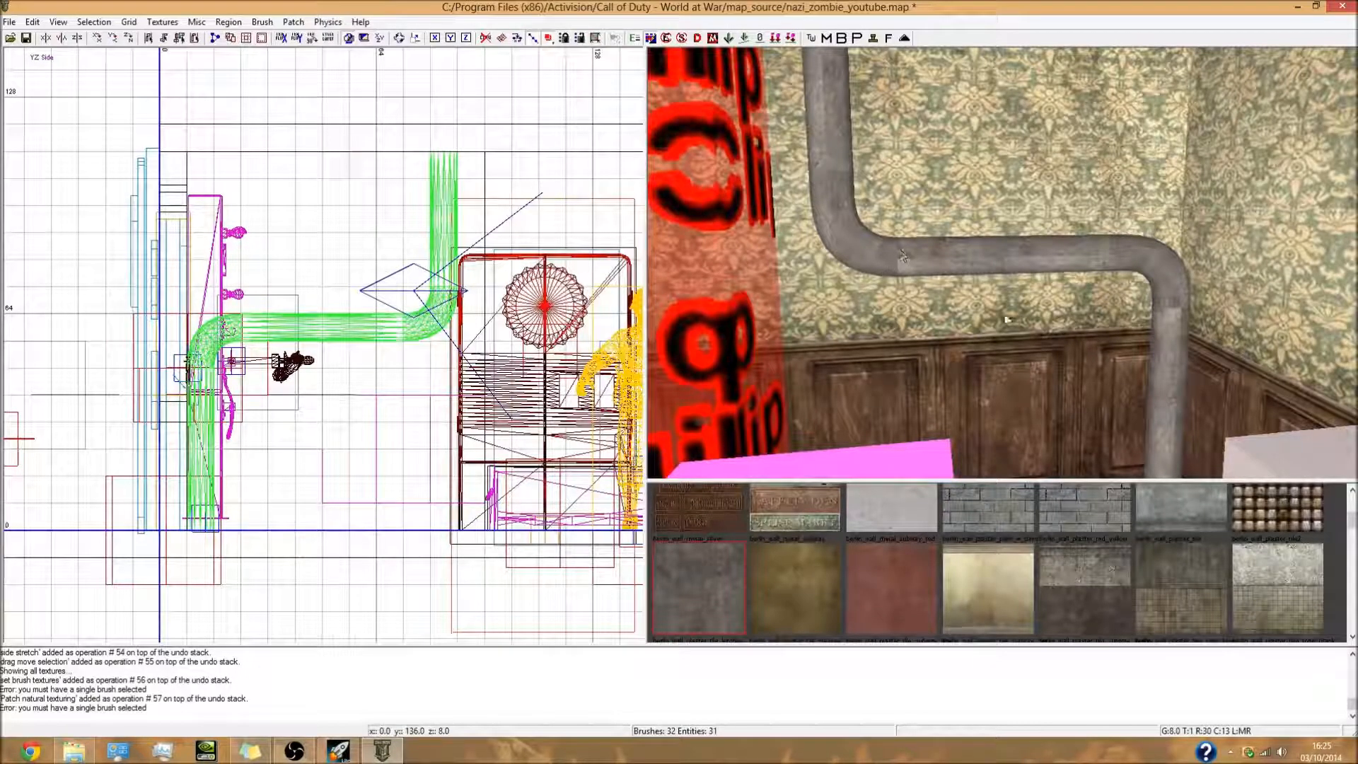
left_click(1176, 346, "shift")
left_click(1192, 258, "shift")
left_click(1193, 256, "shift")
left_click(1164, 263, "shift")
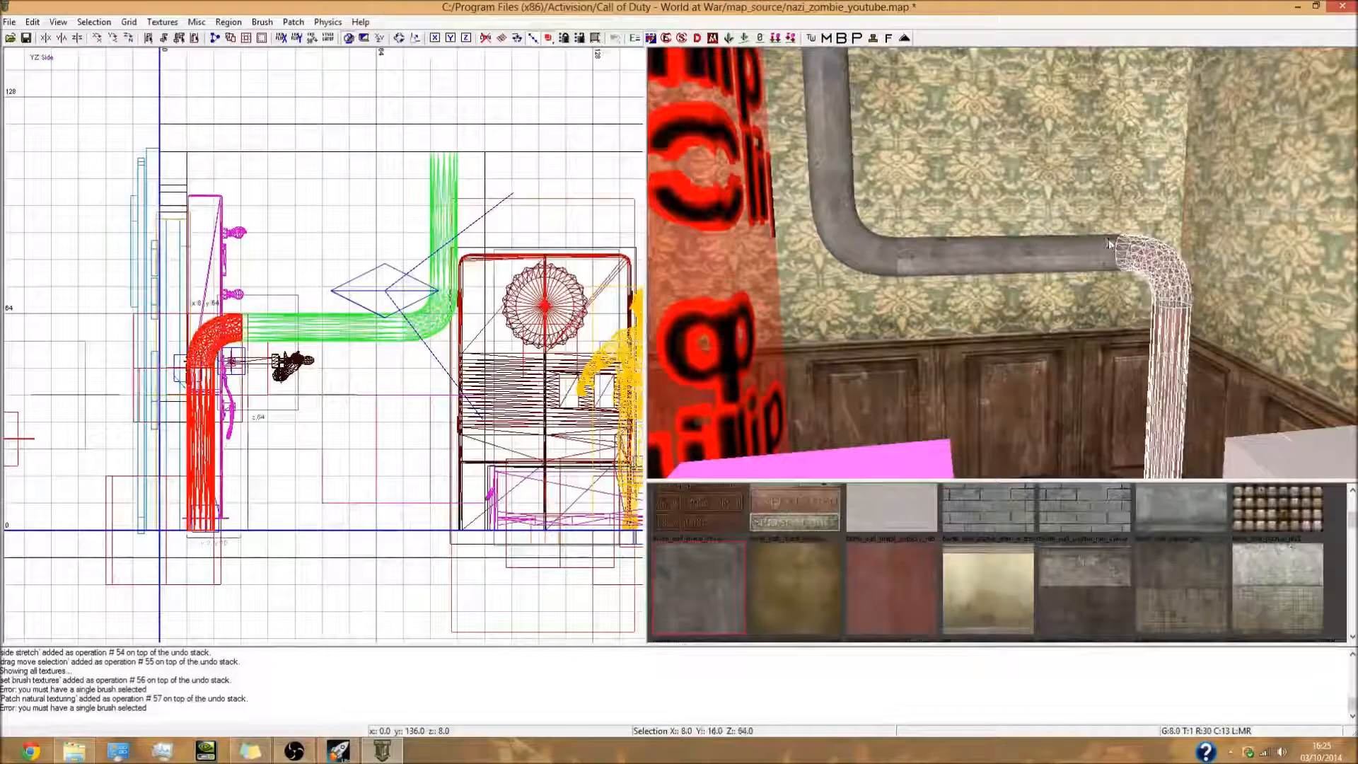
left_click(1101, 251, "shift")
left_click(864, 249, "shift")
left_click(833, 207, "shift")
left_click(831, 202, "shift")
left_click(824, 172, "shift")
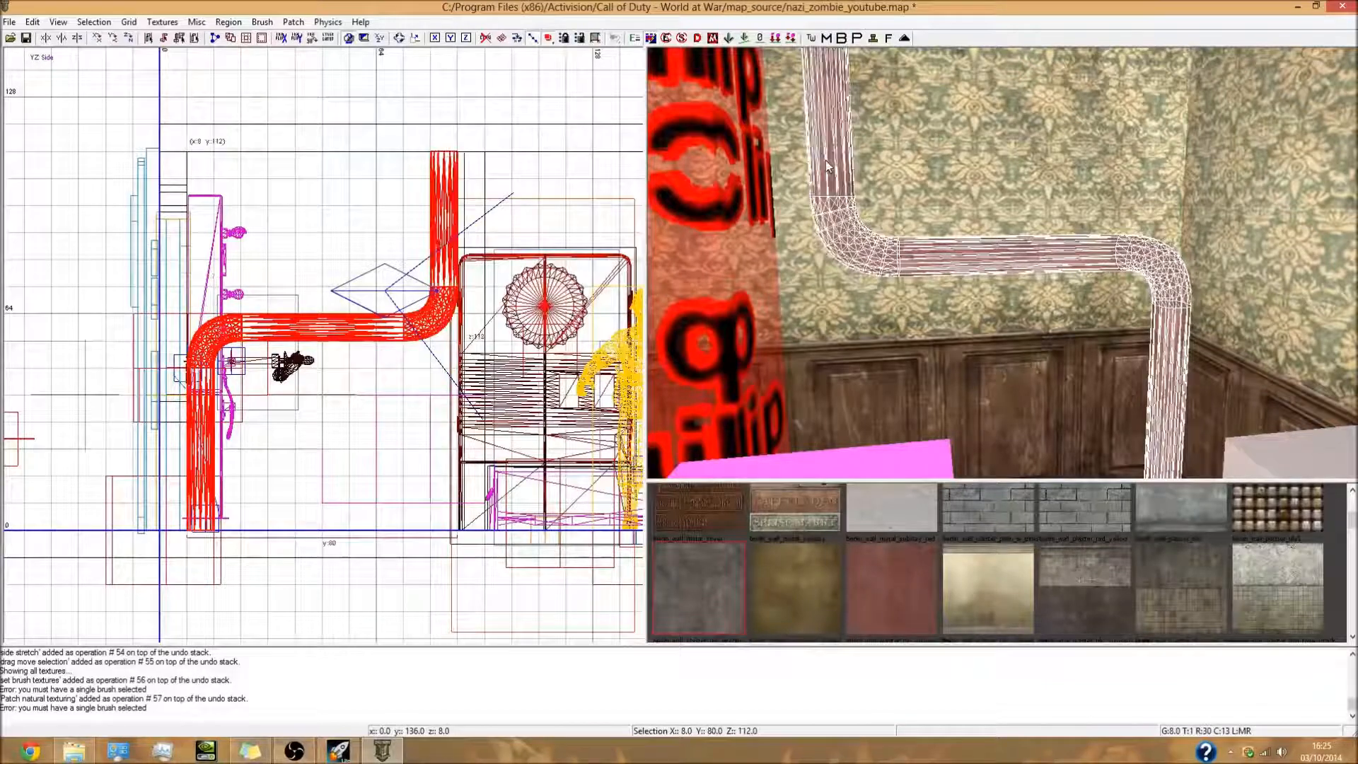
key("Escape")
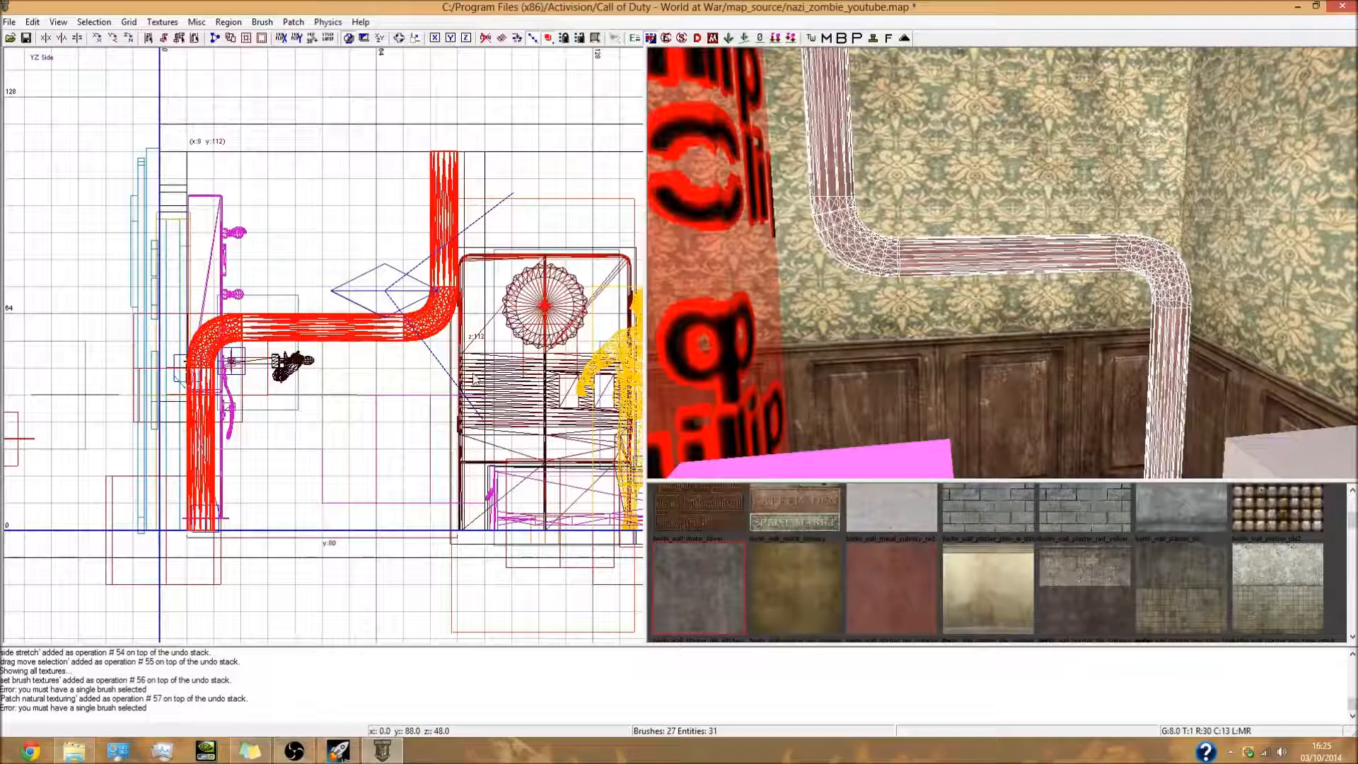
key("s")
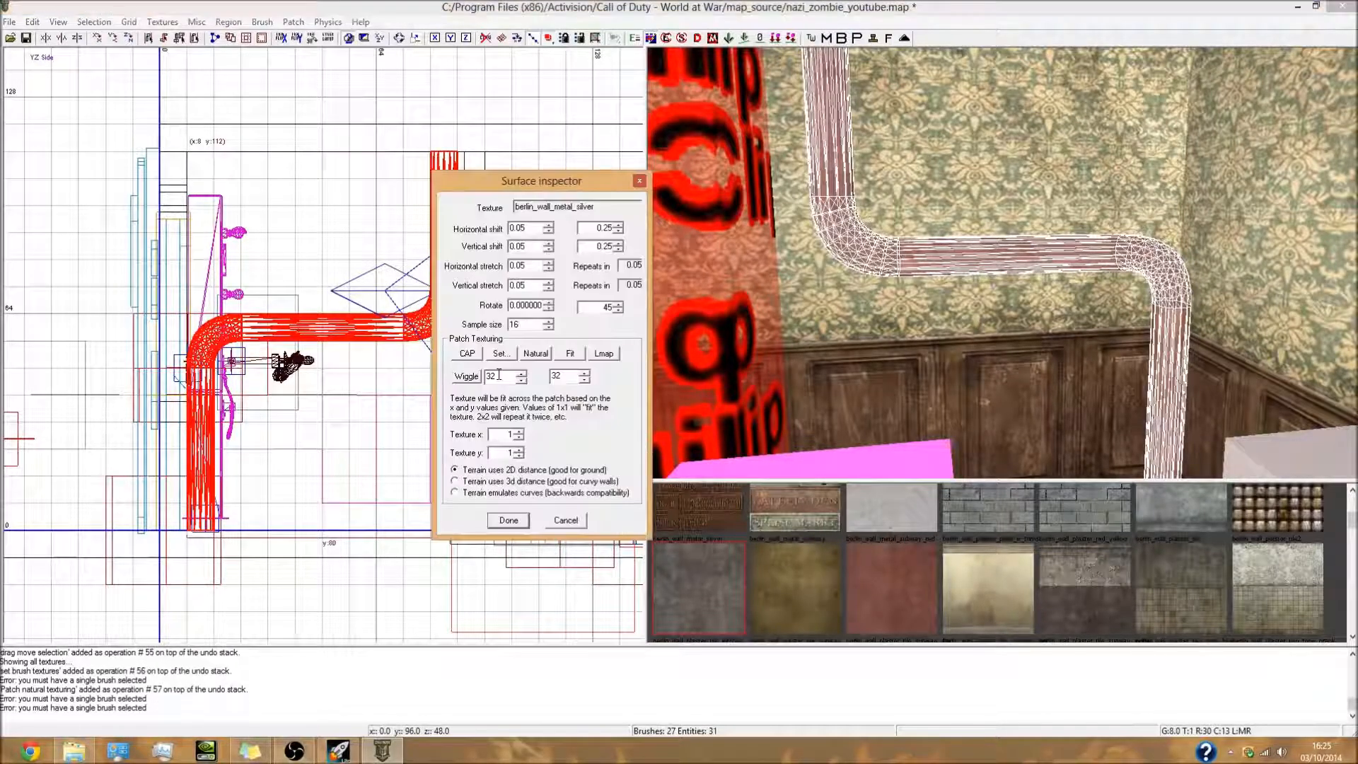
left_click(603, 354)
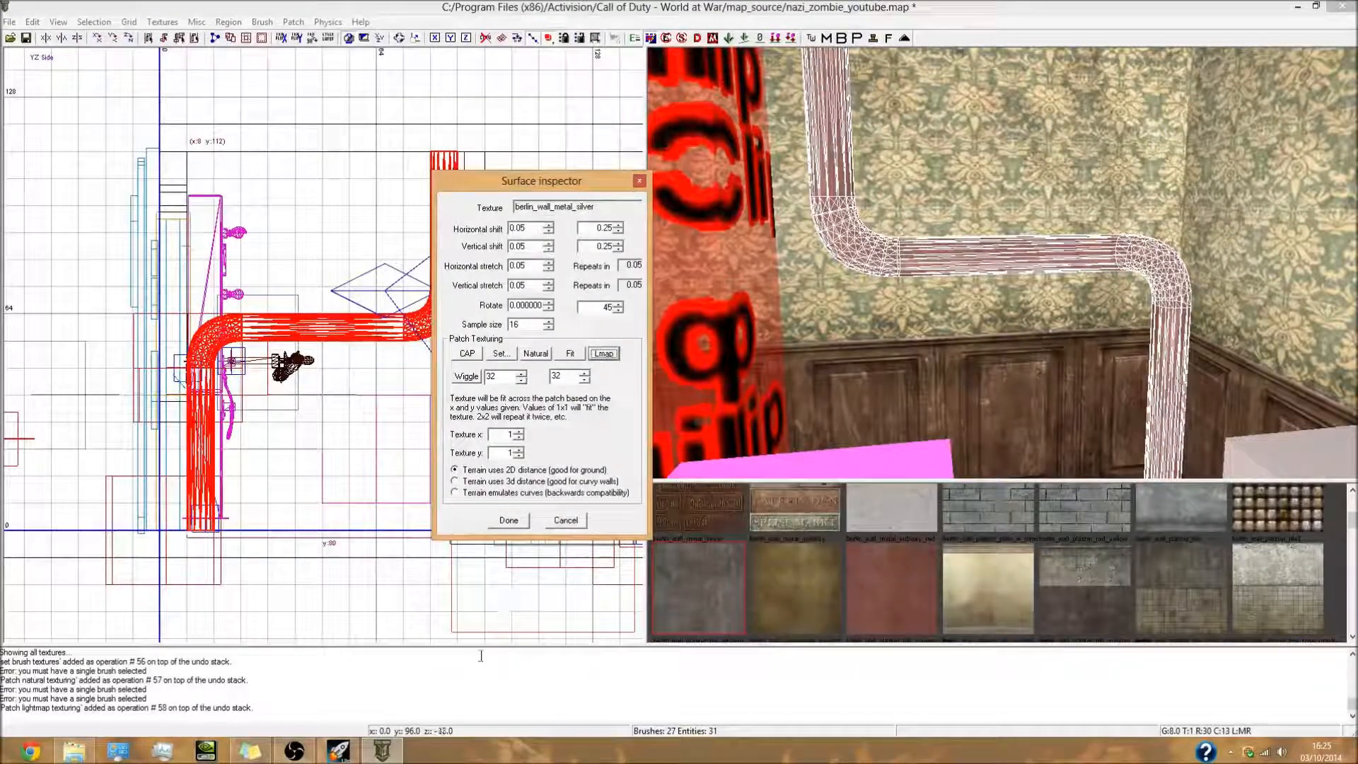
left_click(514, 520)
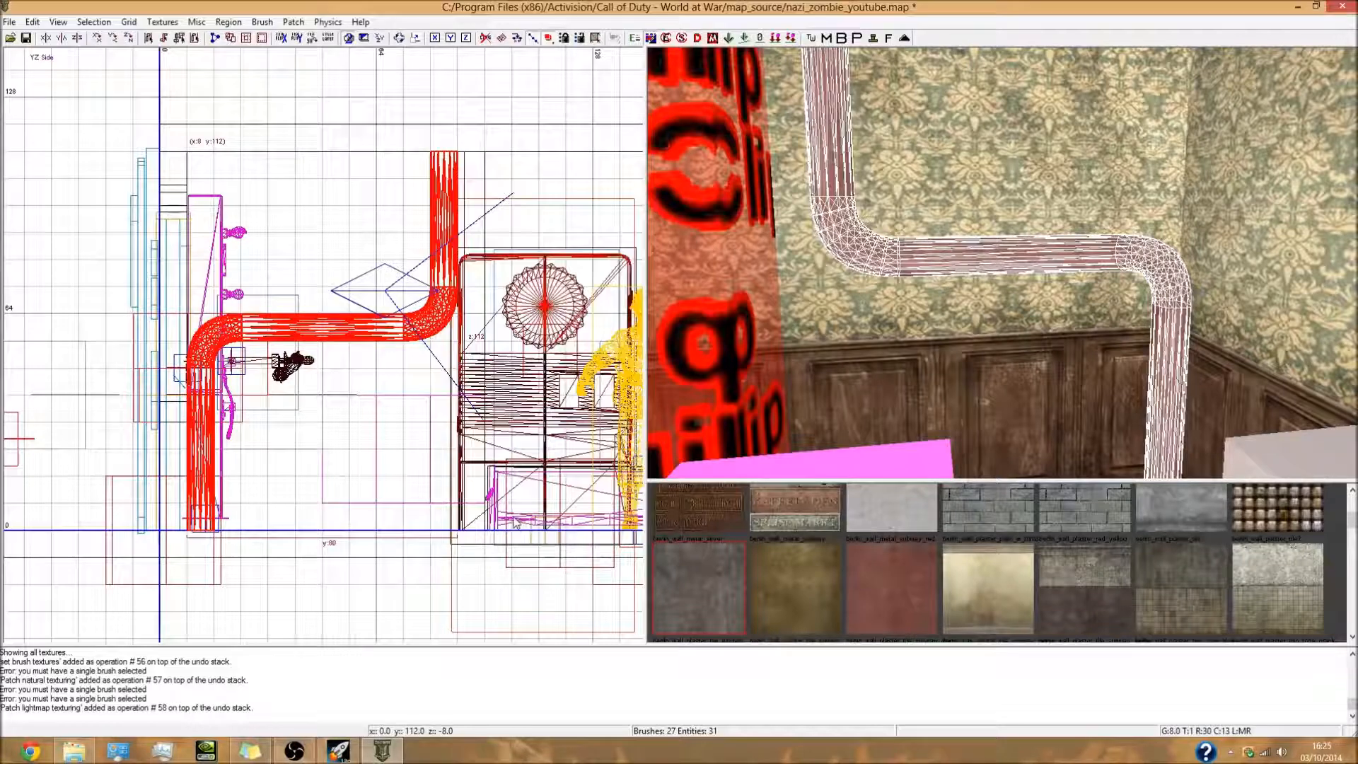
key("Escape")
Inspect the metal texture and its joins along the straight pipes and elbows from near and far
right_click_drag(1028, 310, 936, 282)
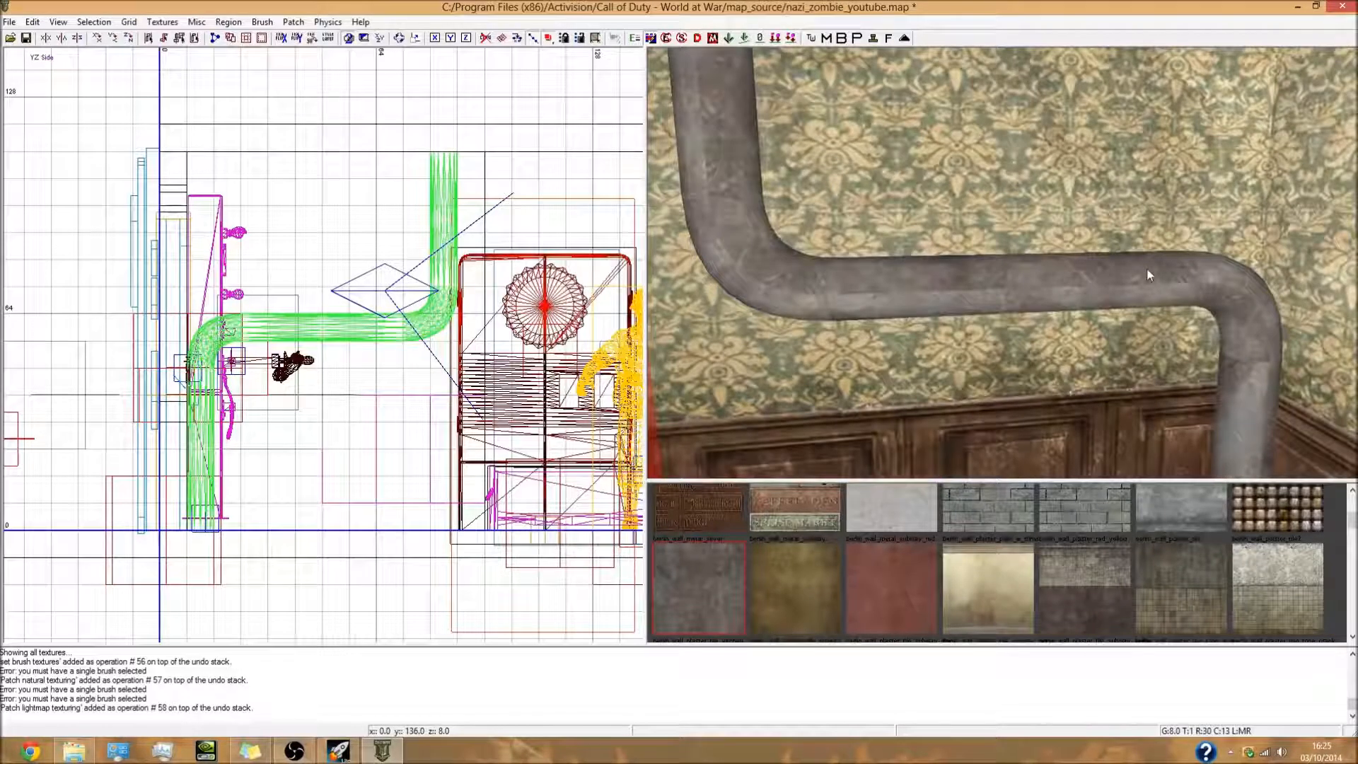
mouse_move(1147, 269)
right_mouse_down()
mouse_move(1148, 311)
mouse_move(1148, 268)
right_mouse_up()
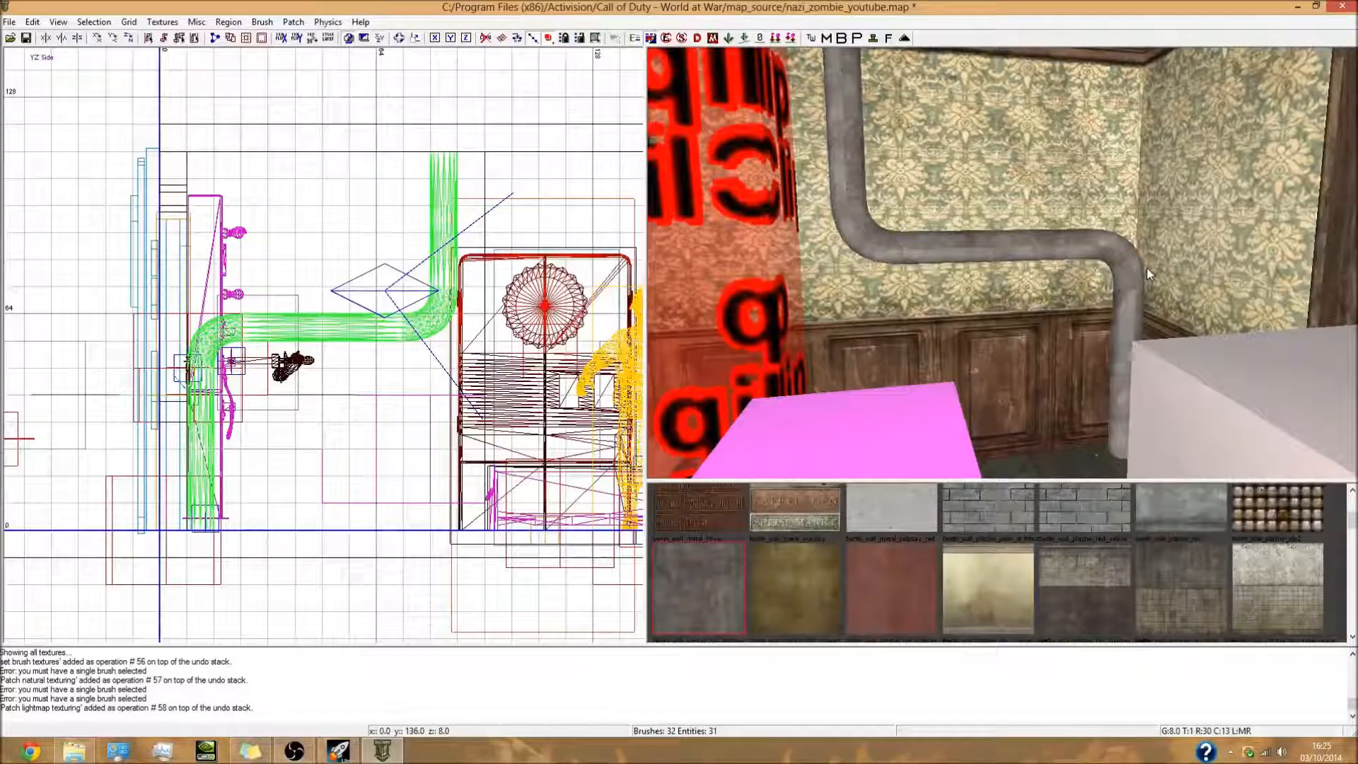
right_click_drag(1147, 269, 1147, 266)
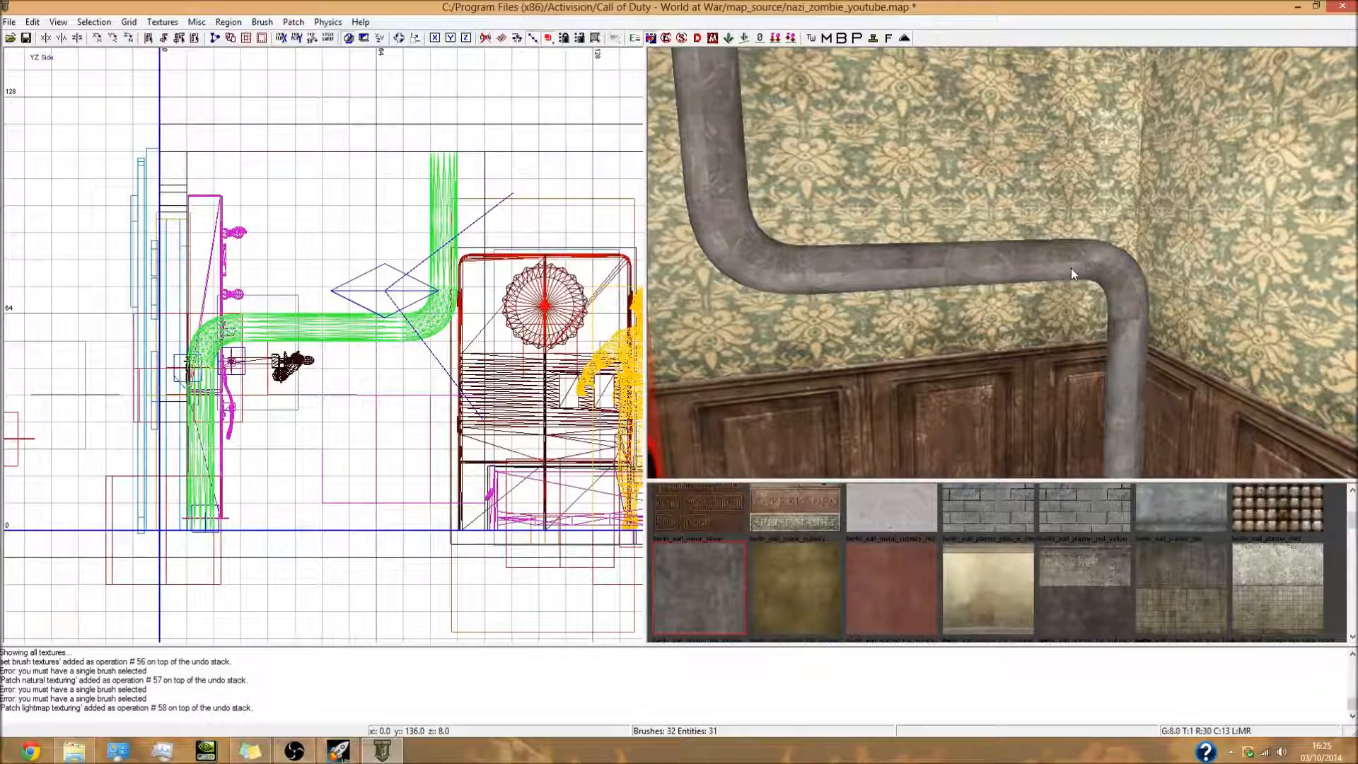
right_click_drag(1071, 269, 1082, 375)
right_click_drag(1108, 420, 1007, 259)
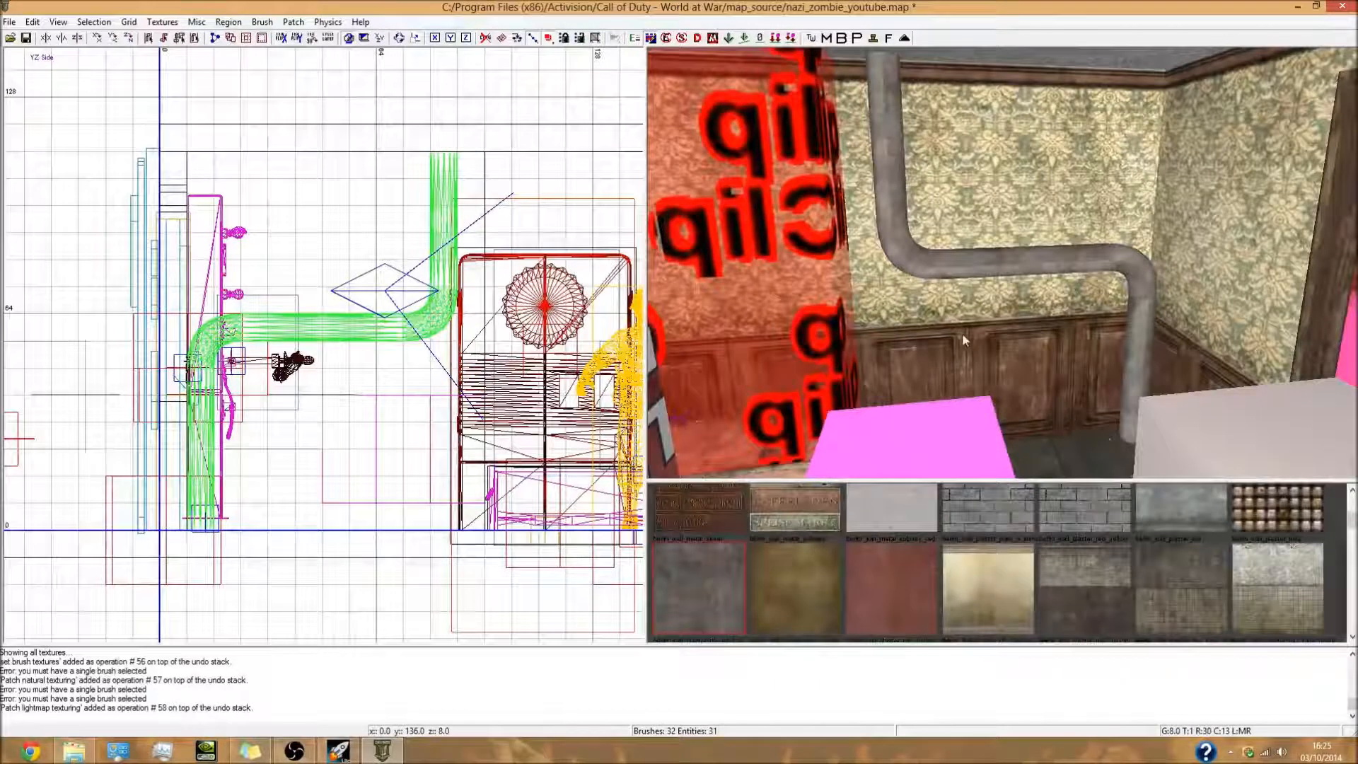
right_click_drag(959, 337, 1047, 291)
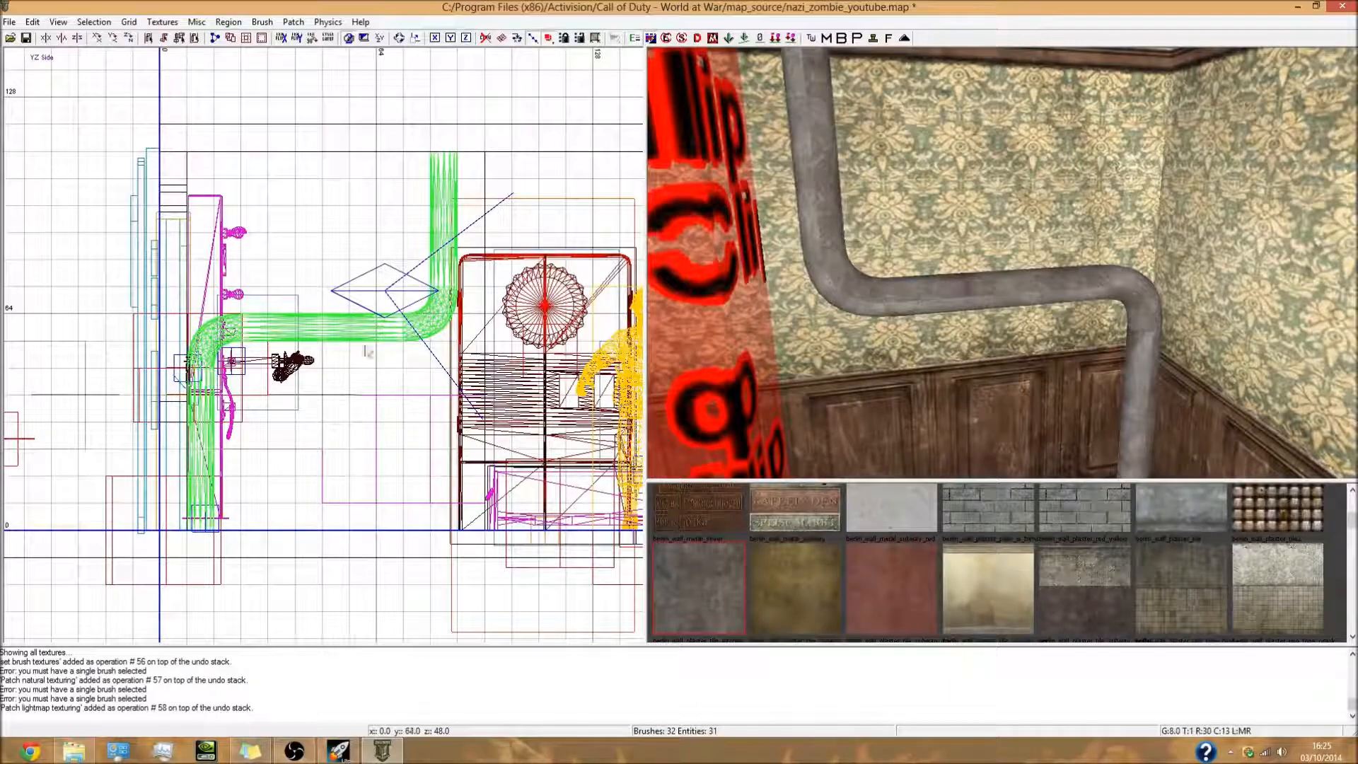
Duplicate the horizontal pipe piece and, in the top view, turn the copy 90 degrees and move it to X 324, Y 52, Z 64
key("ctrl+Tab")
key("ctrl+Tab")
key("ctrl+Tab")
scroll(394, 407, "down", 4)
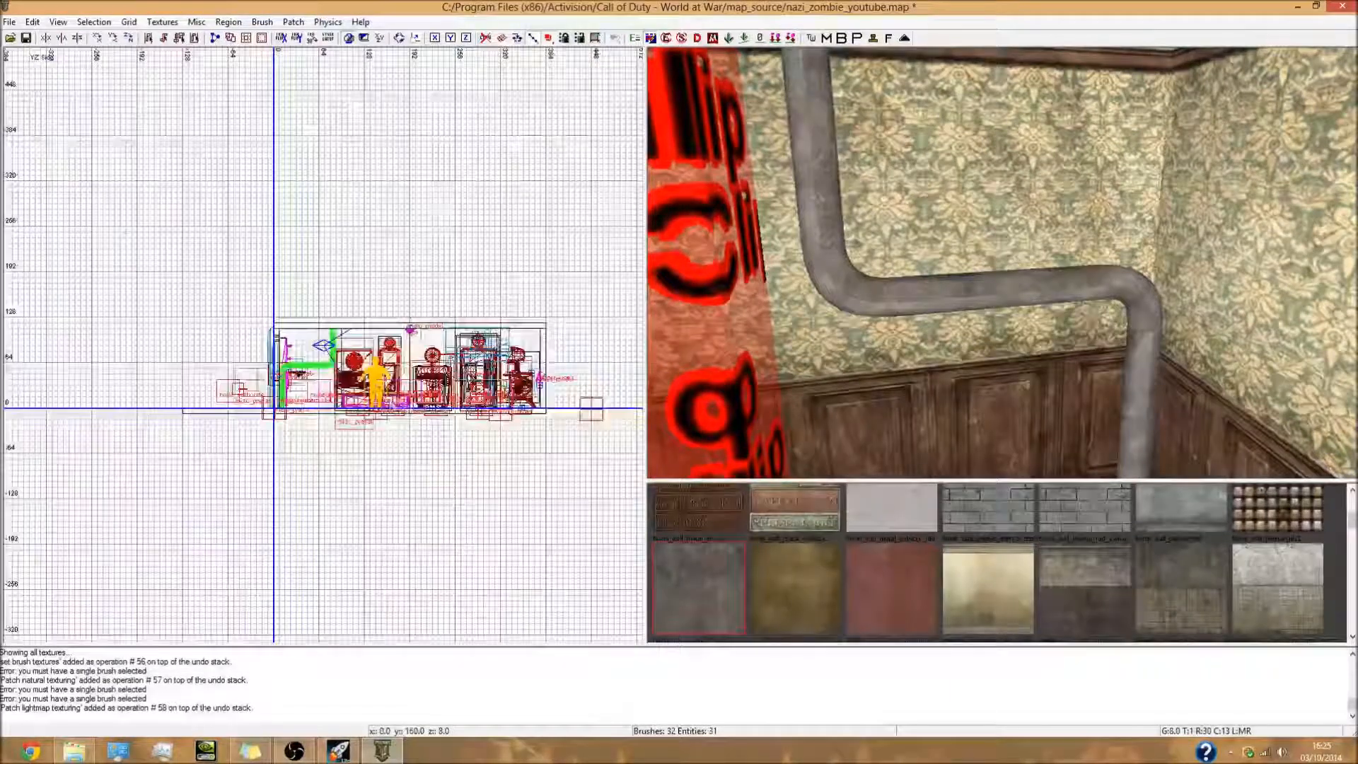
key("ctrl+Tab")
scroll(383, 373, "up", 2)
scroll(383, 370, "up", 5)
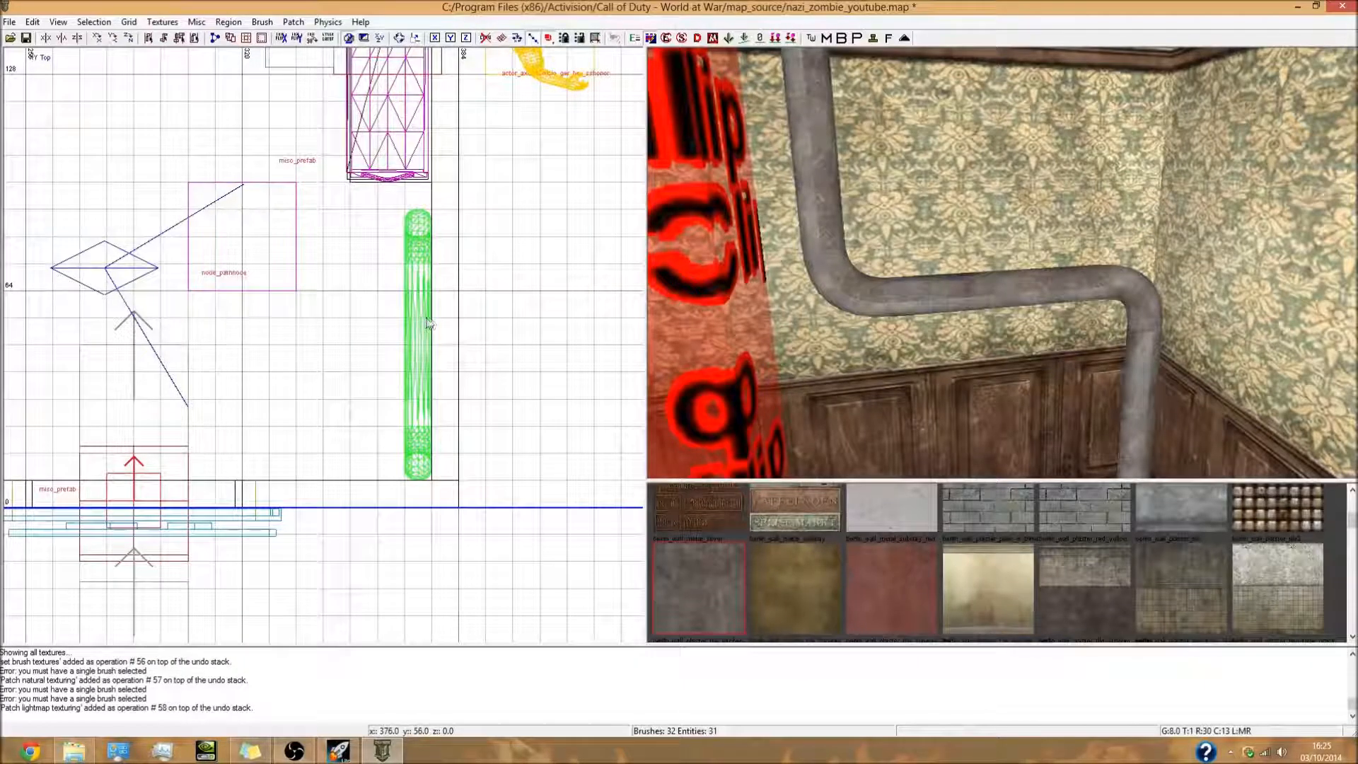
left_click(1026, 288, "shift")
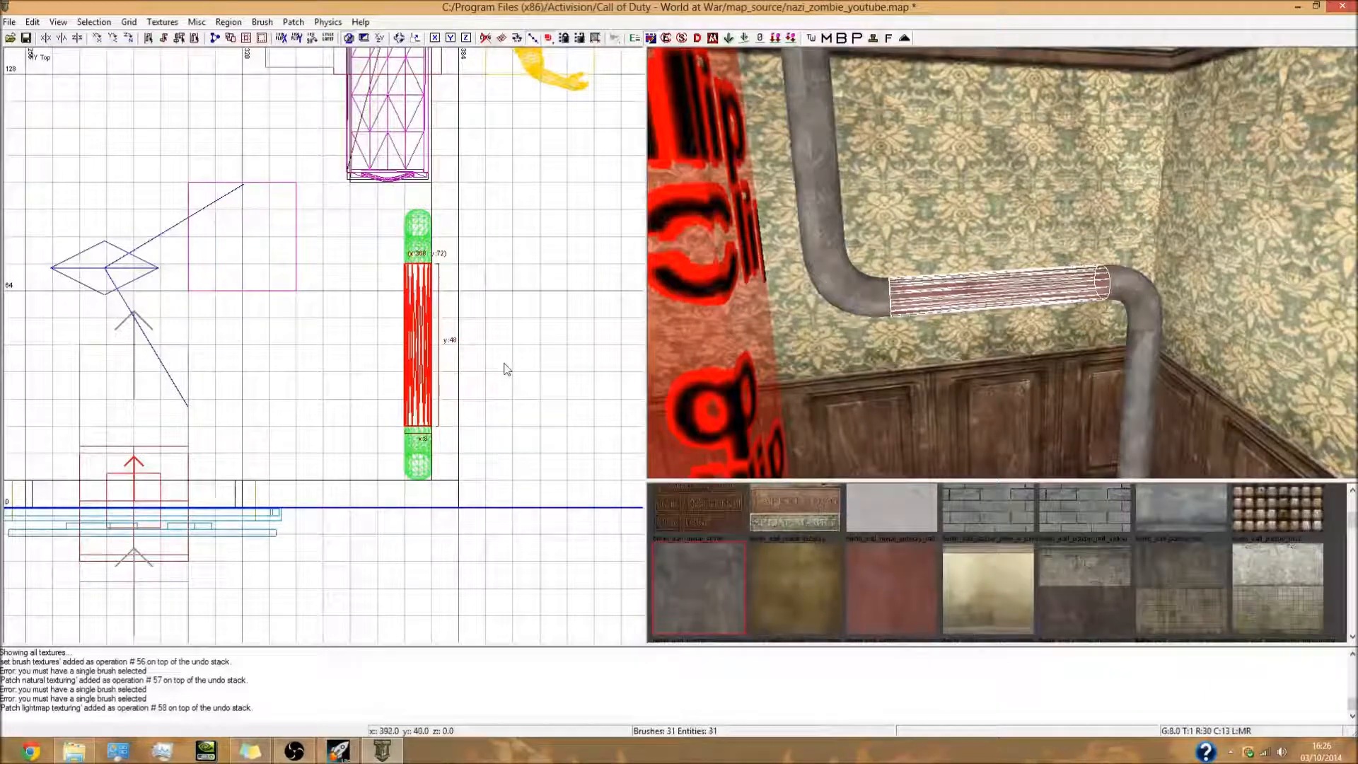
key("space")
key("r")
mouse_move(501, 359)
left_mouse_down()
mouse_move(515, 332)
mouse_move(521, 347)
mouse_move(377, 338)
left_mouse_up()
key("r")
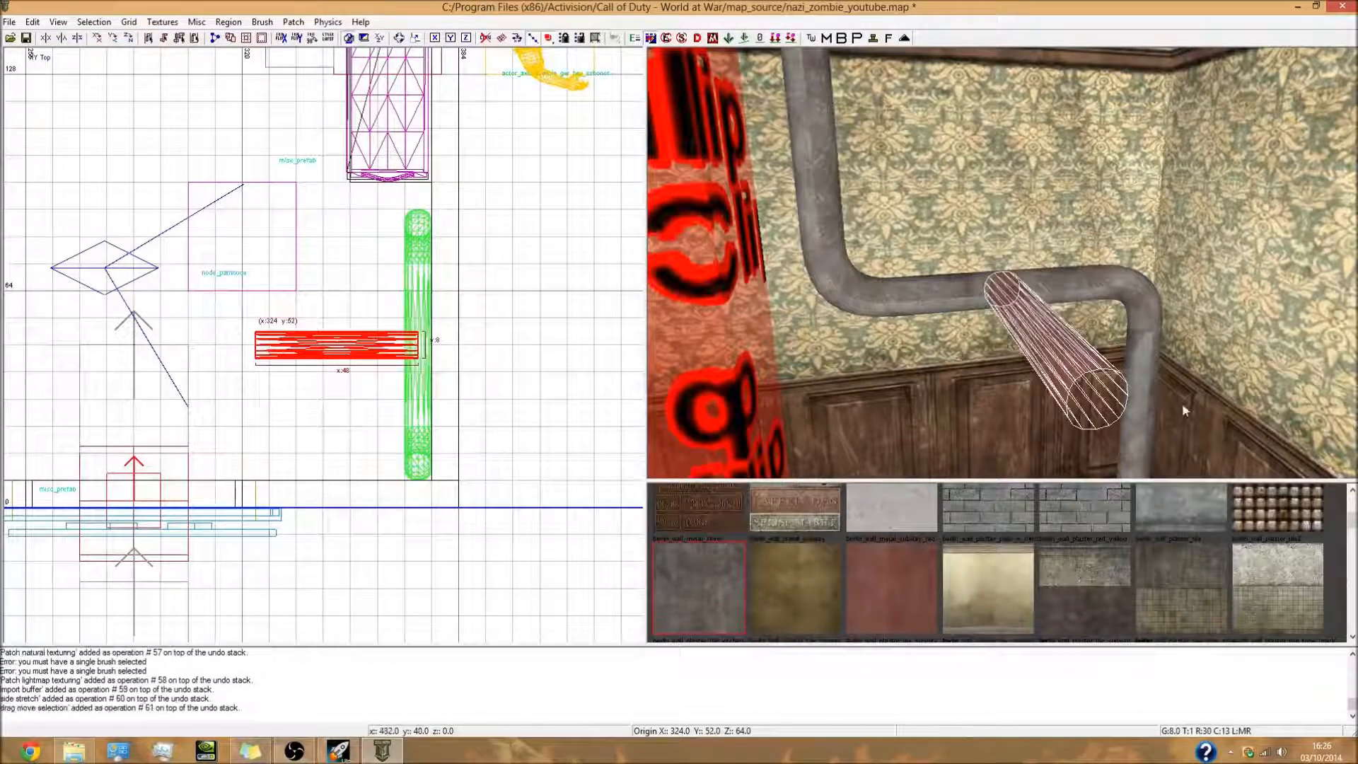
Shorten the crosswise pipe copy to an 8-unit stub protruding from the horizontal pipe
key("Escape")
right_click_drag(1025, 344, 1025, 344)
left_click(1052, 328, "shift")
left_click_drag(201, 349, 349, 348)
key("Escape")
Apply Natural and Lmap patch texturing to the short pipe stub
right_click_drag(1011, 331, 1011, 335)
left_click(1011, 335, "shift")
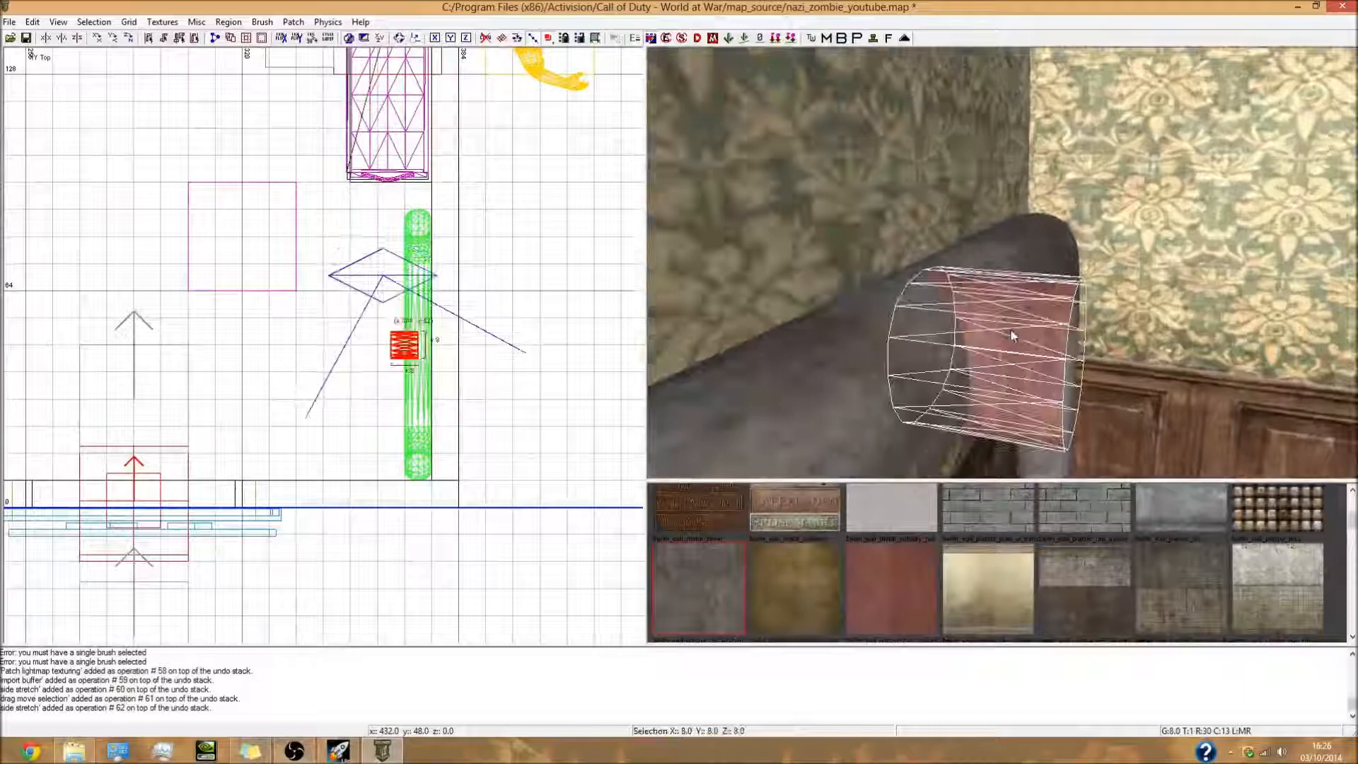
key("s")
left_click(535, 353)
left_click(603, 353)
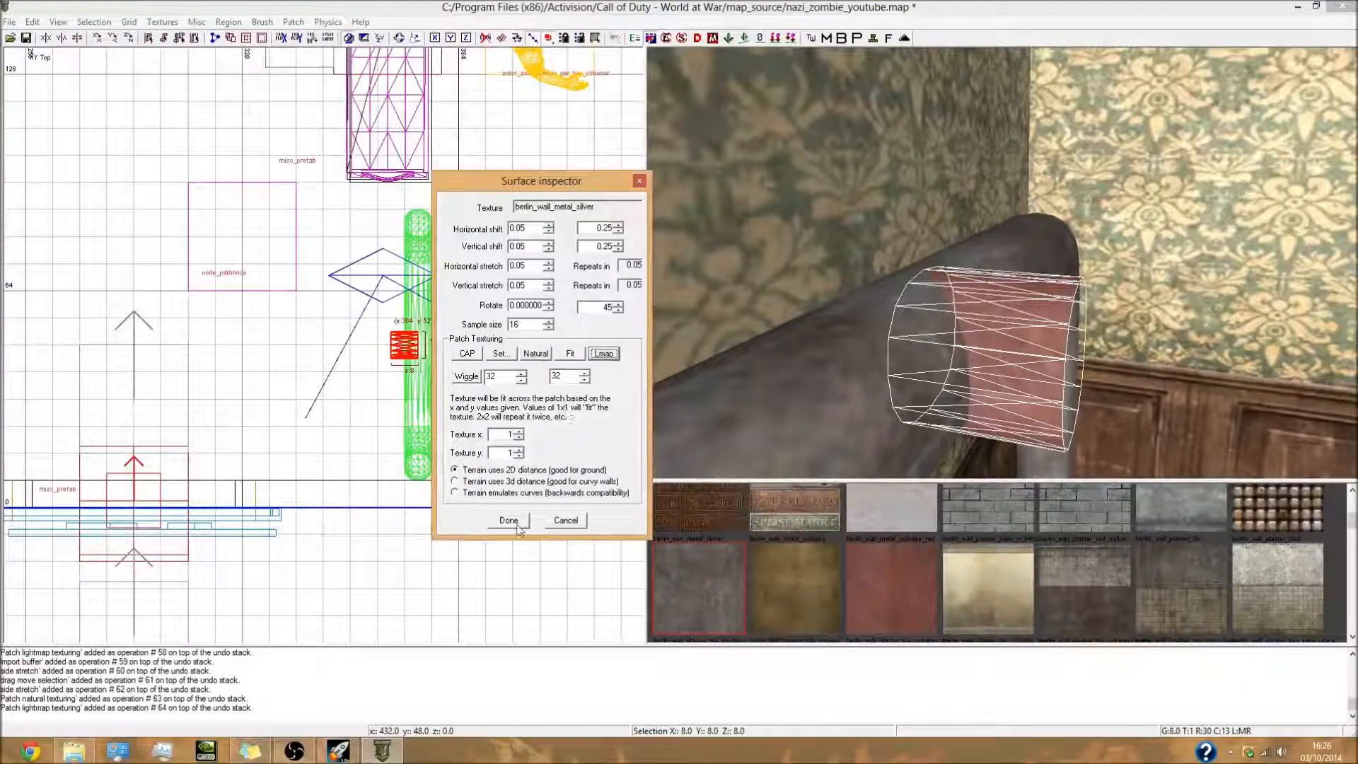
left_click(517, 524)
key("Escape")
right_click_drag(1047, 366, 1030, 358)
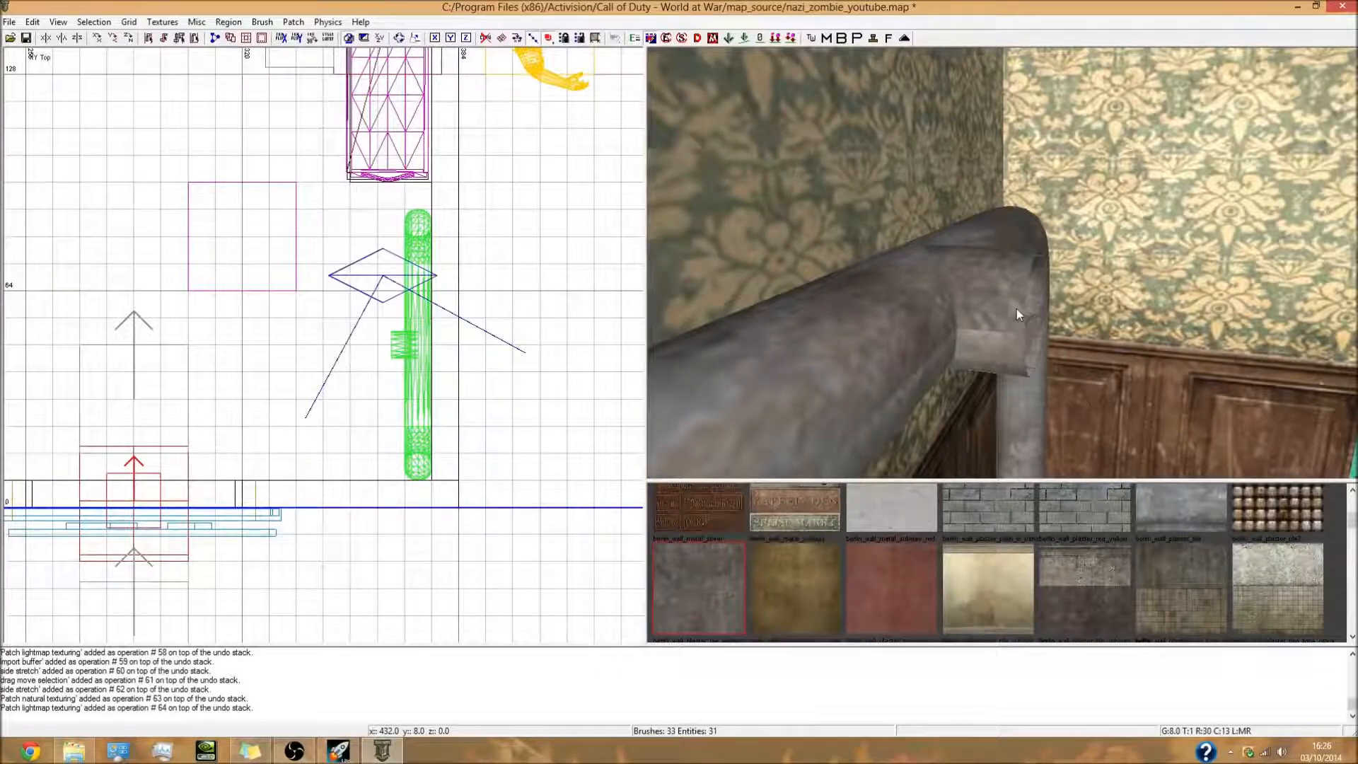
Cap the open ends of the short pipe stub
right_click_drag(997, 284, 1114, 276)
right_click_drag(999, 256, 975, 250)
left_click(989, 233, "shift")
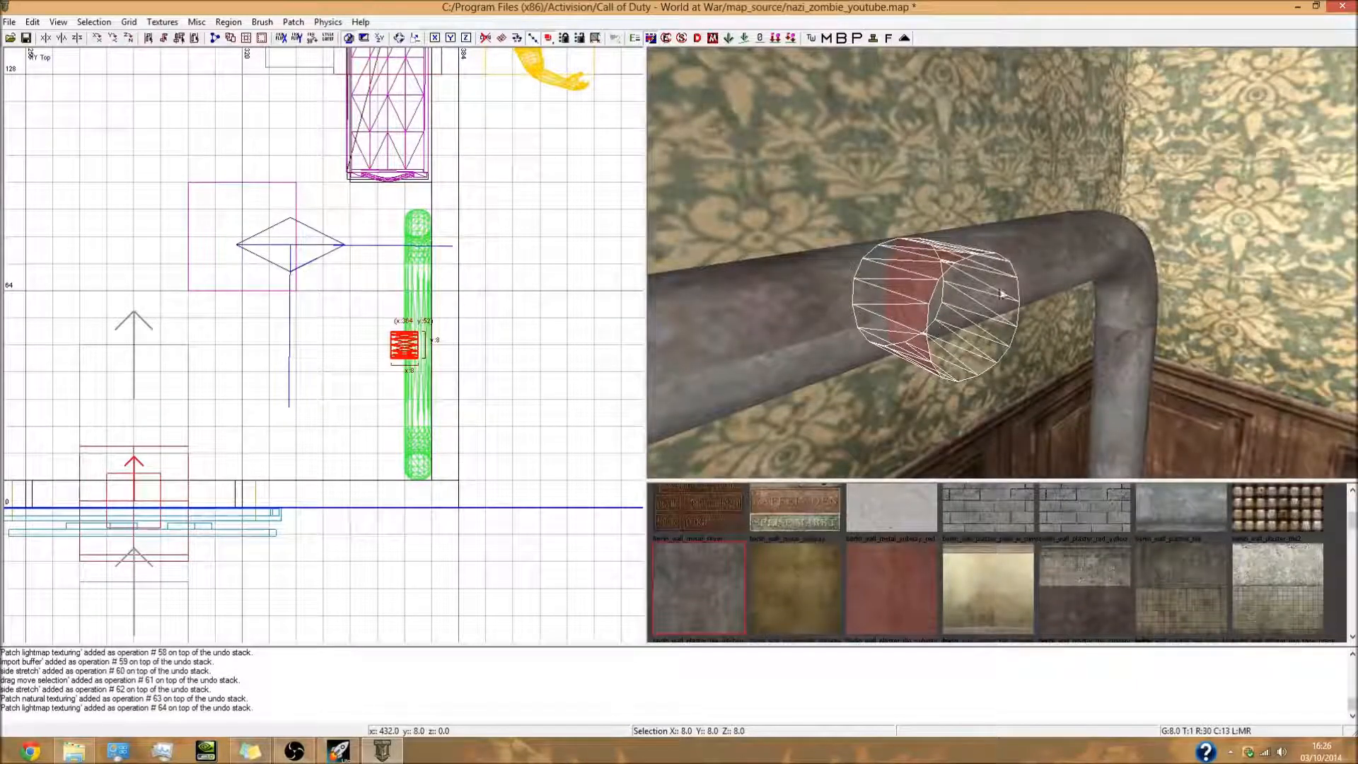
key("Escape")
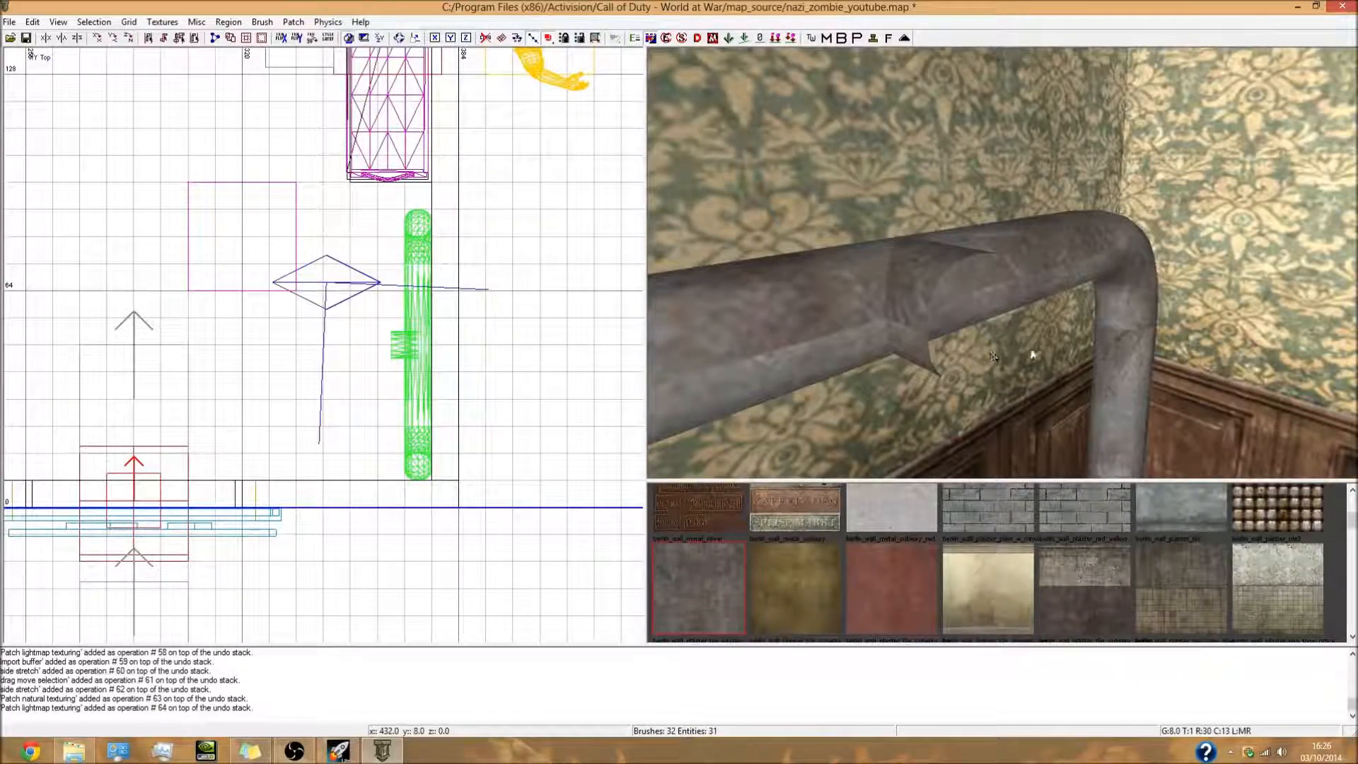
left_click(980, 353, "shift")
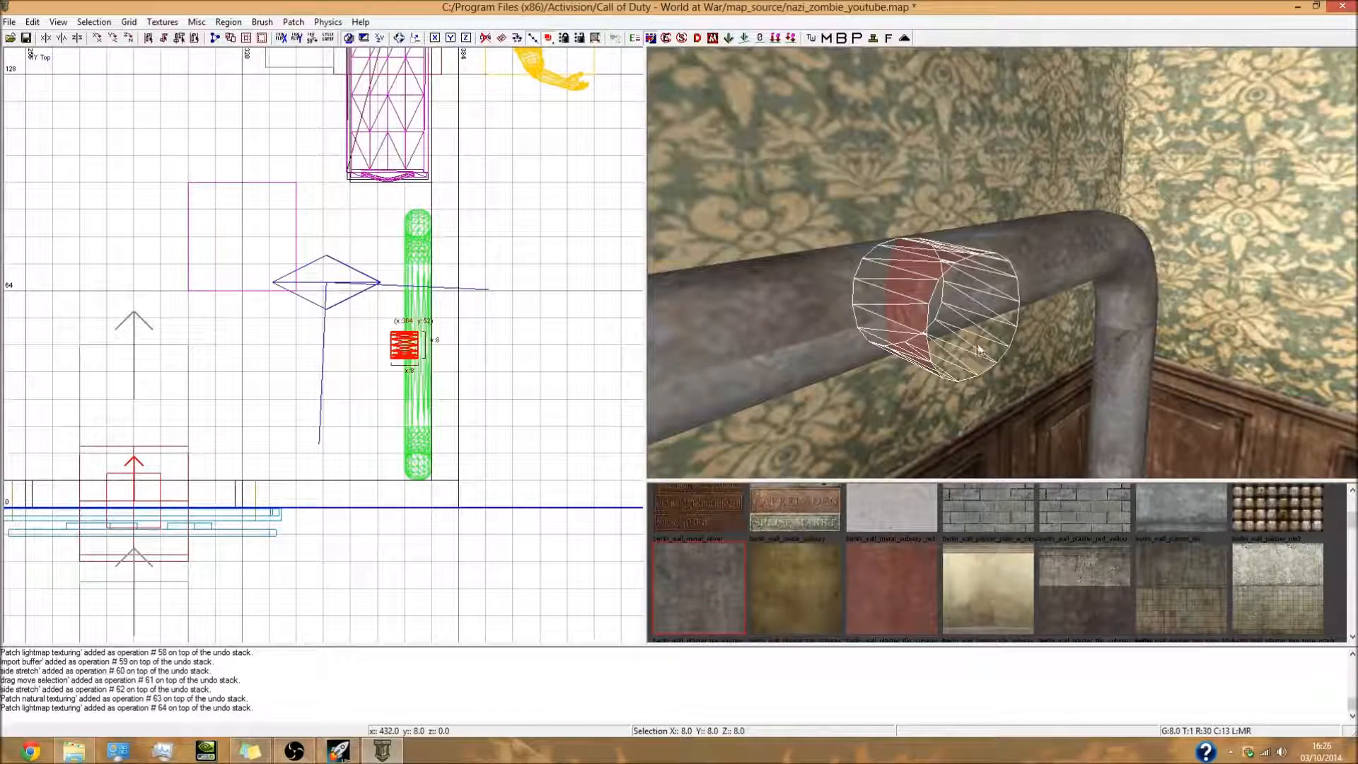
left_click(292, 23)
left_click(338, 236)
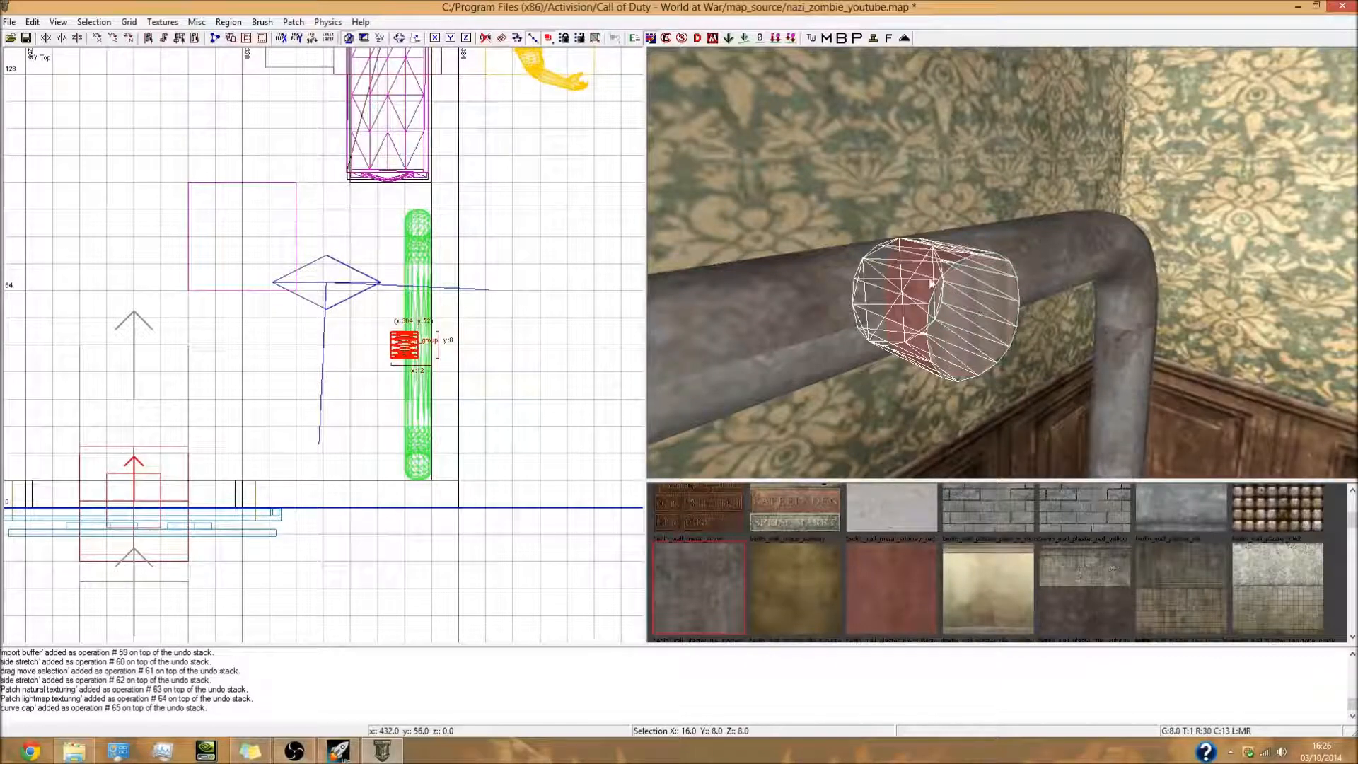
Delete the stub cap hidden inside the horizontal pipe and refine the outer cap's patch subdivision until its edge is round
left_click(982, 317, "shift")
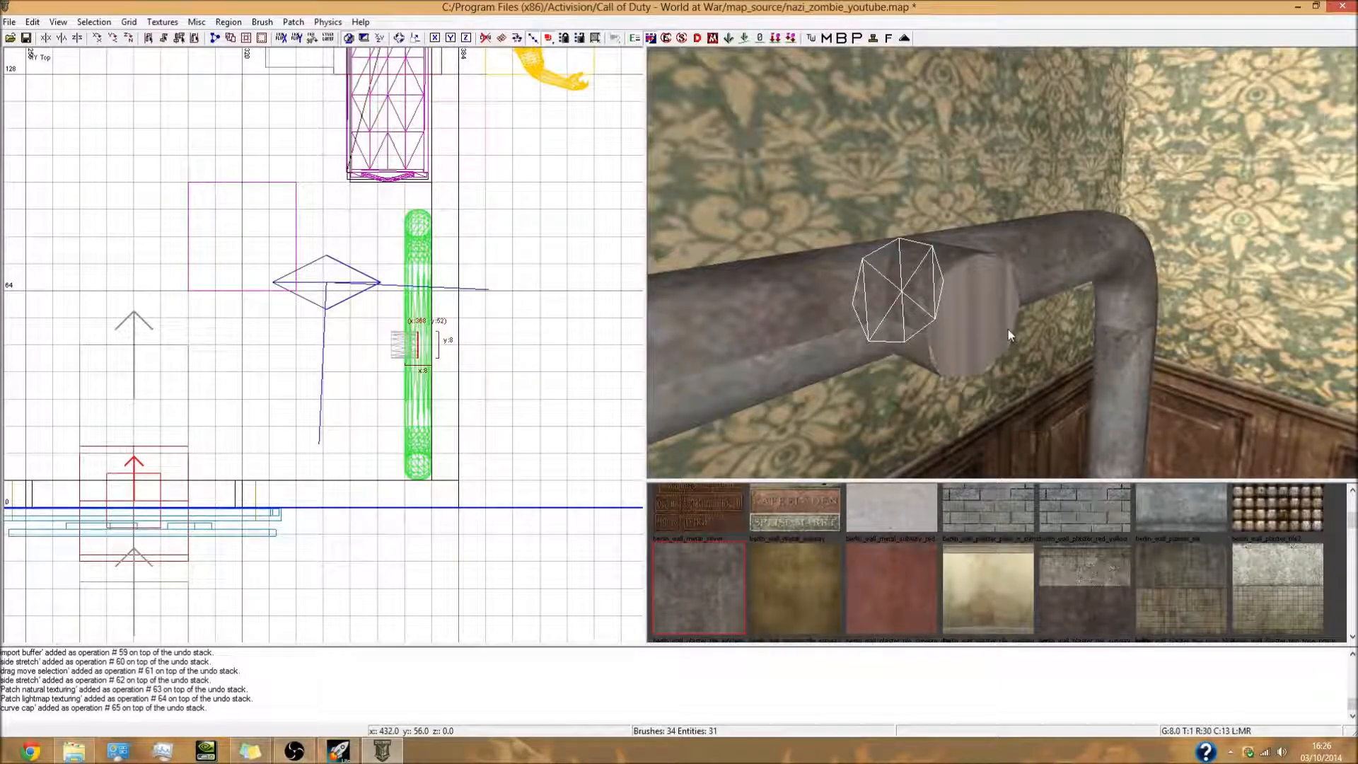
key("BackSpace")
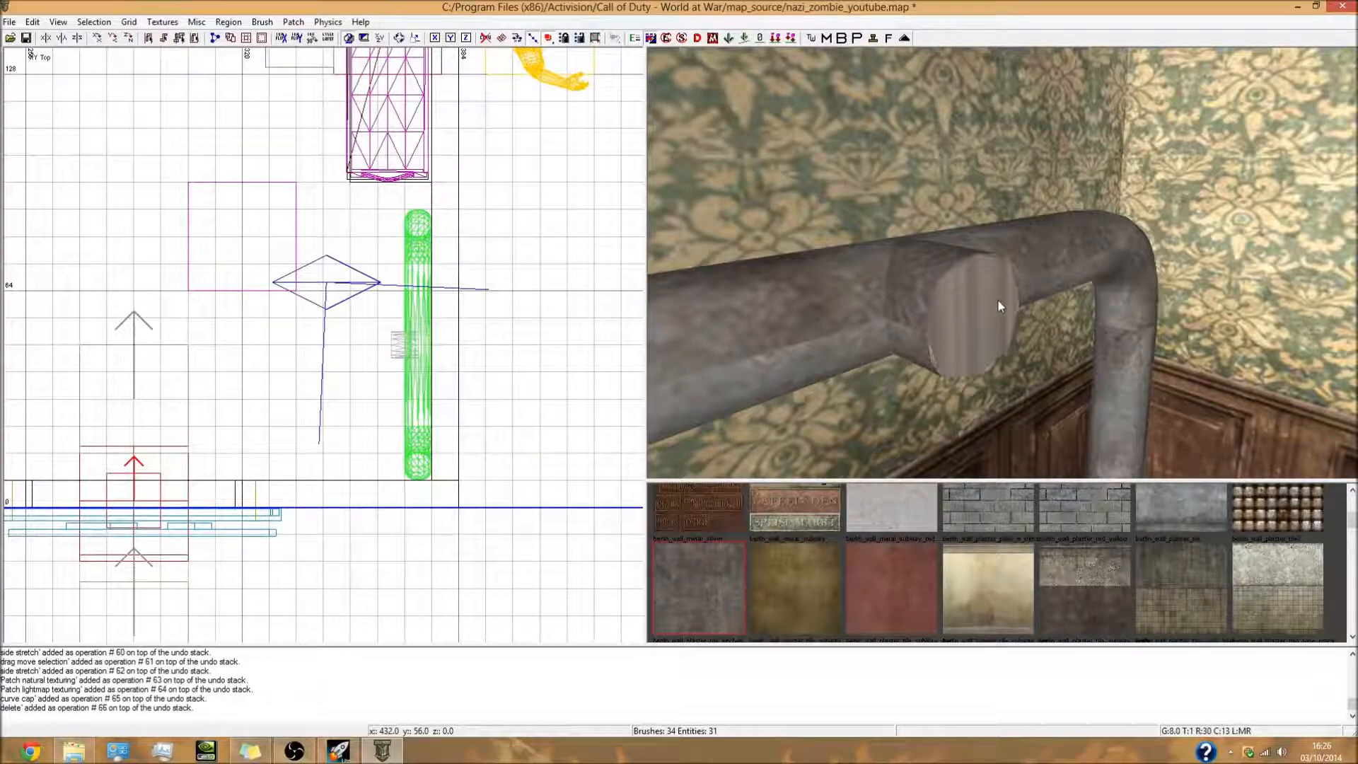
left_click(995, 303, "shift")
key("bracketleft")
key("bracketleft")
key("bracketleft")
key("bracketleft")
key("bracketleft")
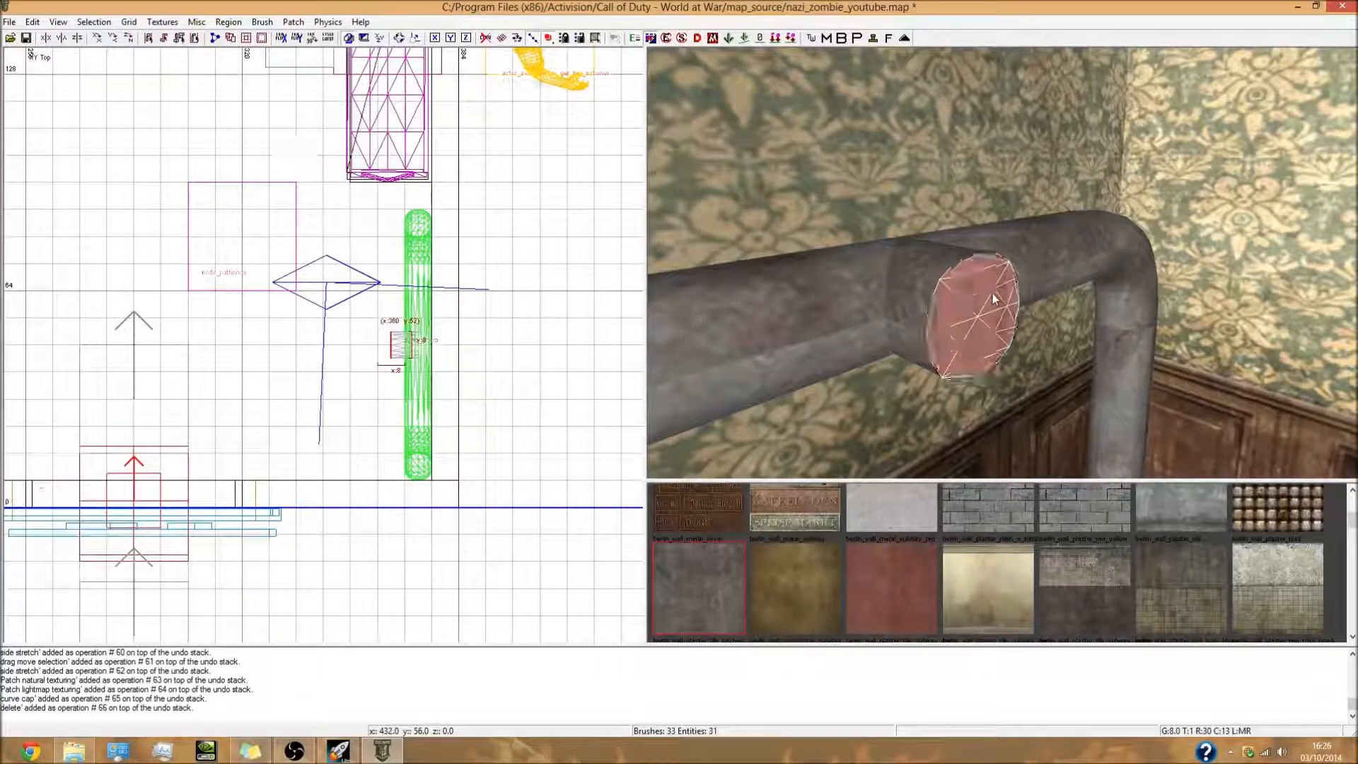
key("bracketright")
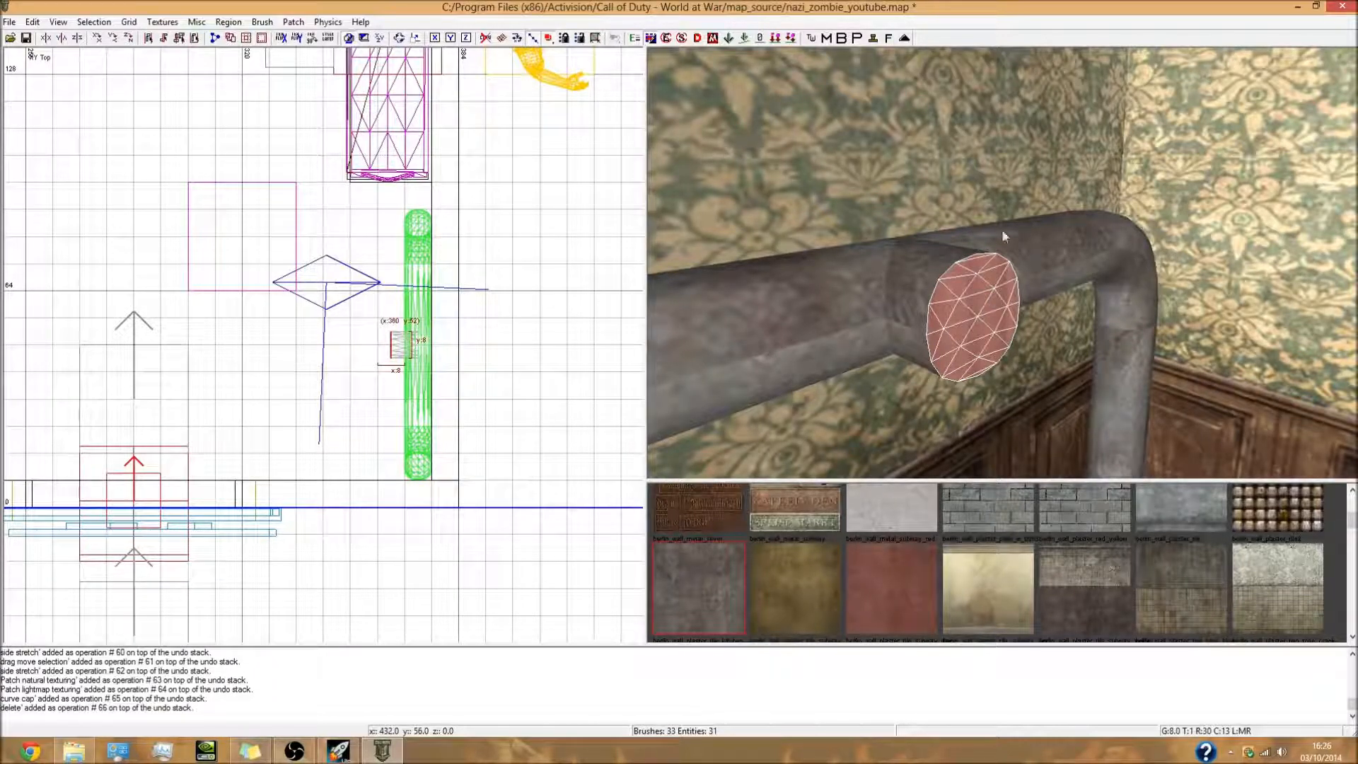
Apply Natural and Lmap patch texturing to the outer cap of the short pipe stub
key("Escape")
left_click(974, 320, "shift")
key("s")
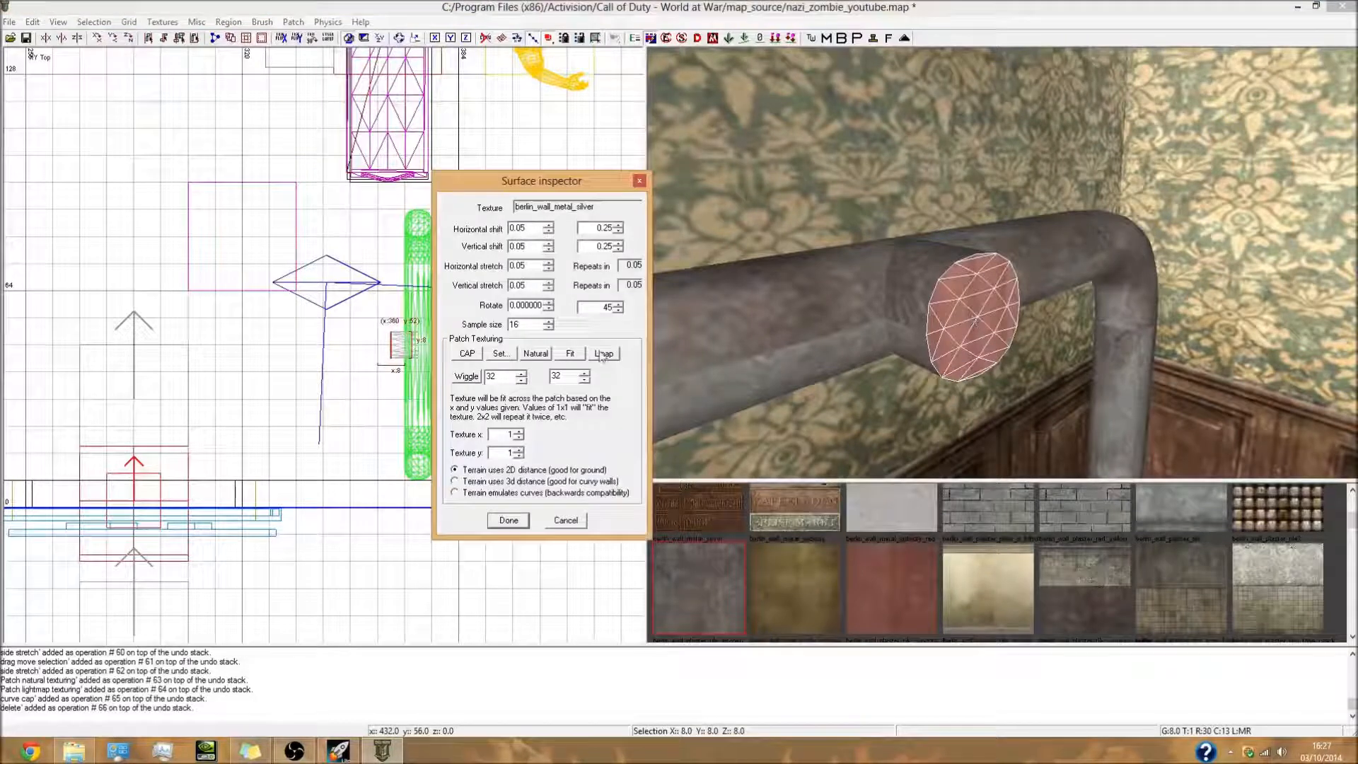
left_click(535, 353)
left_click(603, 353)
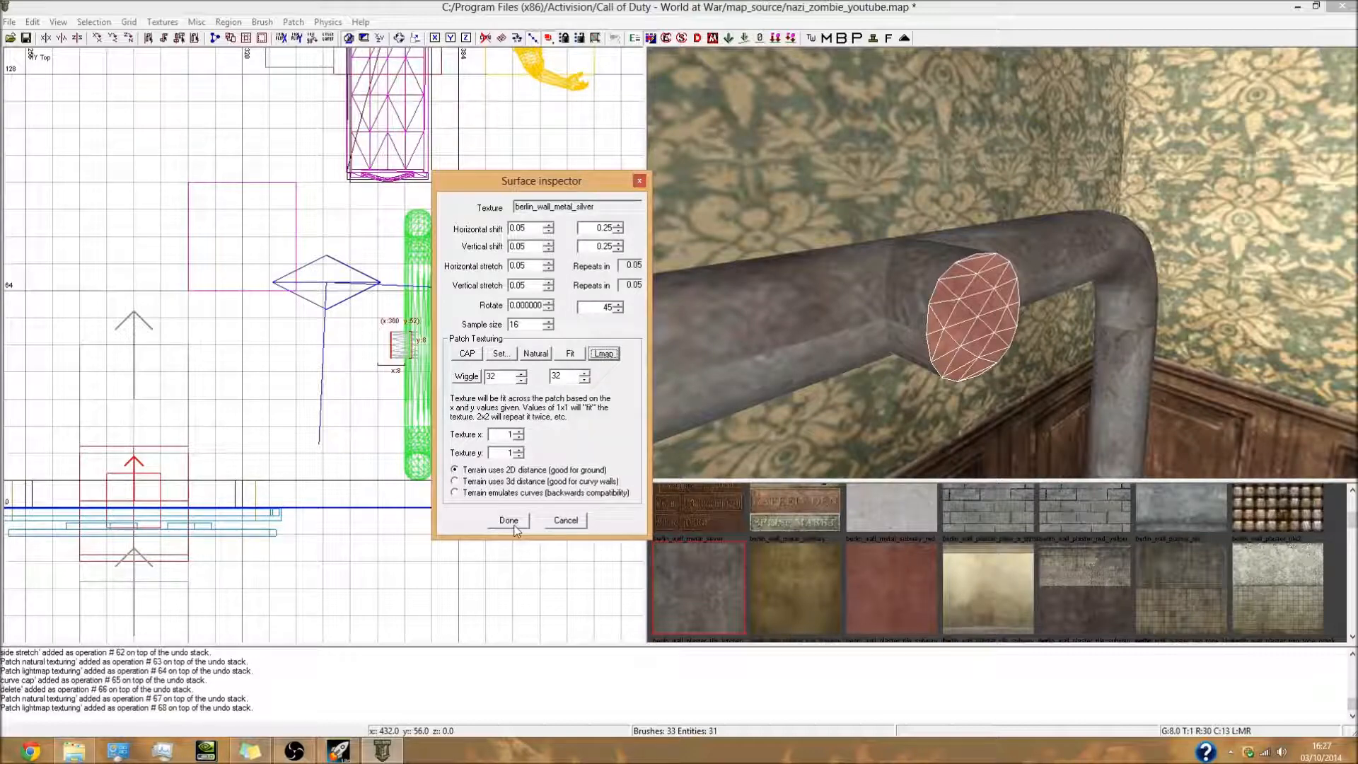
left_click(510, 521)
key("Escape")
mouse_move(1055, 373)
right_mouse_down()
mouse_move(1055, 319)
mouse_move(1055, 396)
mouse_move(1040, 333)
mouse_move(1061, 311)
mouse_move(1054, 424)
mouse_move(1054, 354)
mouse_move(1019, 343)
mouse_move(1054, 340)
mouse_move(1054, 290)
mouse_move(1053, 364)
right_mouse_up()
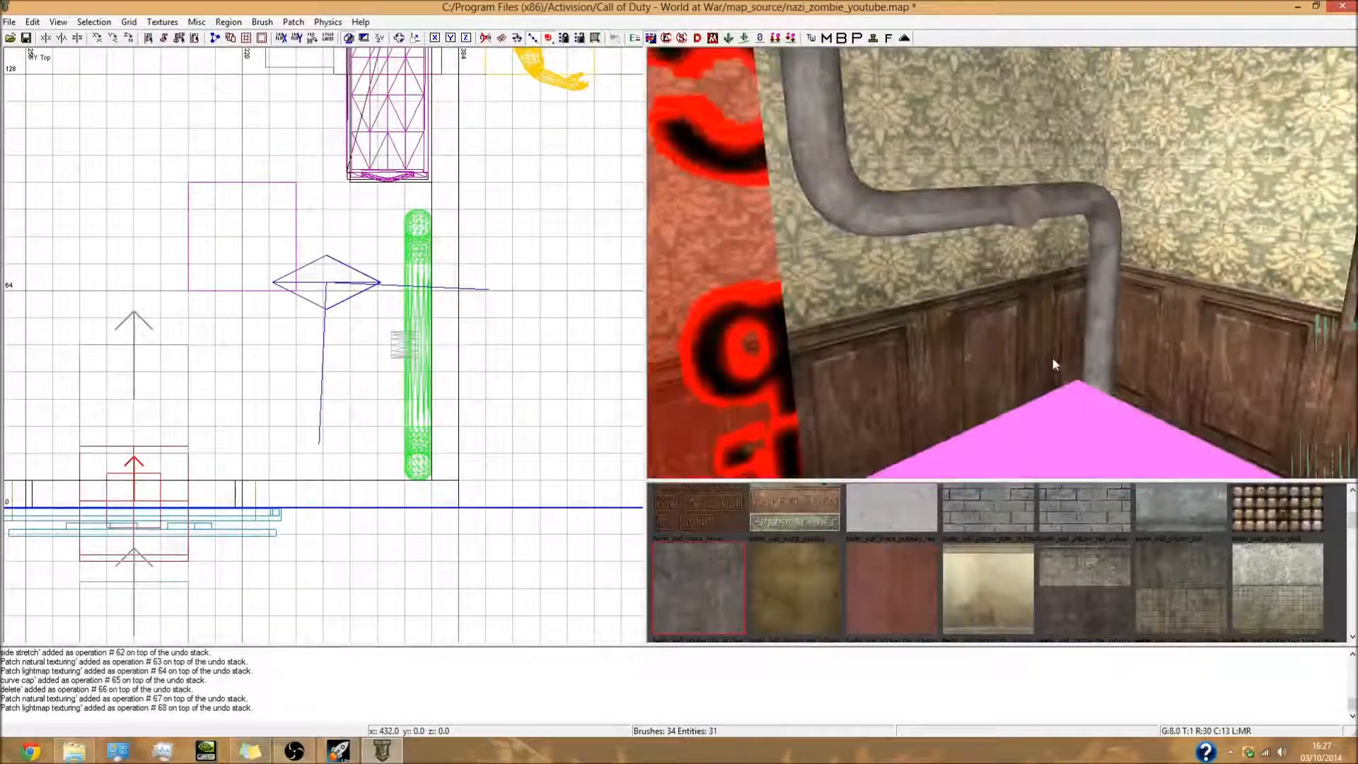
mouse_move(1053, 365)
right_mouse_down()
mouse_move(1053, 382)
mouse_move(1051, 336)
right_mouse_up()
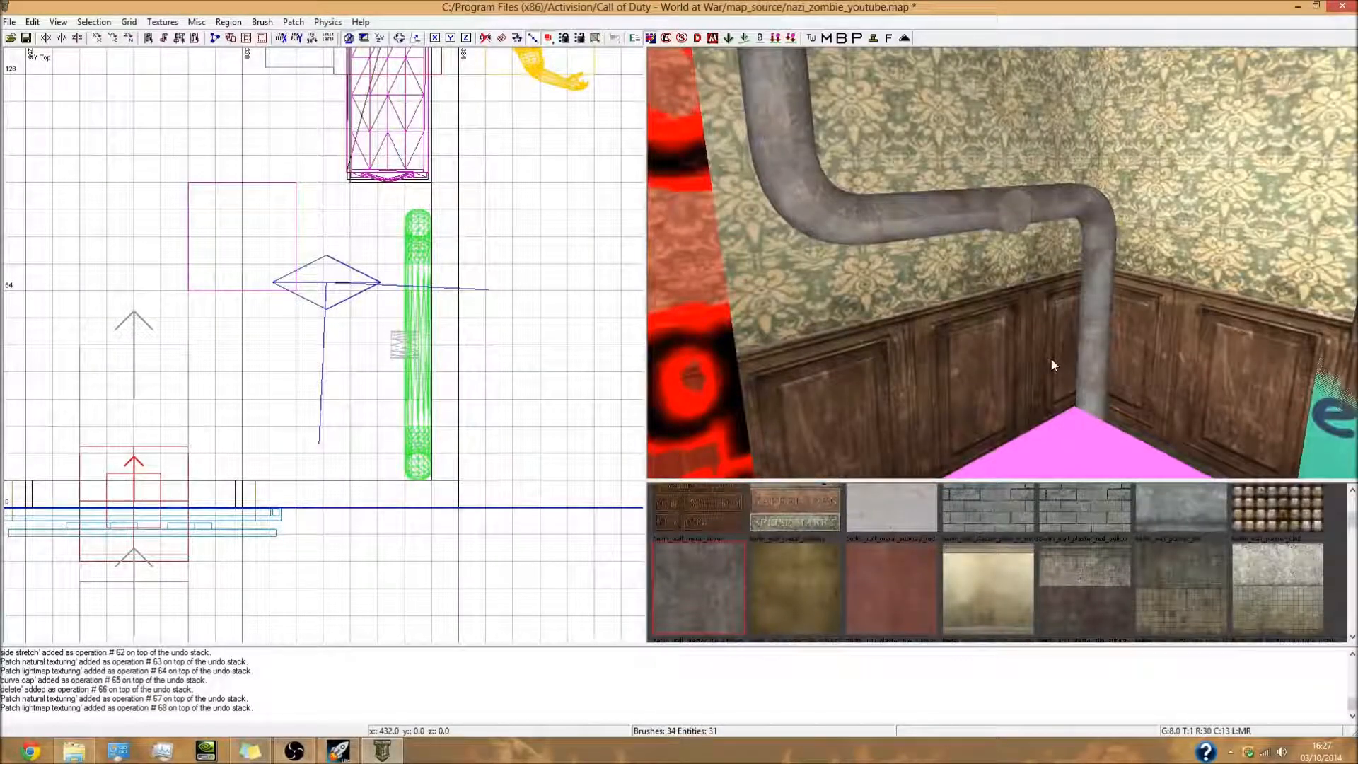
mouse_move(1051, 360)
right_mouse_down()
mouse_move(1051, 319)
mouse_move(1052, 336)
mouse_move(1083, 360)
mouse_move(1114, 353)
mouse_move(1116, 371)
mouse_move(1082, 353)
mouse_move(1040, 397)
mouse_move(1019, 392)
right_mouse_up()
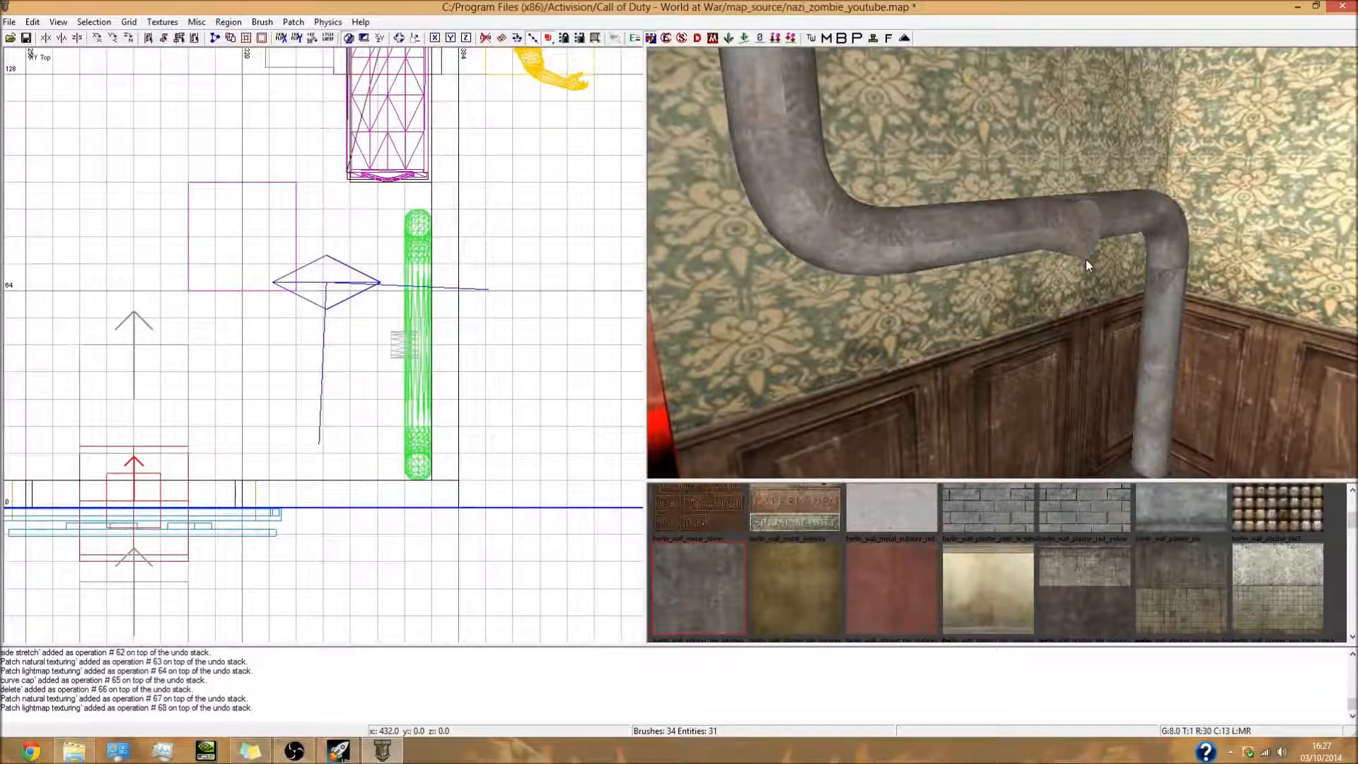
mouse_move(1085, 260)
right_mouse_down()
mouse_move(1054, 265)
mouse_move(1047, 283)
mouse_move(1082, 265)
mouse_move(1079, 283)
mouse_move(1047, 272)
mouse_move(1072, 276)
mouse_move(1054, 269)
mouse_move(1064, 265)
mouse_move(1047, 283)
mouse_move(1075, 272)
mouse_move(1057, 276)
mouse_move(1061, 259)
mouse_move(1064, 283)
mouse_move(1047, 276)
mouse_move(1061, 273)
right_mouse_up()
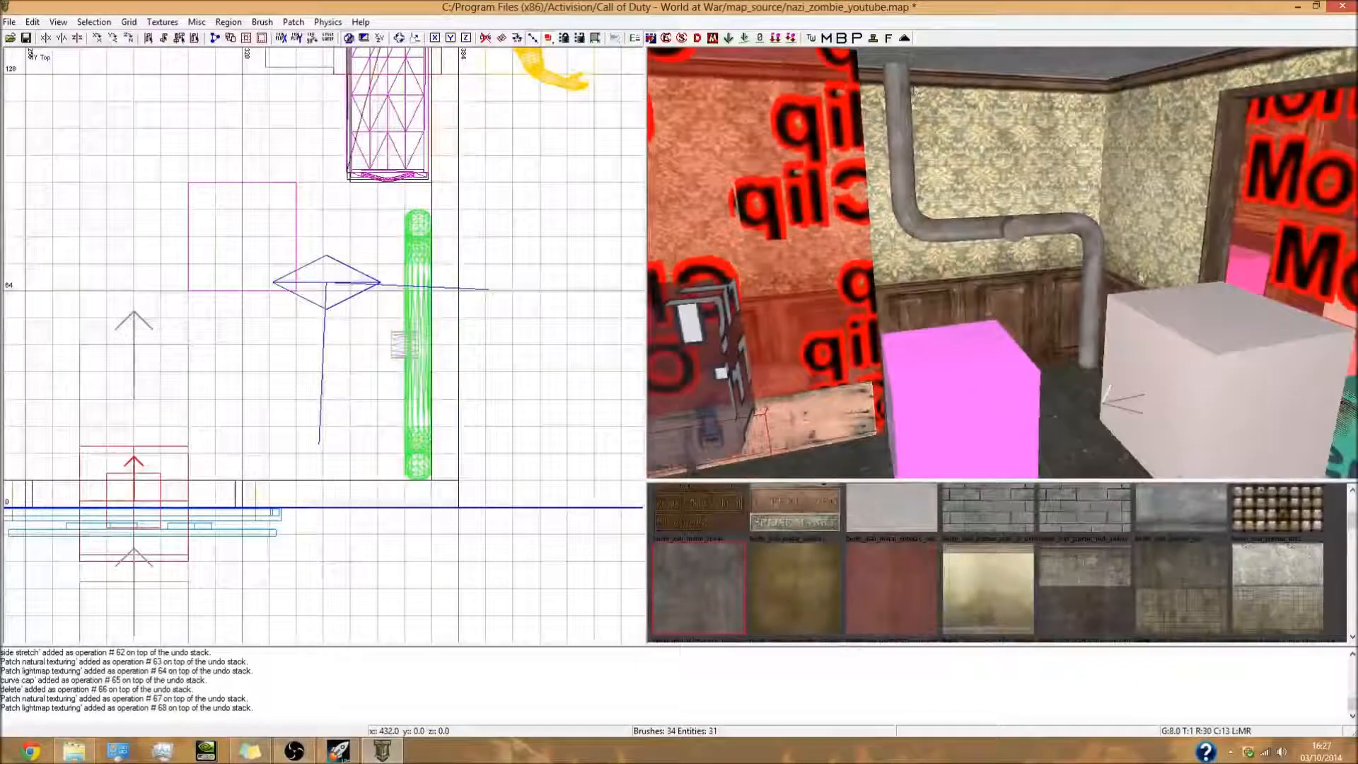
mouse_move(1066, 318)
right_mouse_down()
mouse_move(988, 331)
mouse_move(1067, 319)
right_mouse_up()
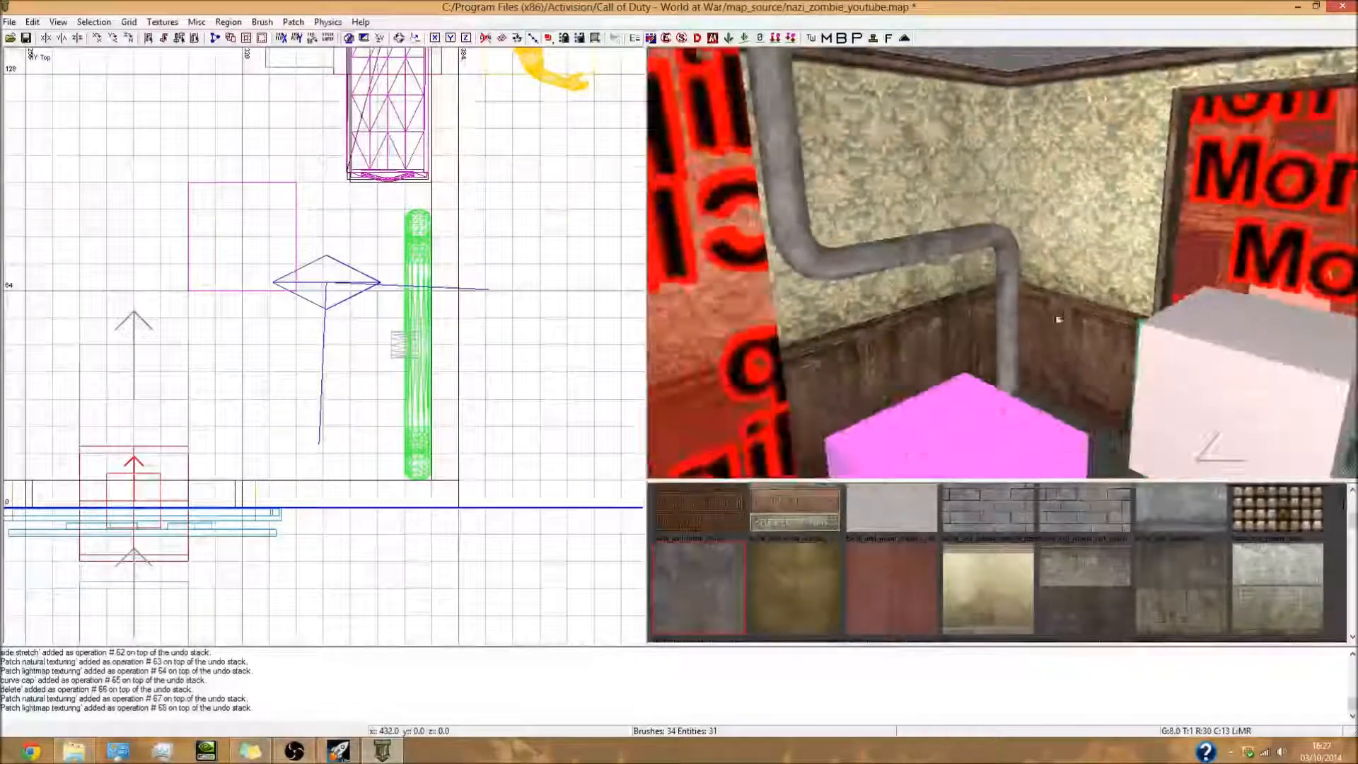